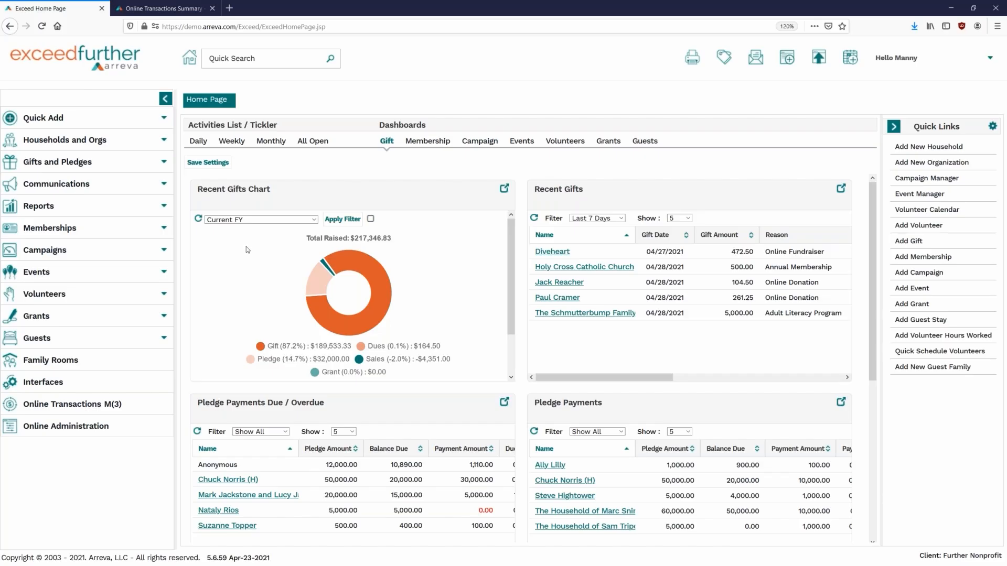
- Open the Member Manager under Memberships
left_click(91, 228)
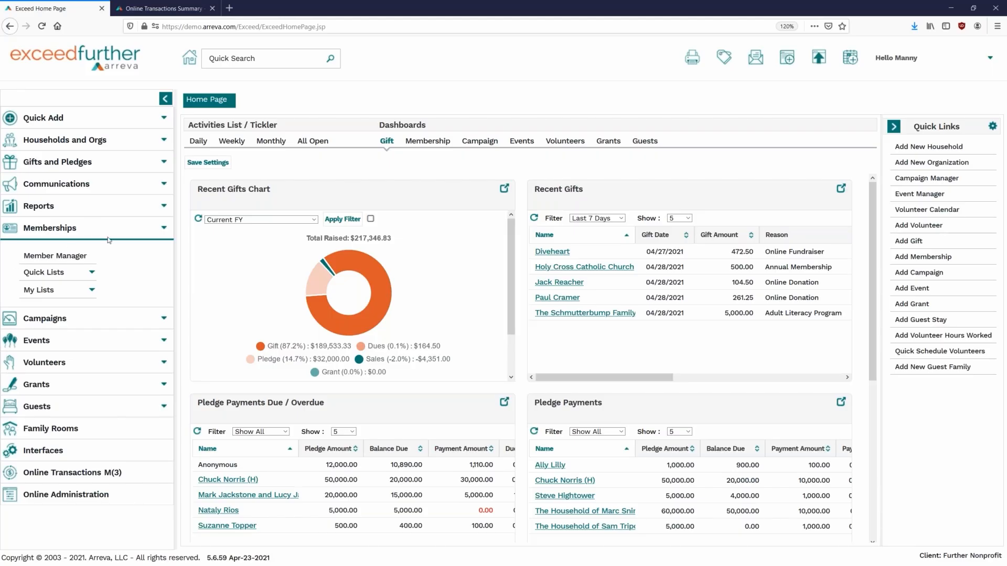
left_click(52, 255)
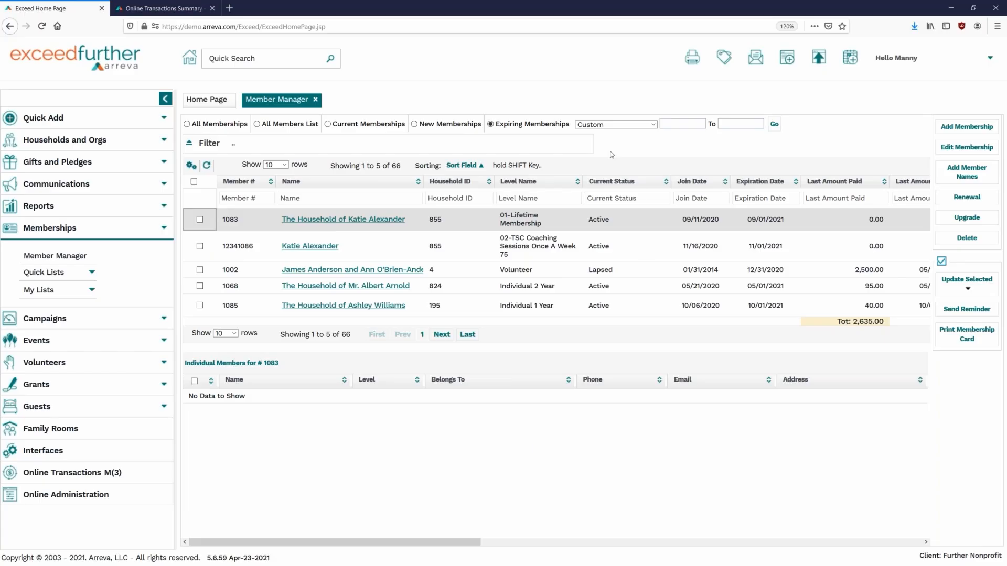
- Open the Membership Level codes in Administration
left_click(936, 65)
left_click(899, 103)
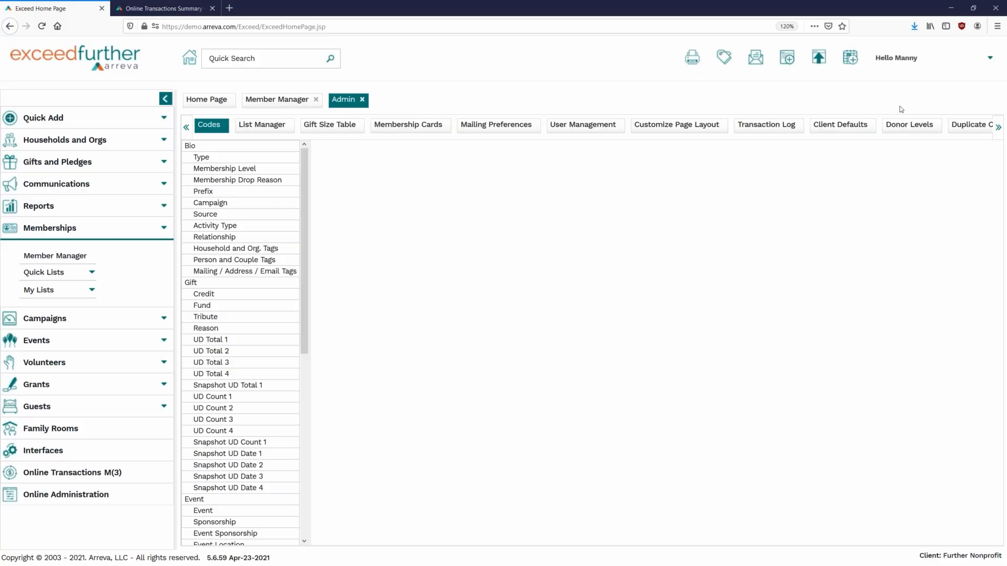
left_click(249, 169)
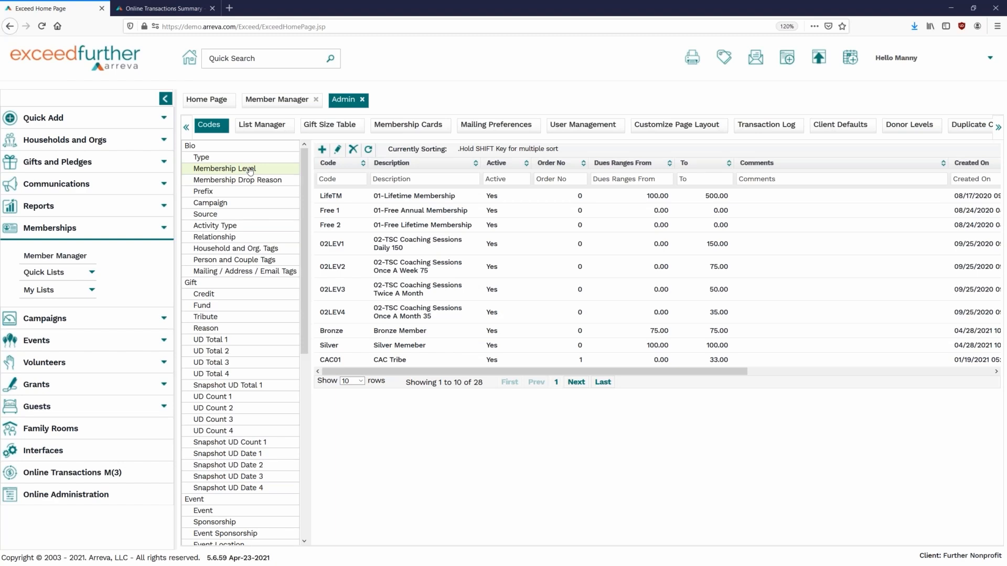
left_click(906, 65)
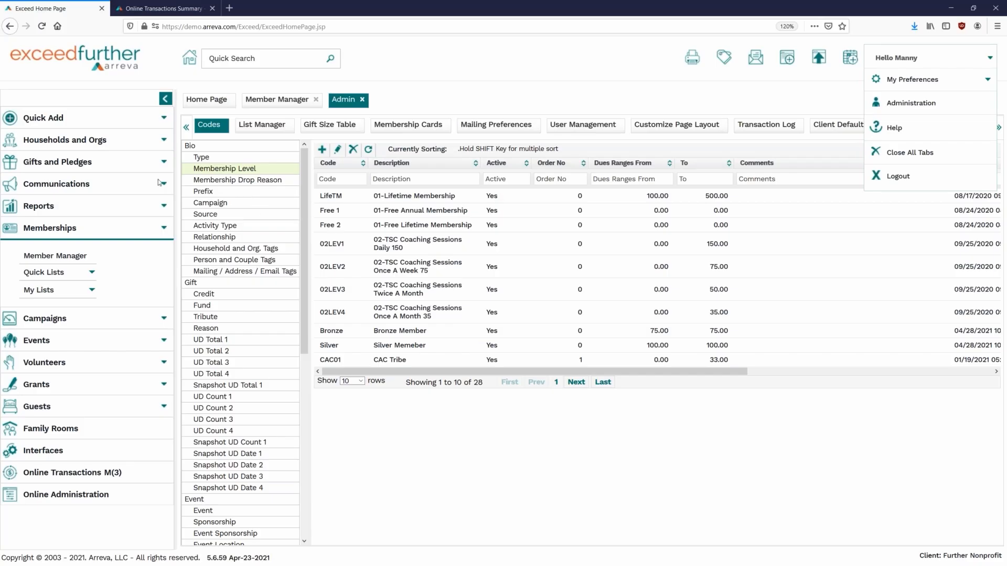
left_click(247, 172)
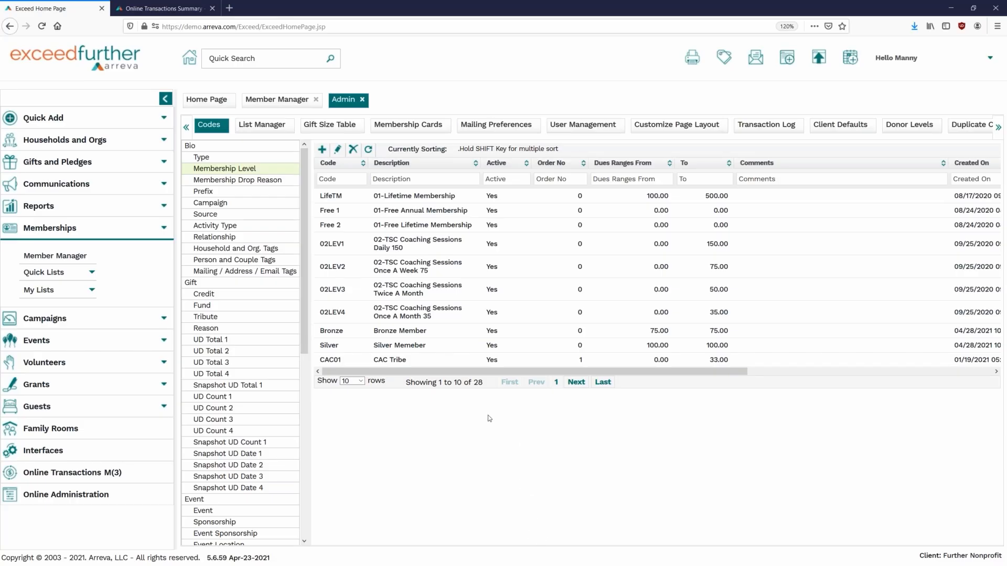
- Correct the description of the Silver membership level to "Silver Member" and save it
left_click(400, 347)
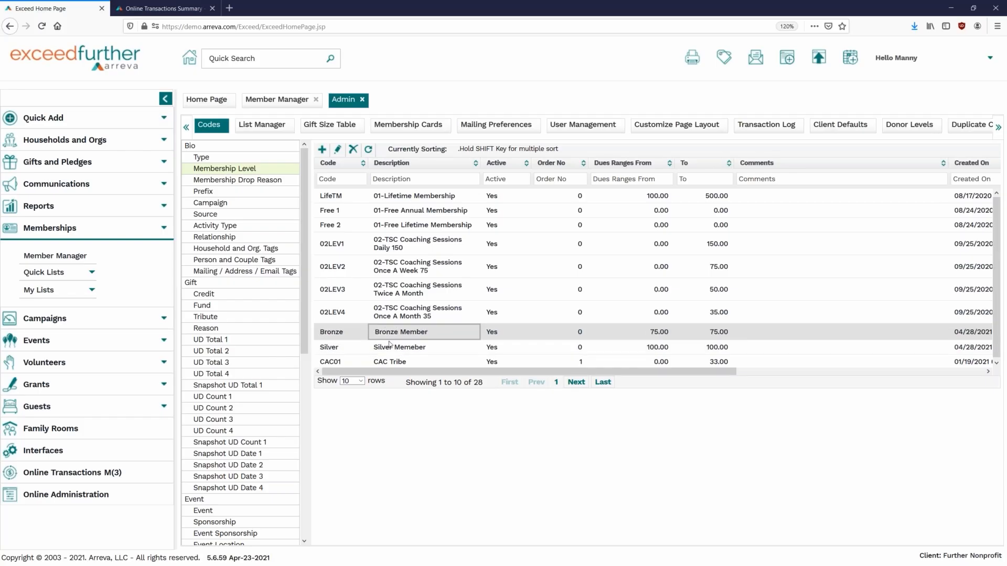
left_click(337, 150)
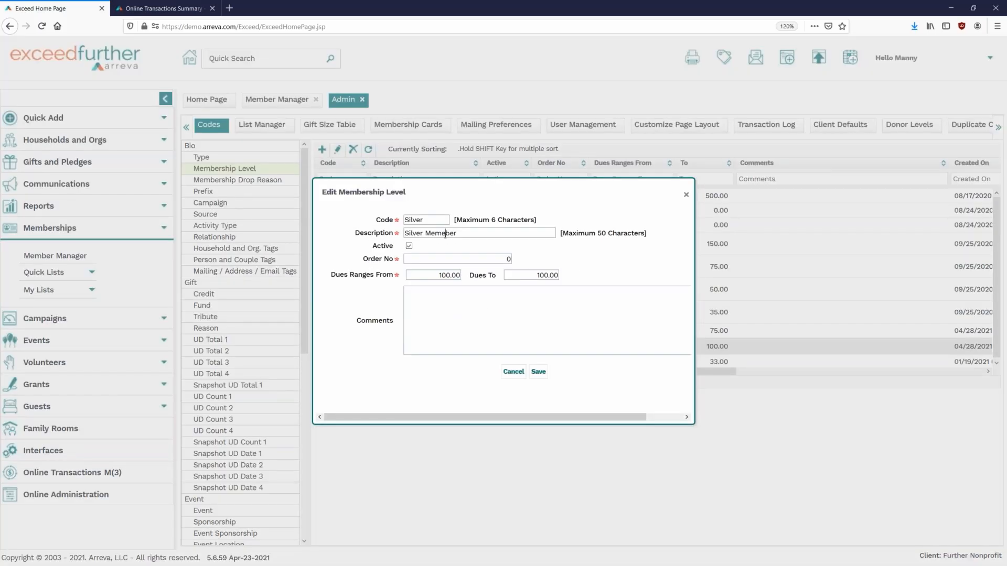
left_click(444, 233)
key("BackSpace")
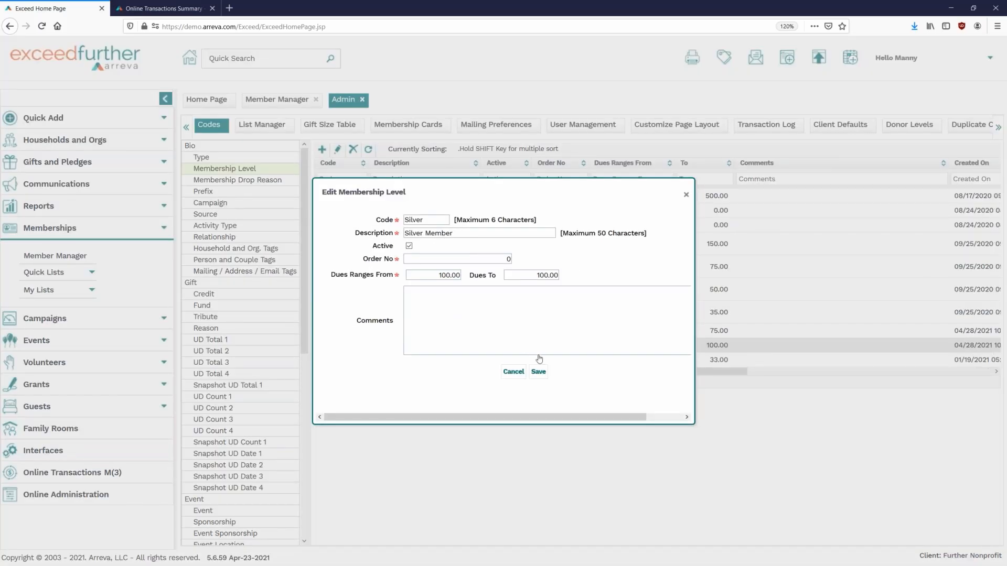
left_click(540, 372)
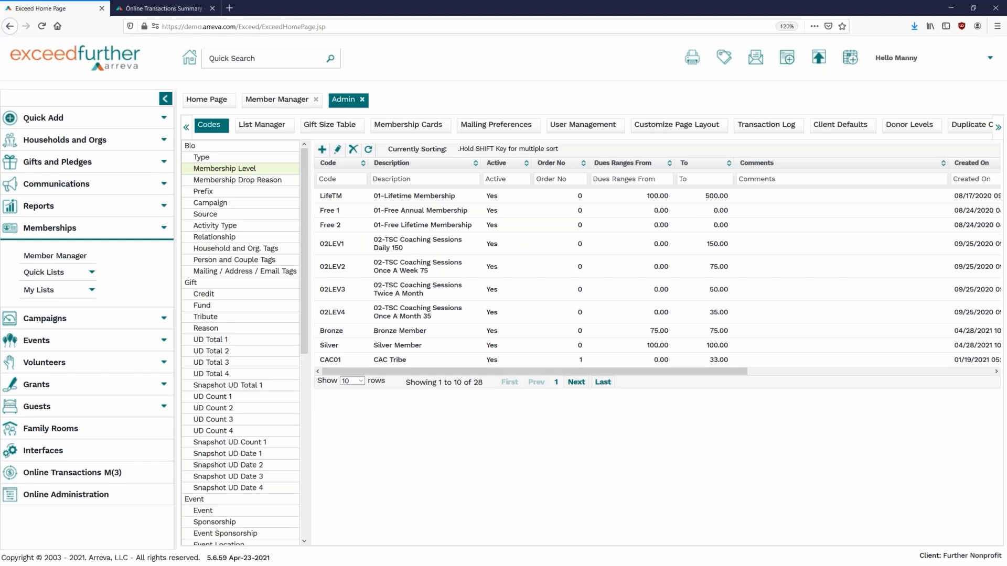
- Add a membership level with code "Gold", description "Gold Memeber" and dues range from 150 to 150, and save it
left_click(322, 149)
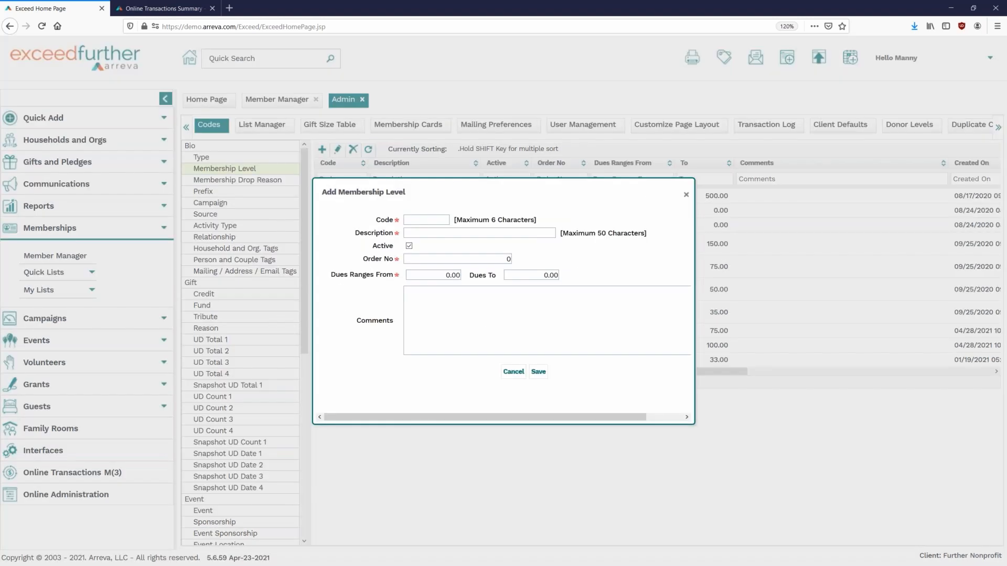
left_click(419, 233)
left_click(413, 217)
type("Gold")
key("Tab")
type("Gold Memeber")
left_click(464, 277)
type("150")
key("Tab")
type("150")
left_click(547, 313)
left_click(539, 372)
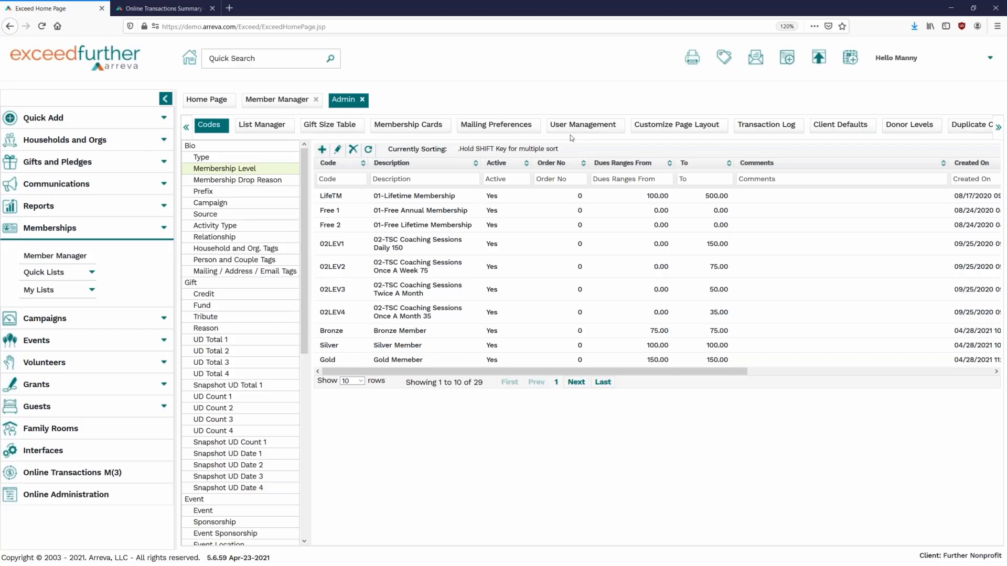
- Load the Gifts page under Customize Page Layout, review its shown and hidden fields, and close Administration
left_click(671, 130)
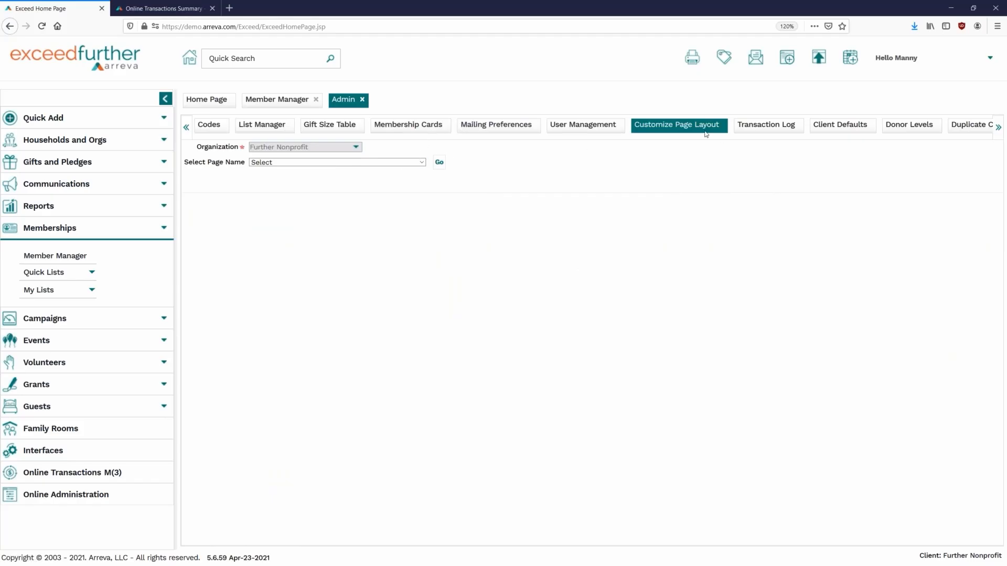
left_click(417, 163)
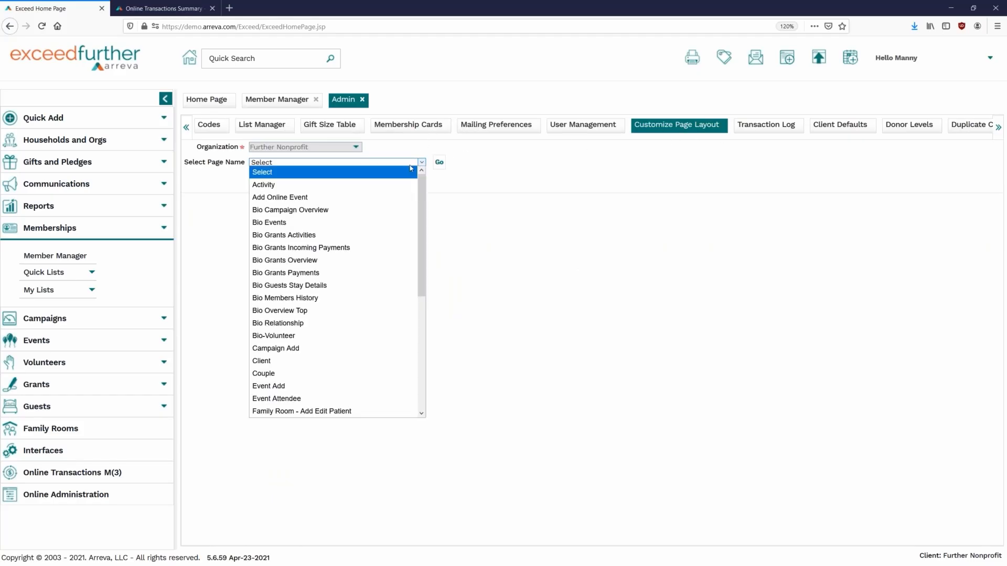
scroll(312, 328, "down", 3)
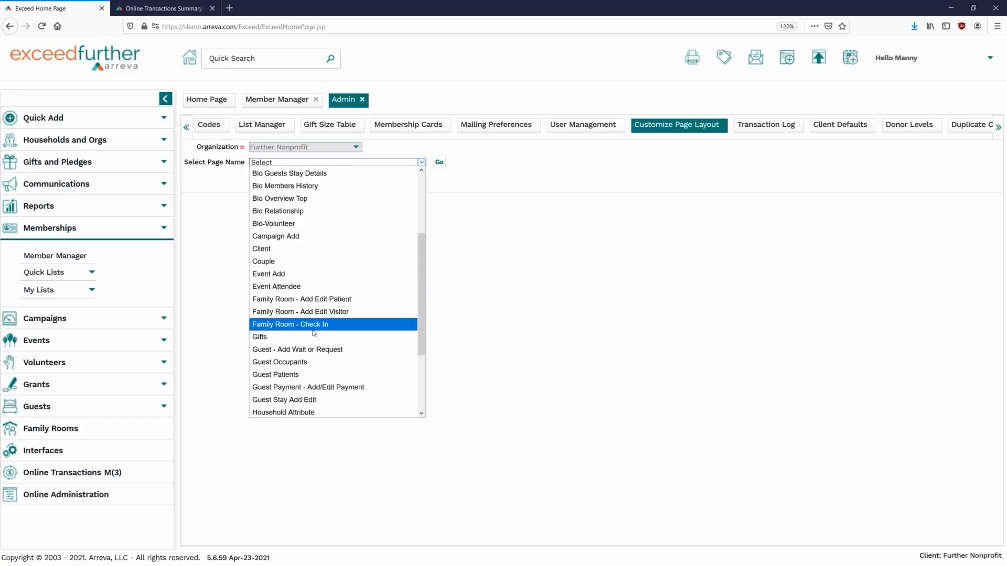
left_click(277, 338)
left_click(440, 162)
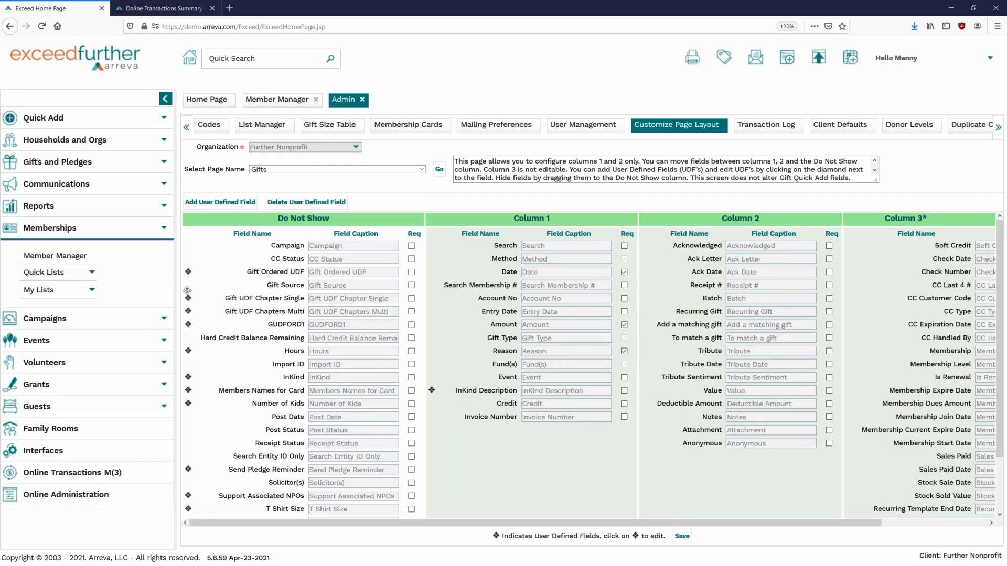
scroll(189, 333, "down", 2)
scroll(193, 332, "up", 2)
scroll(223, 340, "down", 2)
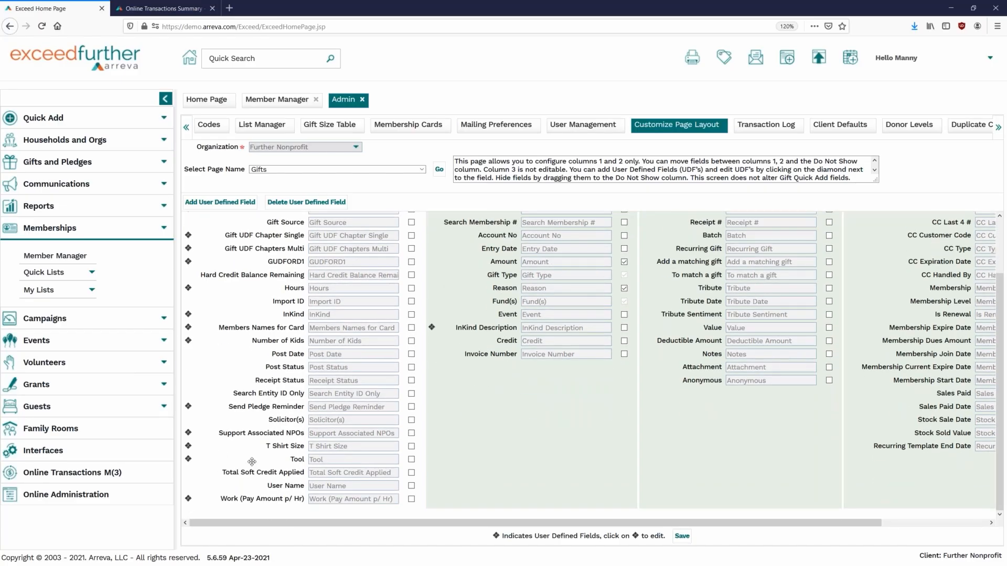
scroll(289, 389, "up", 2)
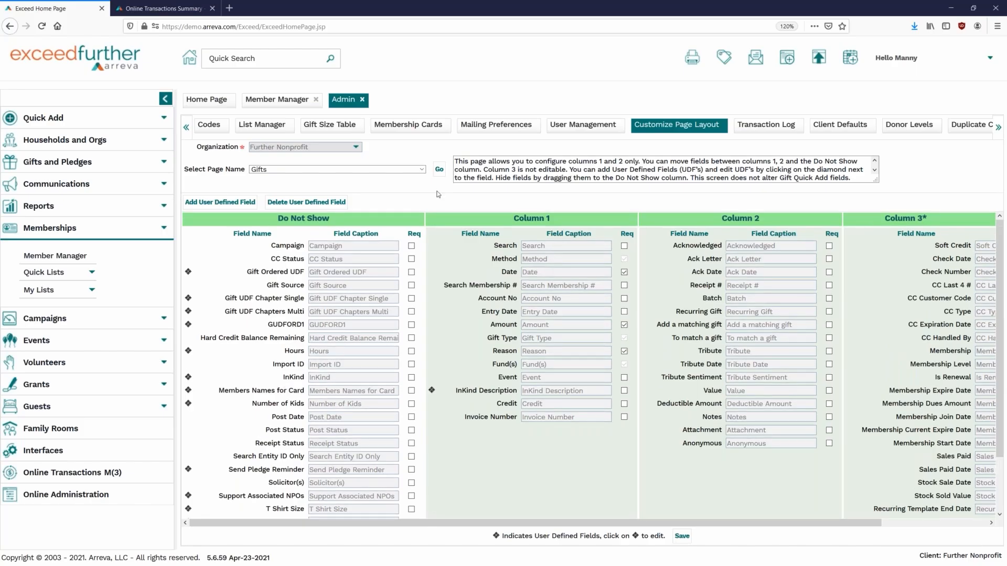
left_click(362, 100)
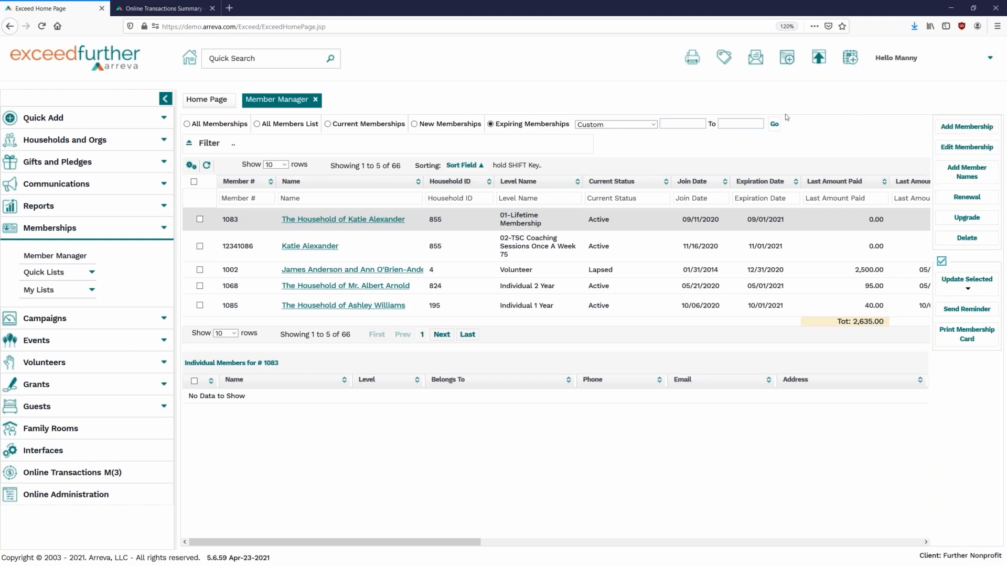
- Switch to the online administration site and open the Online Membership Payments Webform under Membership Webpages
left_click(166, 8)
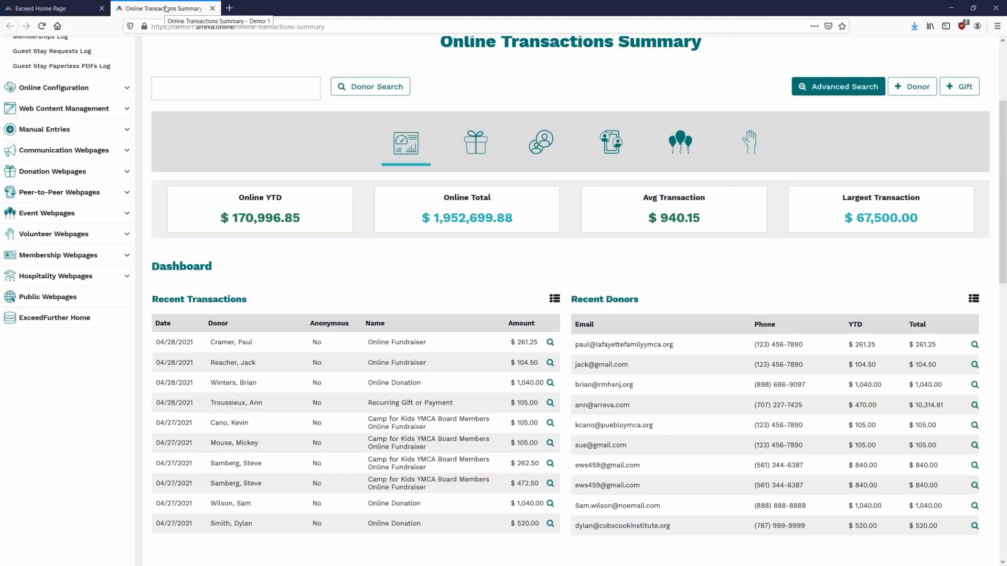
scroll(67, 84, "up", 3)
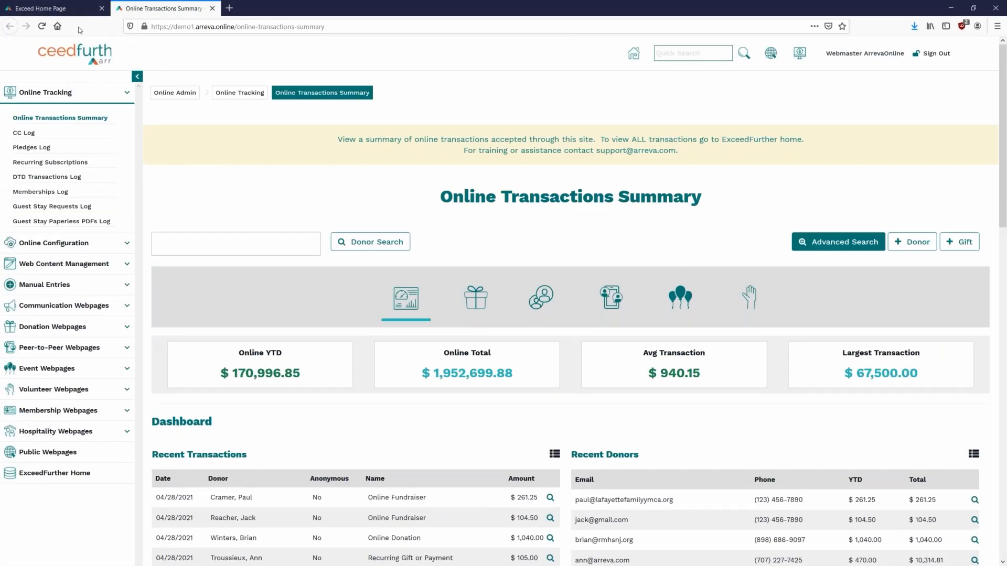
scroll(58, 168, "down", 1)
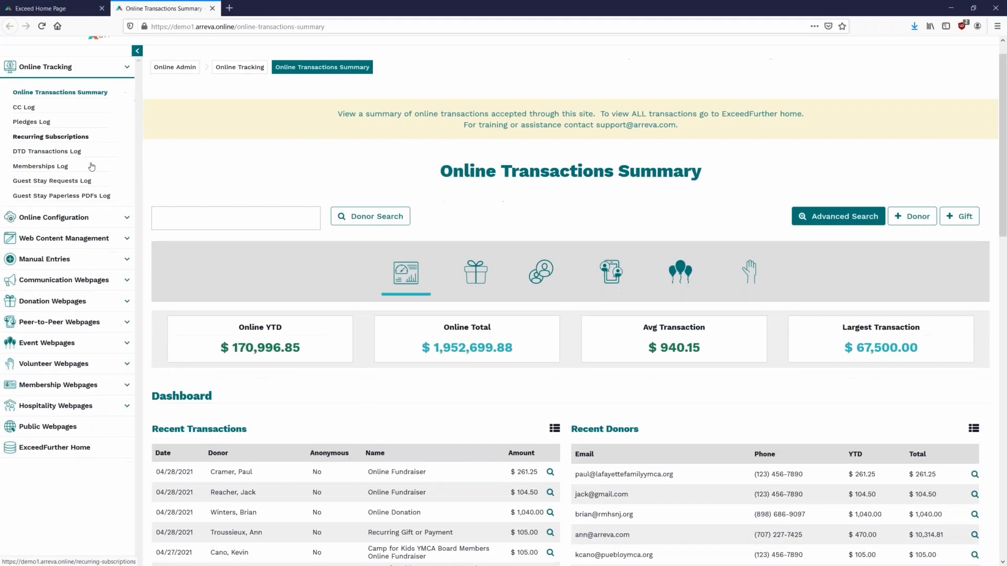
scroll(66, 257, "down", 1)
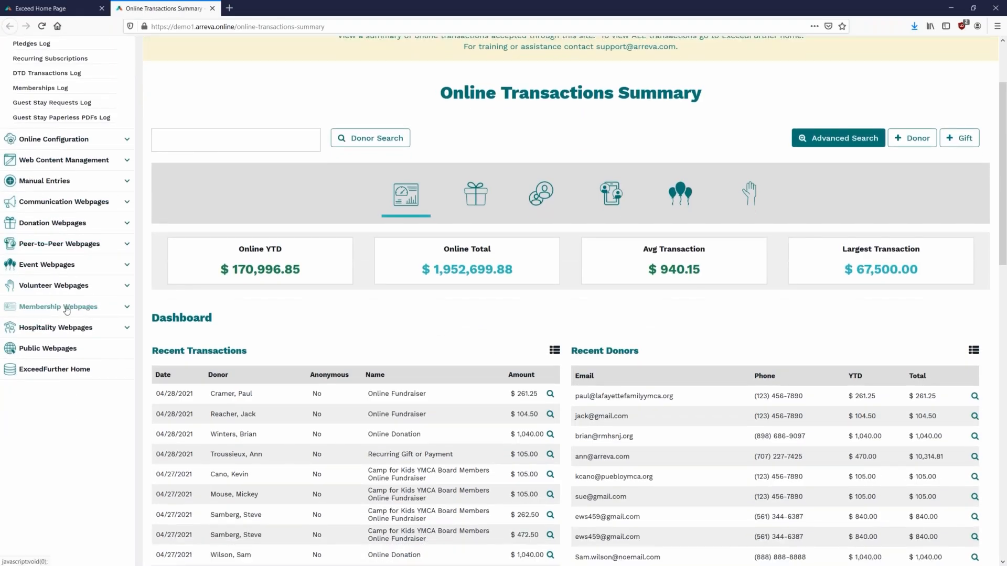
left_click(67, 307)
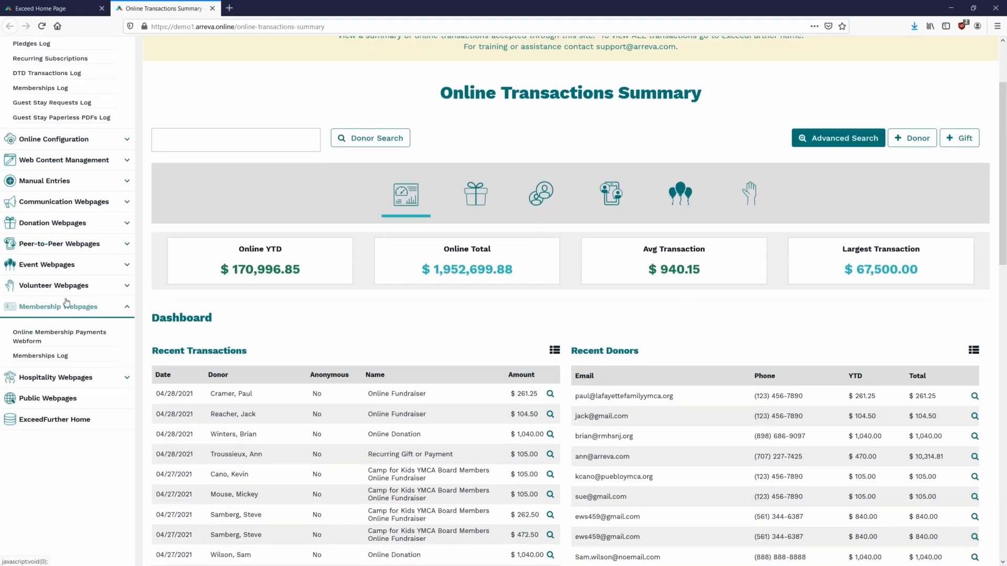
scroll(67, 304, "down", 1)
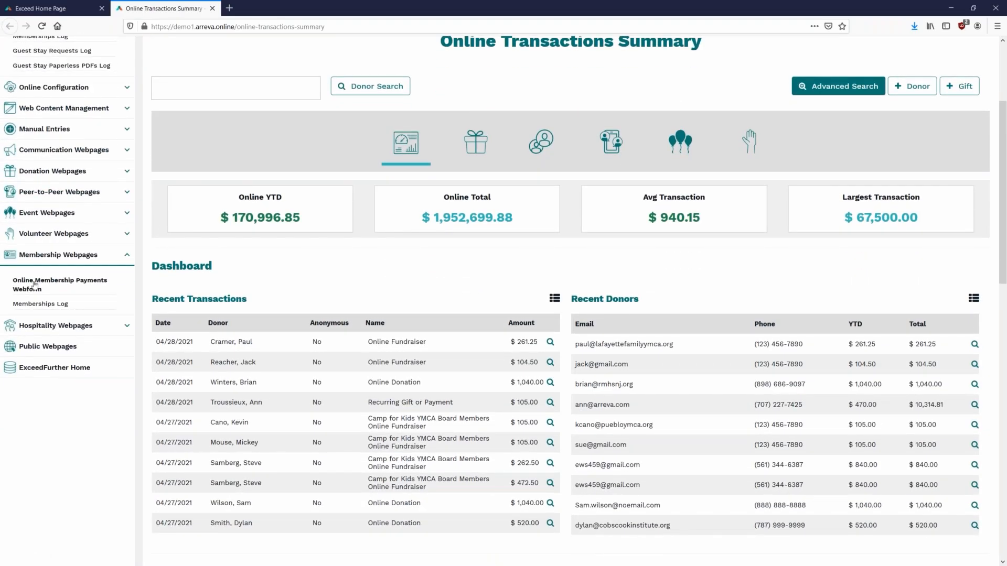
left_click(53, 283)
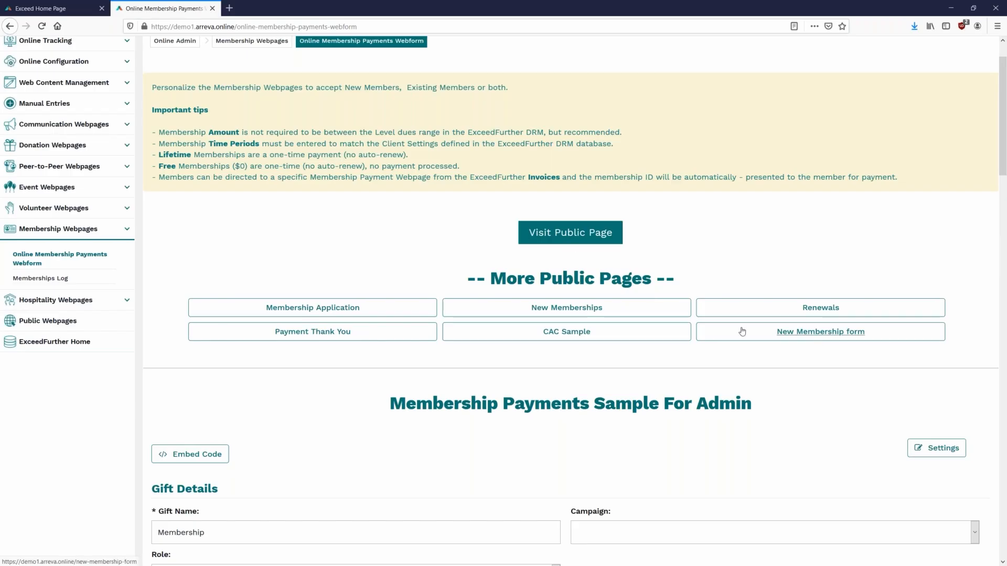
- Open the "New Membership form" public page and copy its web address
left_click(800, 336)
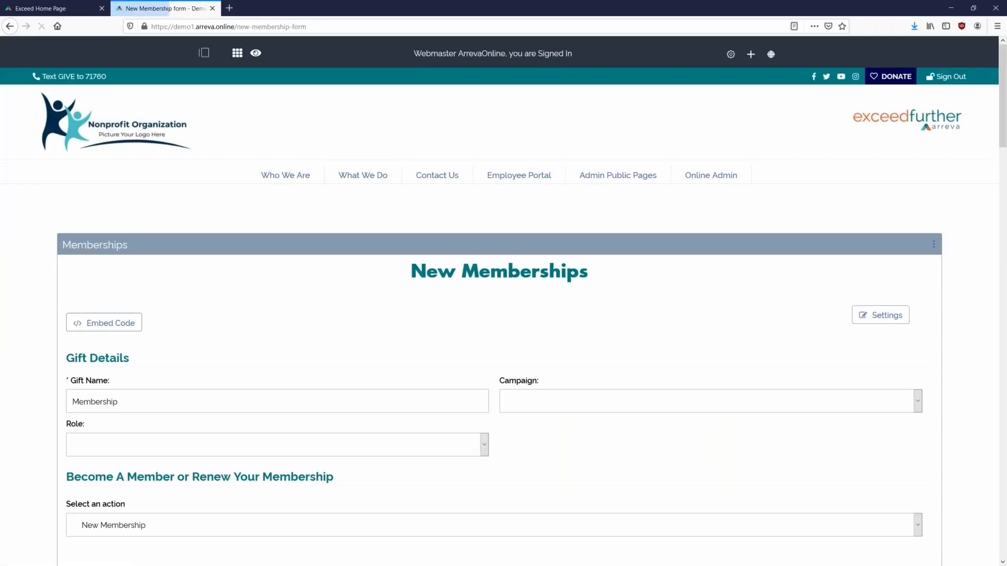
mouse_move(700, 199)
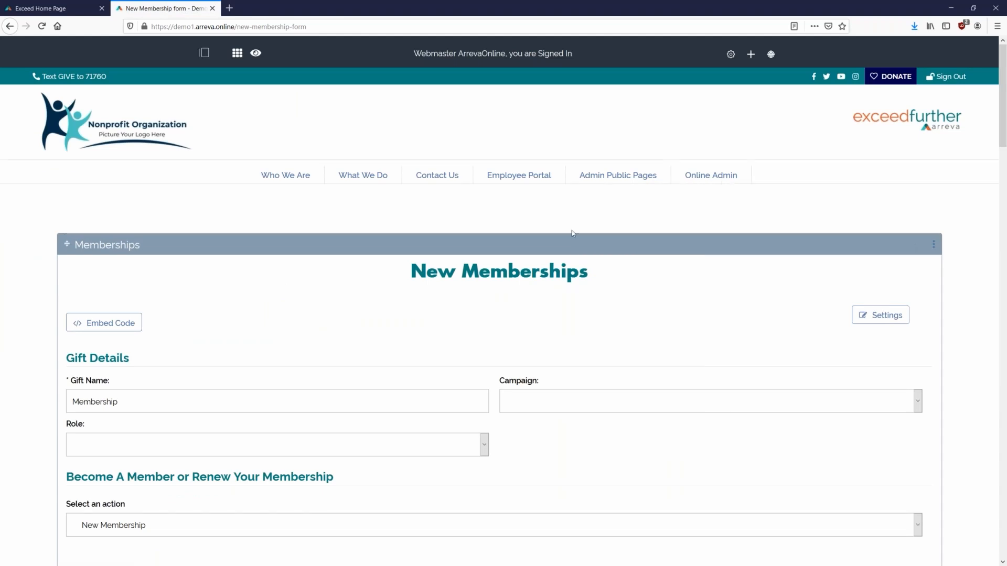
scroll(447, 265, "down", 1)
key("ctrl+l")
key("ctrl+c")
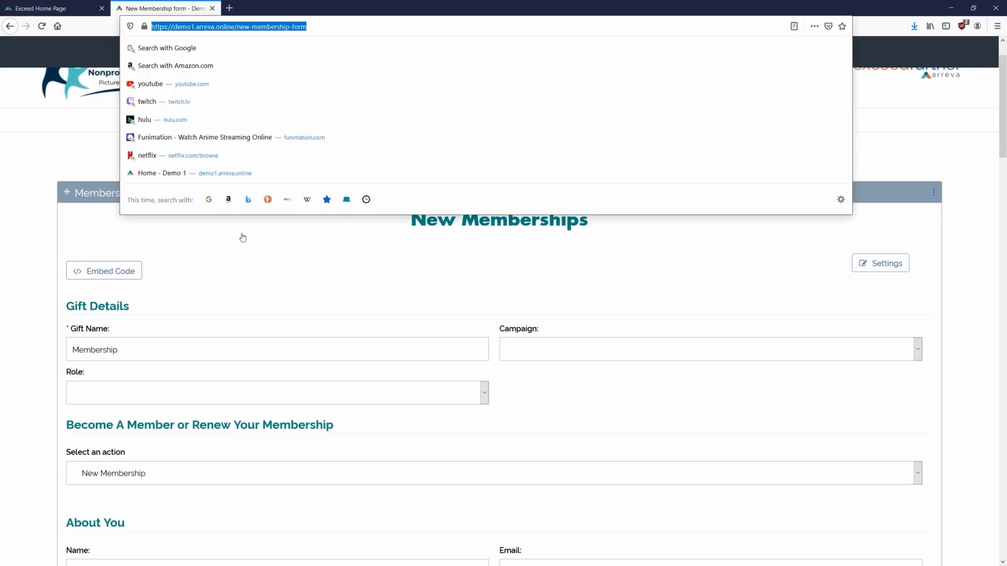
- Open the copied form address in a new private window and look over the public version of the membership form
left_click(777, 281)
left_click(997, 25)
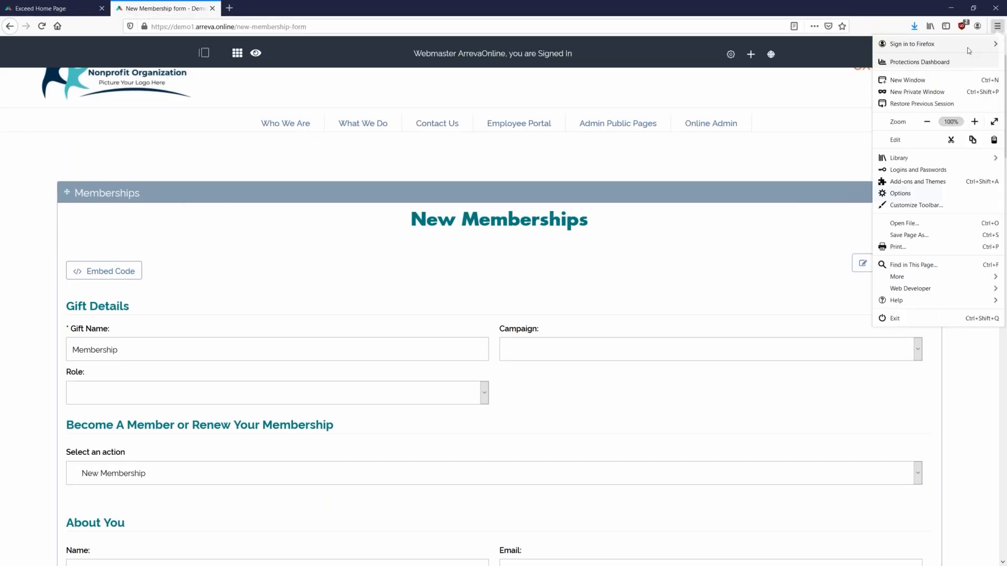
left_click(921, 92)
key("ctrl+v")
key("Return")
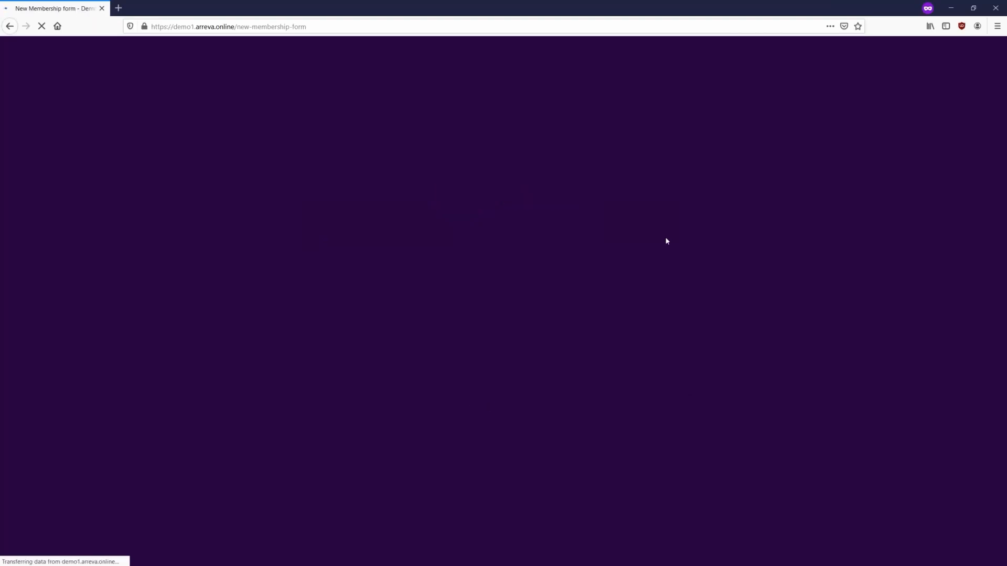
scroll(660, 246, "down", 10)
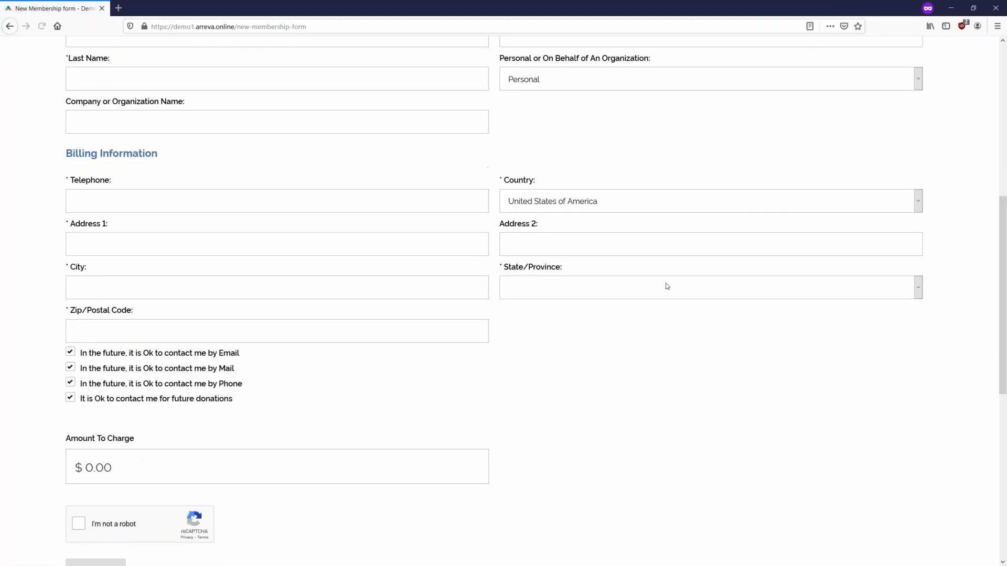
scroll(676, 295, "up", 7)
scroll(690, 297, "up", 3)
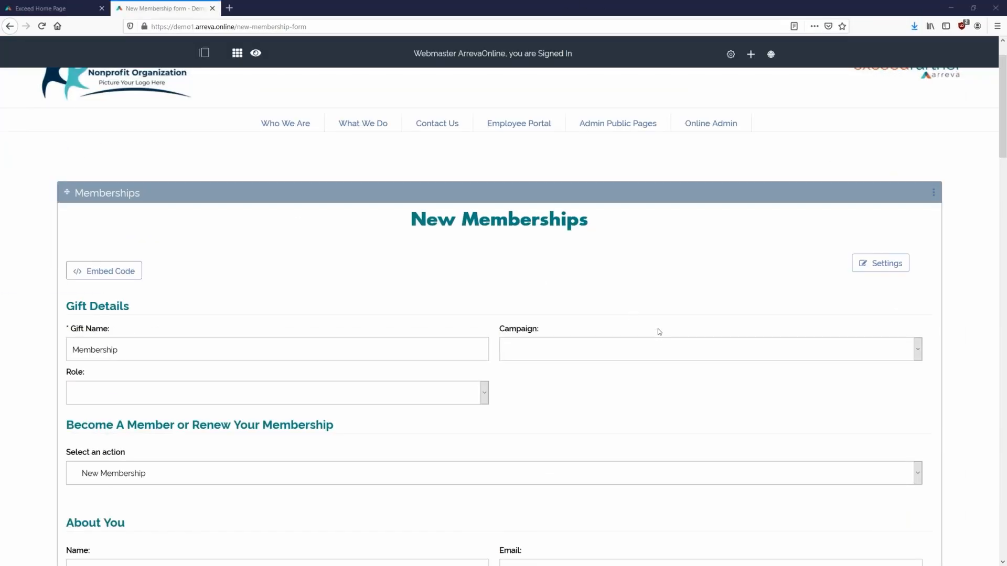
scroll(683, 305, "down", 2)
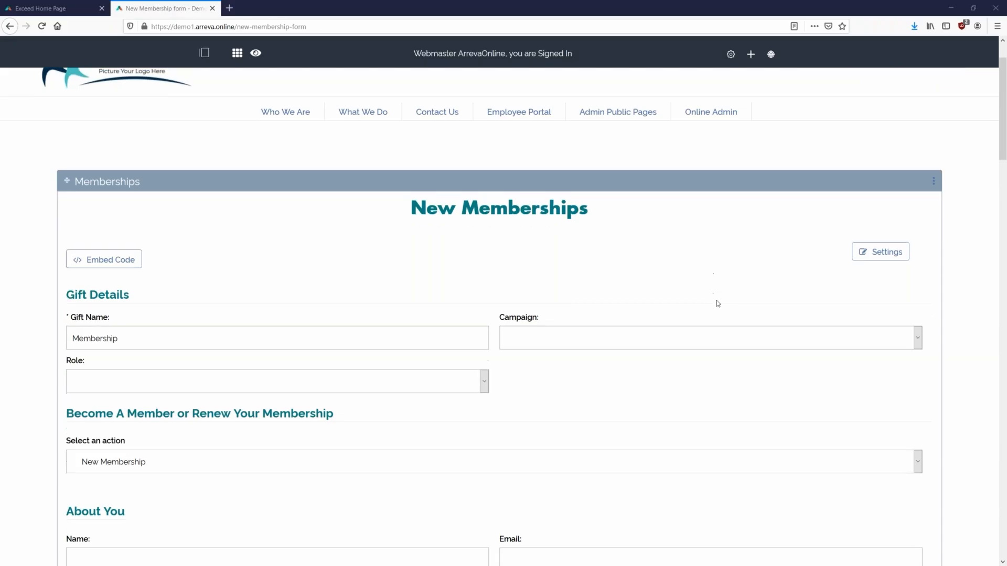
scroll(934, 281, "up", 1)
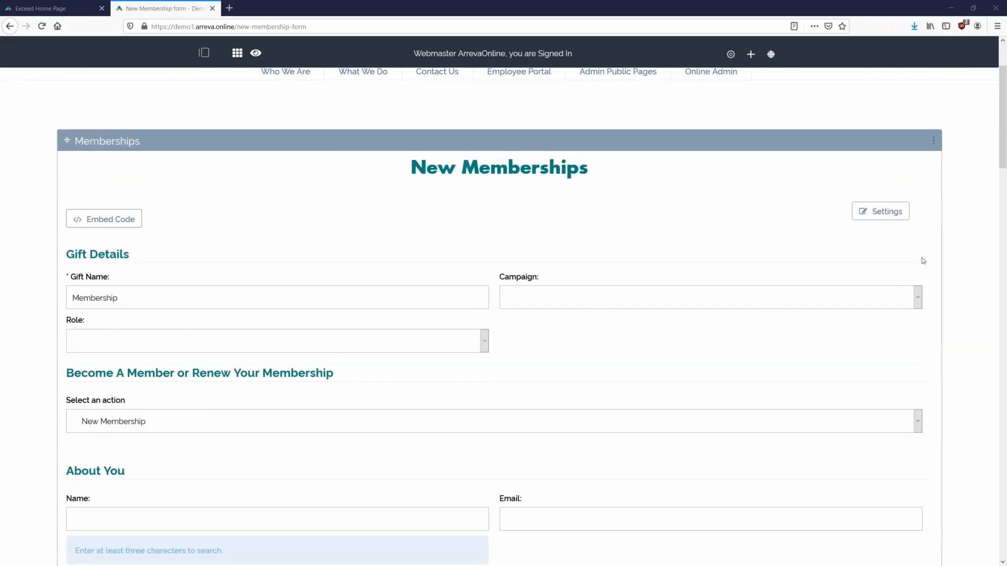
- Open the New Memberships form's settings and look over the introductory text editors and the "Become A Member or Renew Your Membership" title
left_click(863, 217)
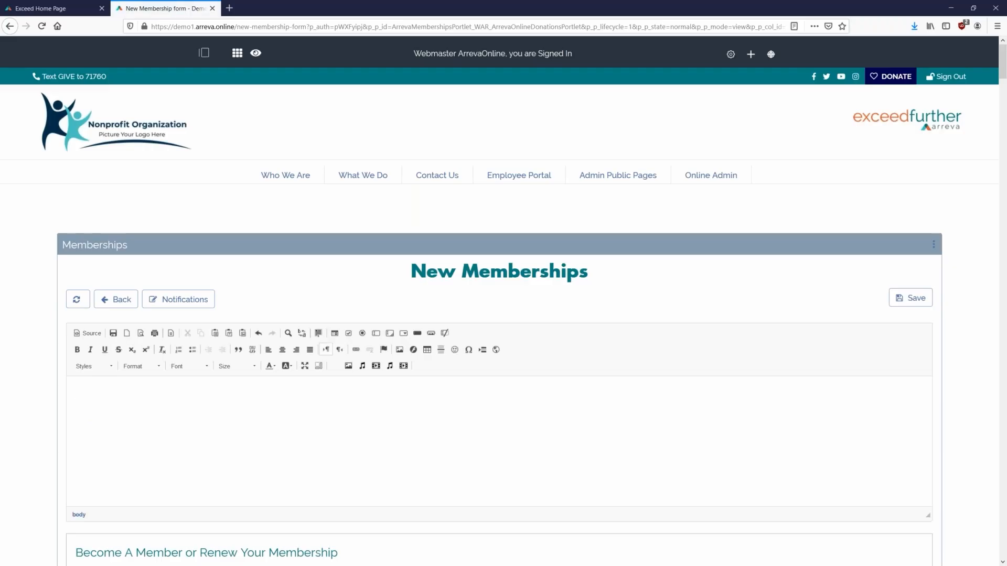
scroll(945, 263, "down", 3)
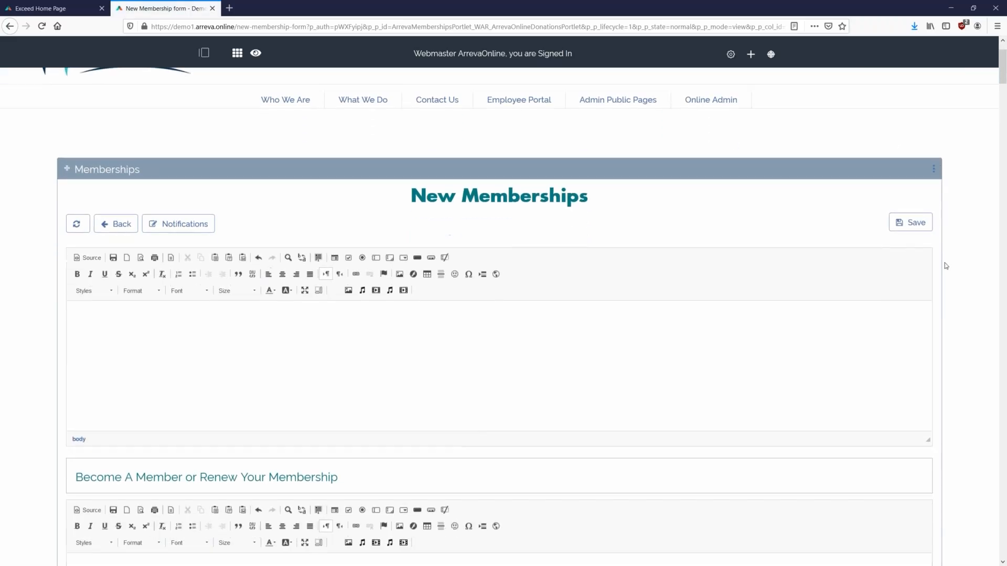
scroll(949, 270, "down", 3)
scroll(956, 280, "down", 6)
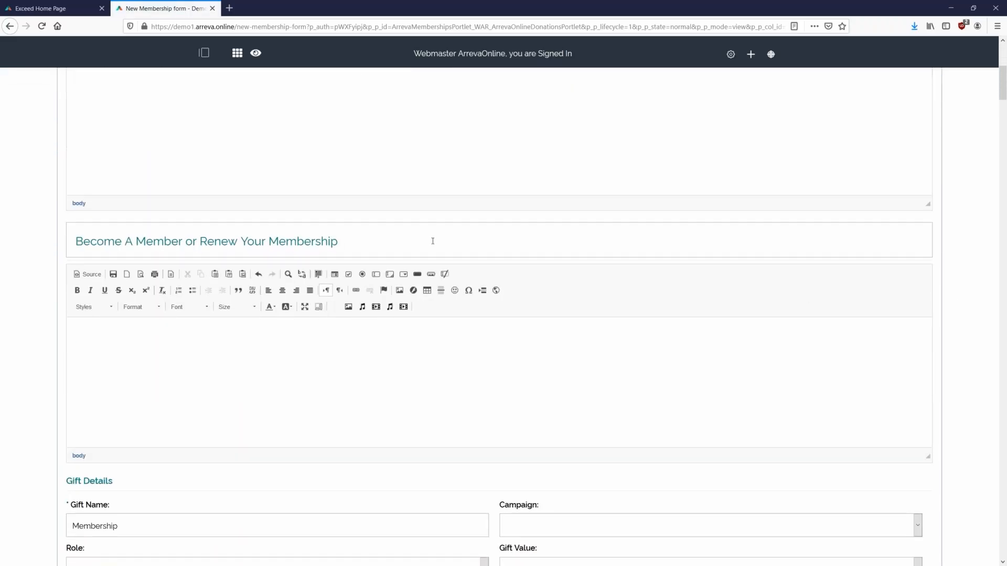
scroll(525, 294, "up", 2)
scroll(598, 345, "down", 4)
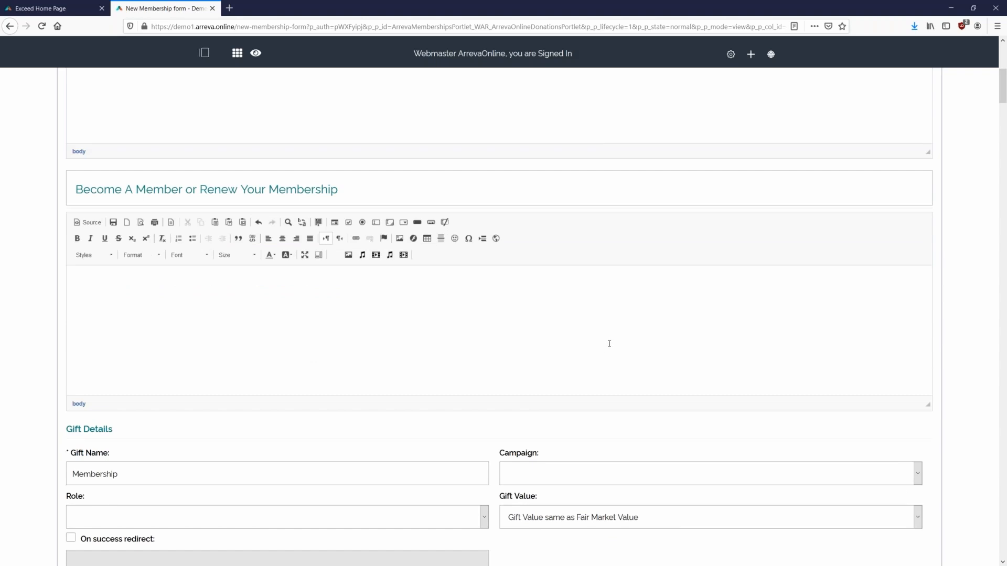
scroll(598, 362, "down", 2)
scroll(591, 376, "down", 2)
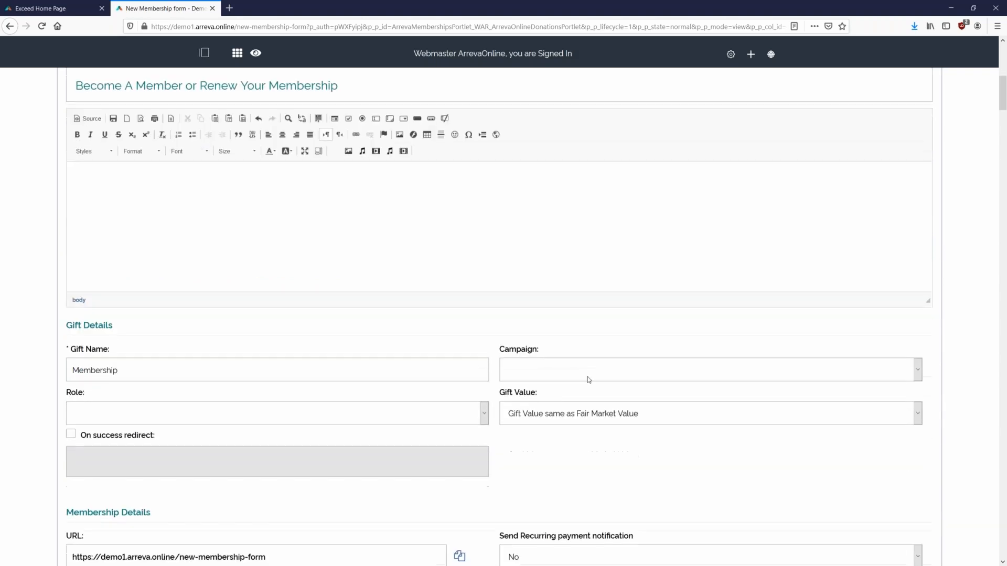
scroll(589, 380, "up", 4)
mouse_move(73, 189)
left_mouse_down()
mouse_move(370, 191)
mouse_move(72, 187)
left_mouse_up()
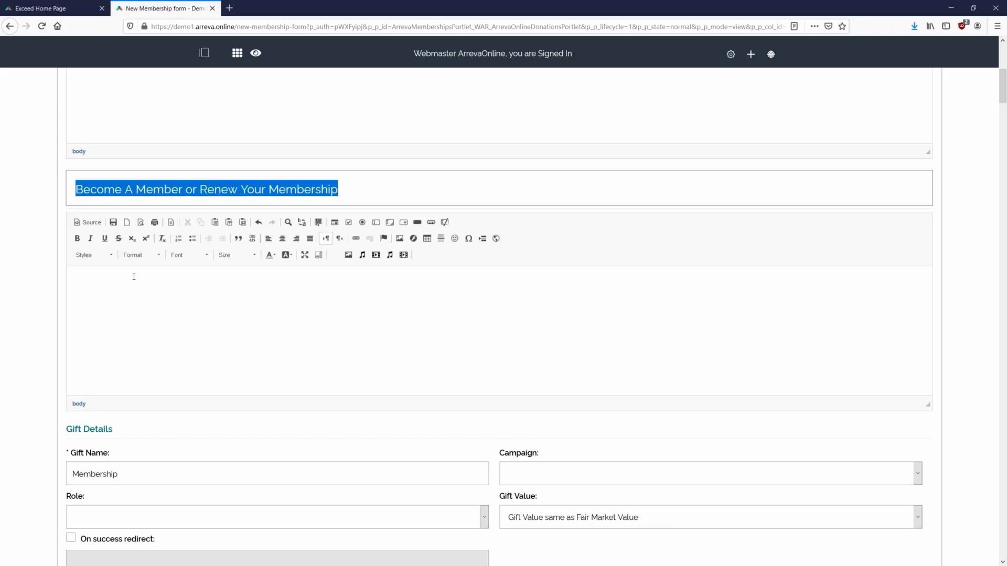
- Examine the Gift Details settings, including the available Campaign choices and the Role field
scroll(134, 272, "down", 3)
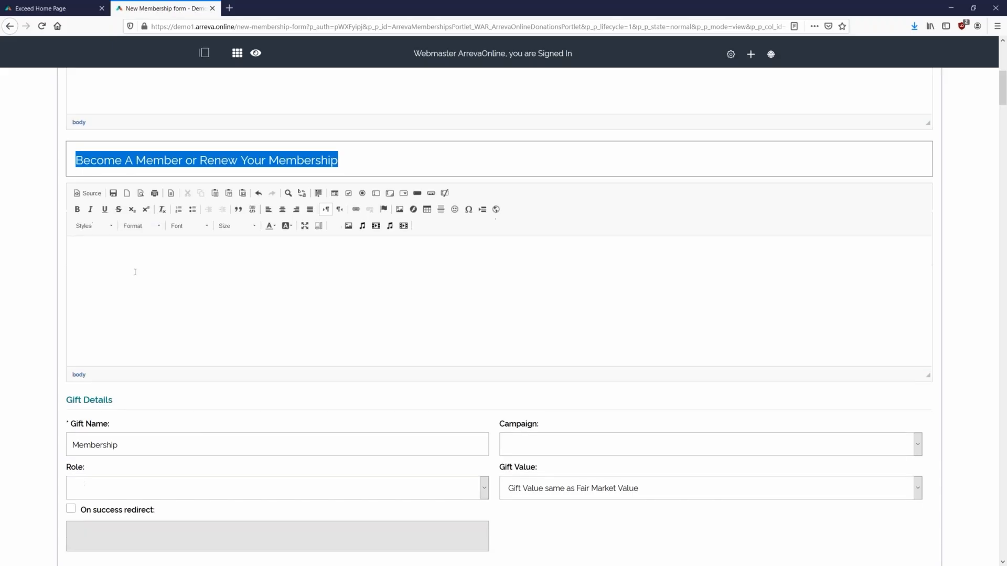
scroll(135, 288, "down", 3)
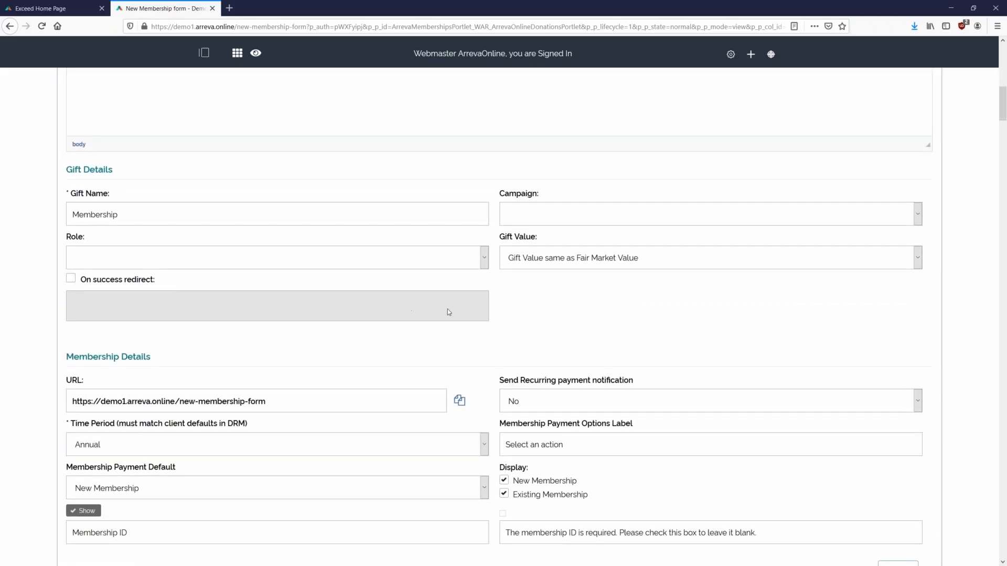
scroll(562, 272, "down", 1)
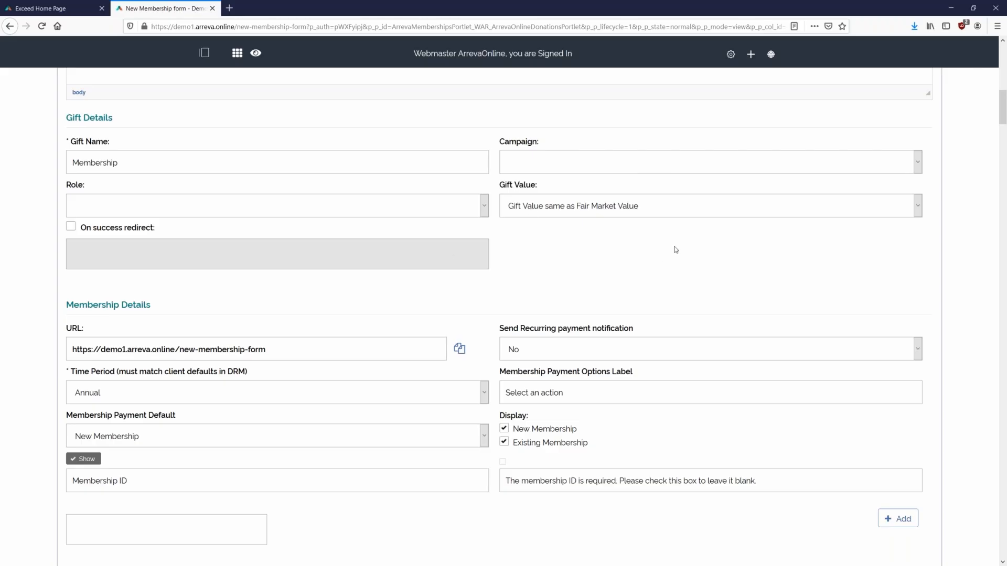
left_click(542, 166)
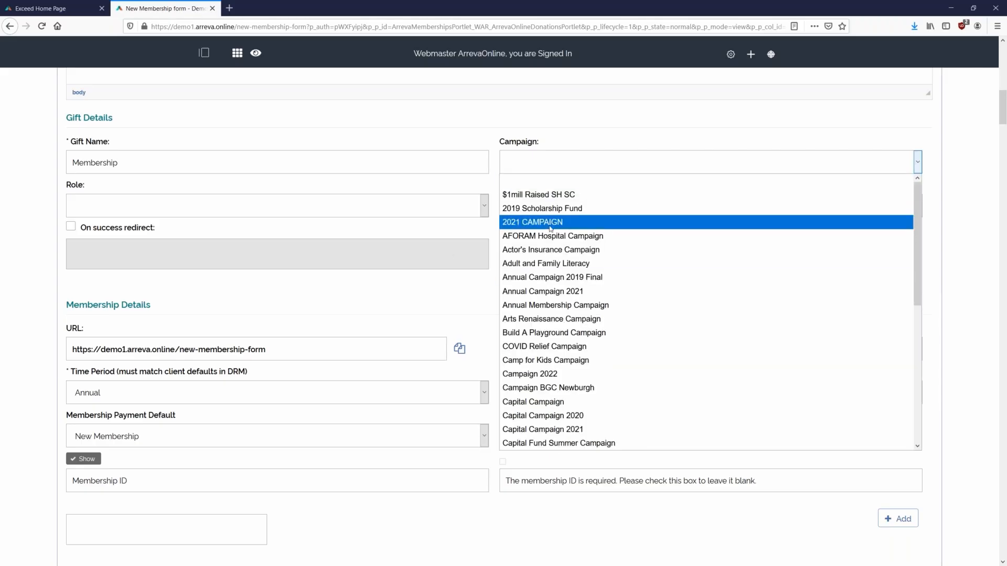
left_click(566, 166)
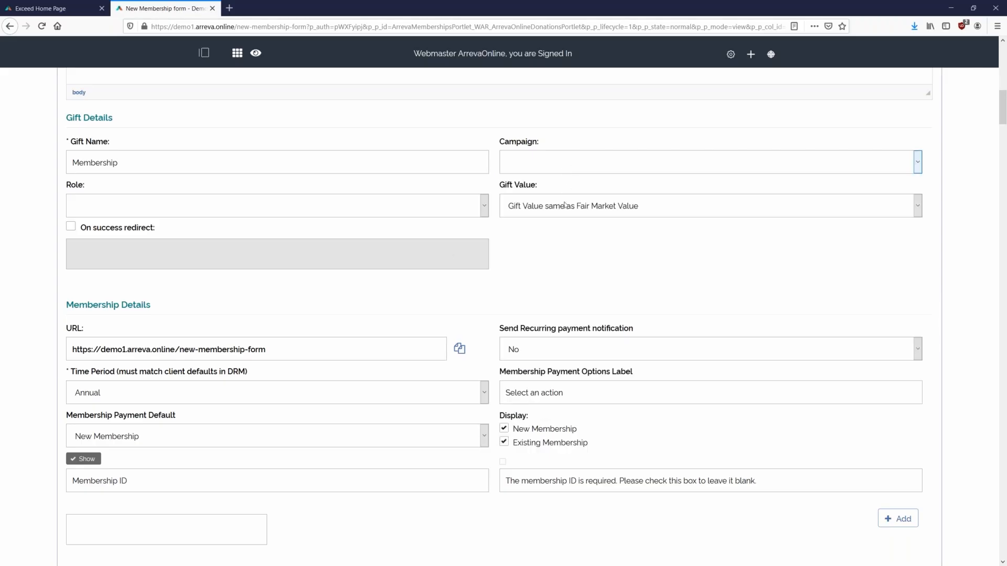
left_click(296, 206)
left_click(282, 207)
left_click_drag(69, 189, 90, 188)
scroll(574, 301, "down", 1)
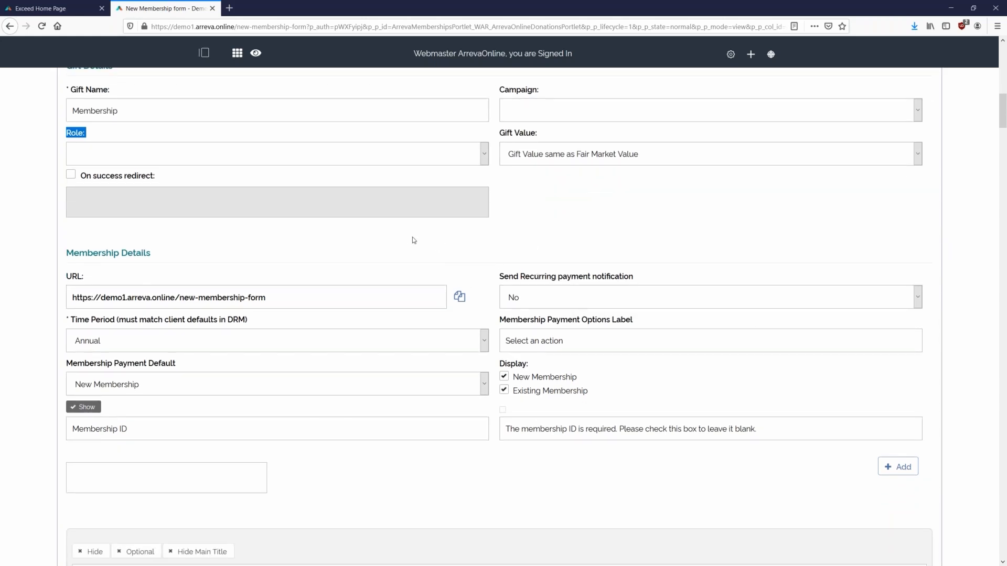
left_click(624, 218)
- Examine the form URL and the available Time Period options under Membership Details
scroll(646, 197, "down", 2)
scroll(646, 195, "down", 3)
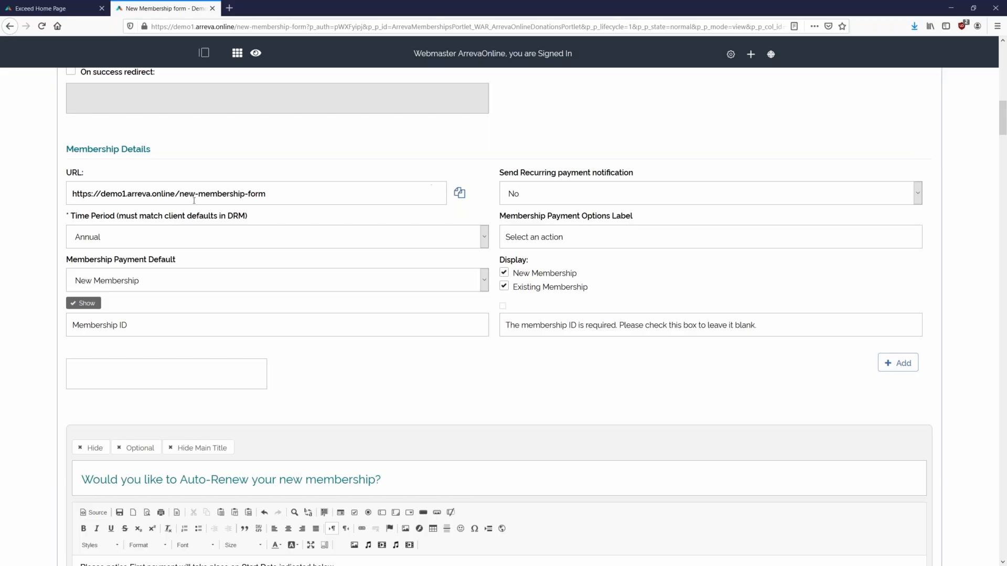
left_click_drag(339, 193, 36, 185)
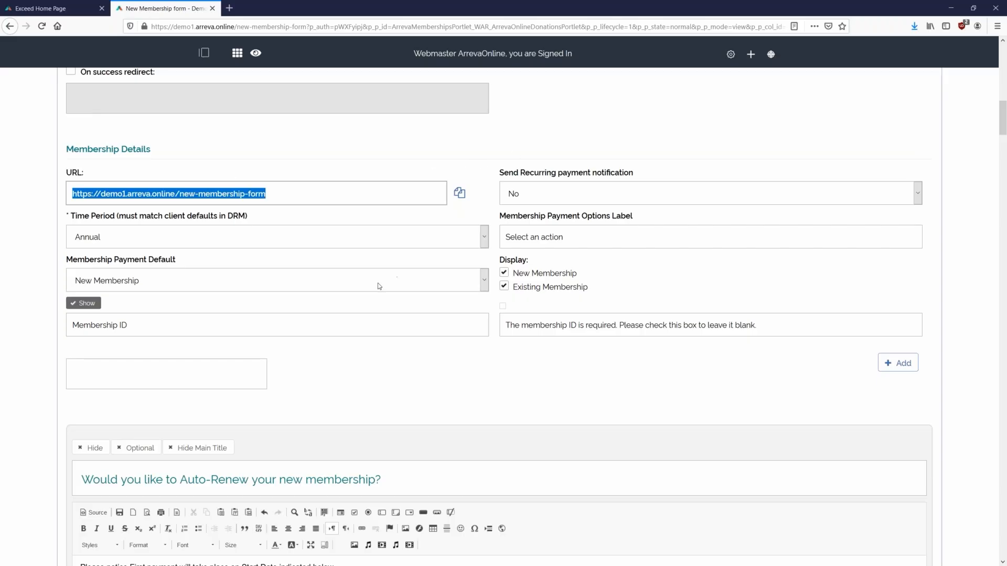
left_click_drag(65, 215, 287, 224)
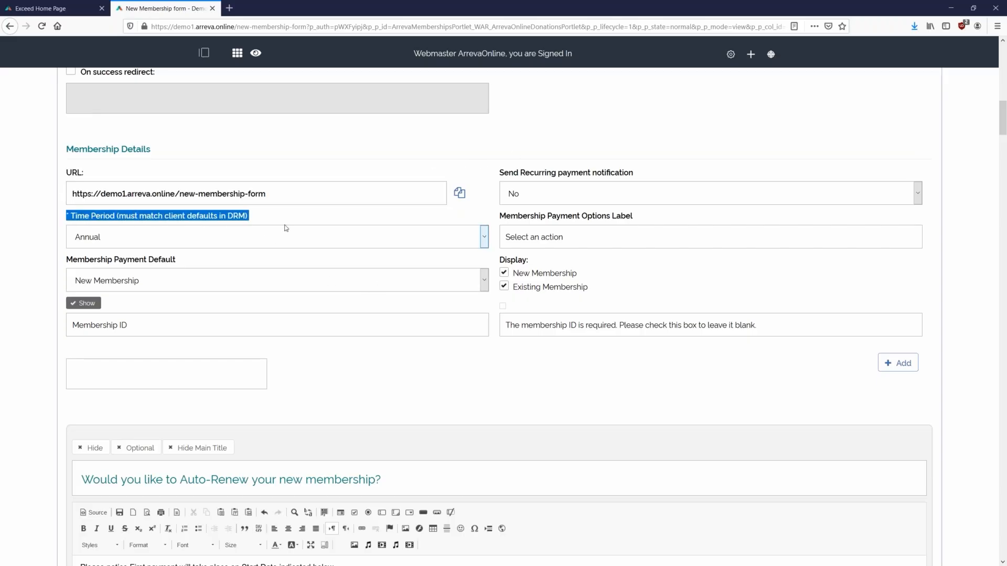
left_click(285, 226)
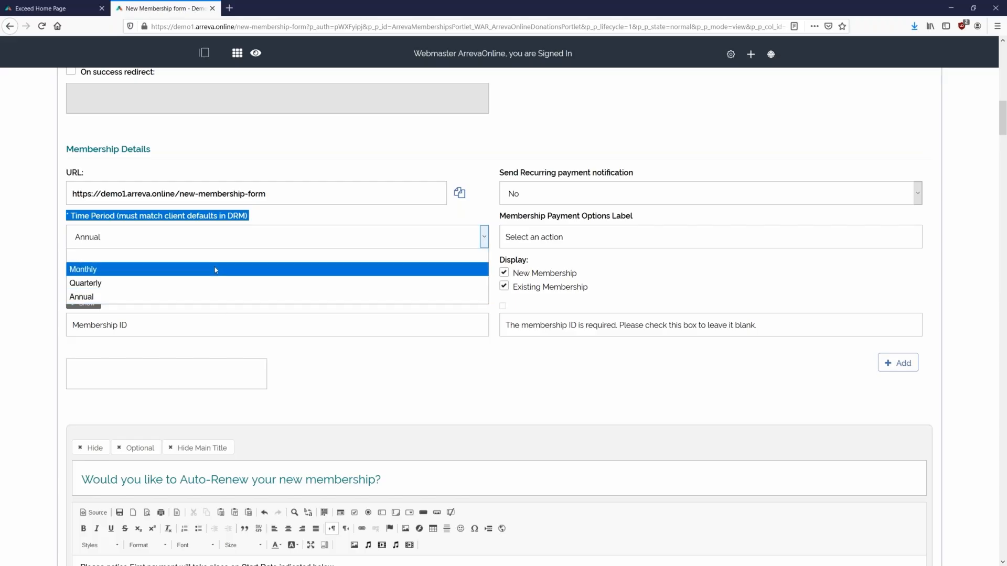
left_click(275, 217)
left_click(265, 213)
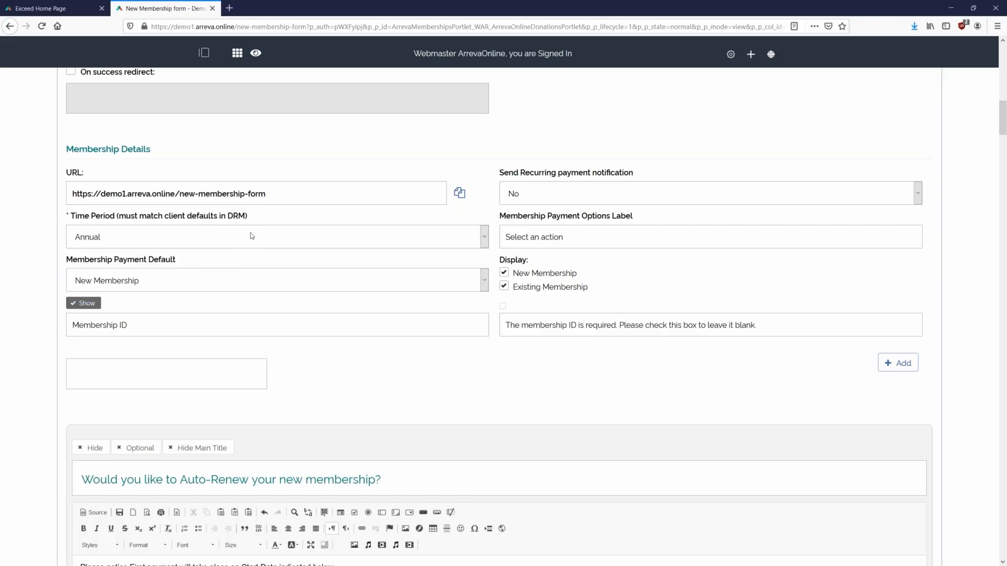
- Check the New Membership display option and the choices available for Membership Payment Default
scroll(668, 262, "down", 1)
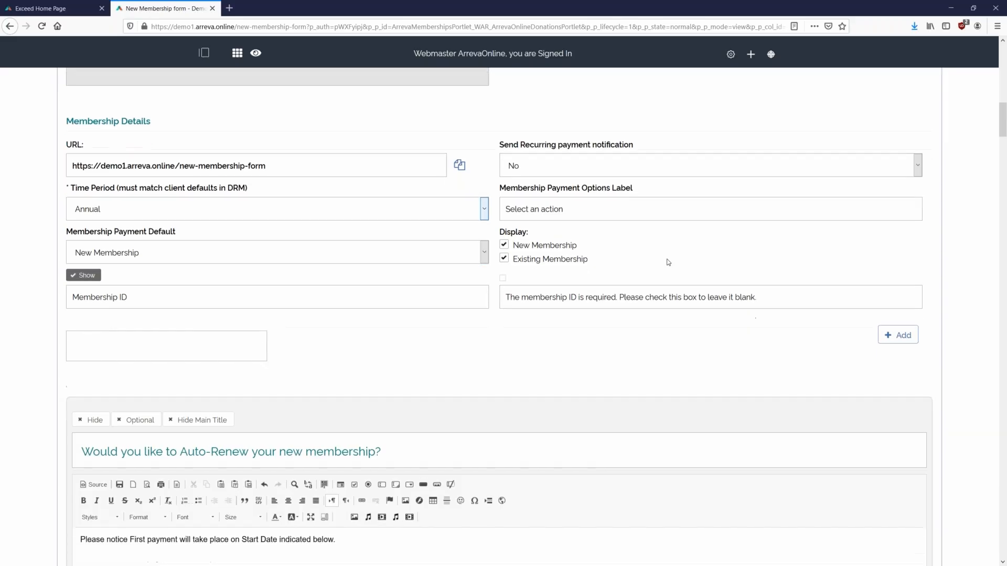
scroll(669, 262, "down", 1)
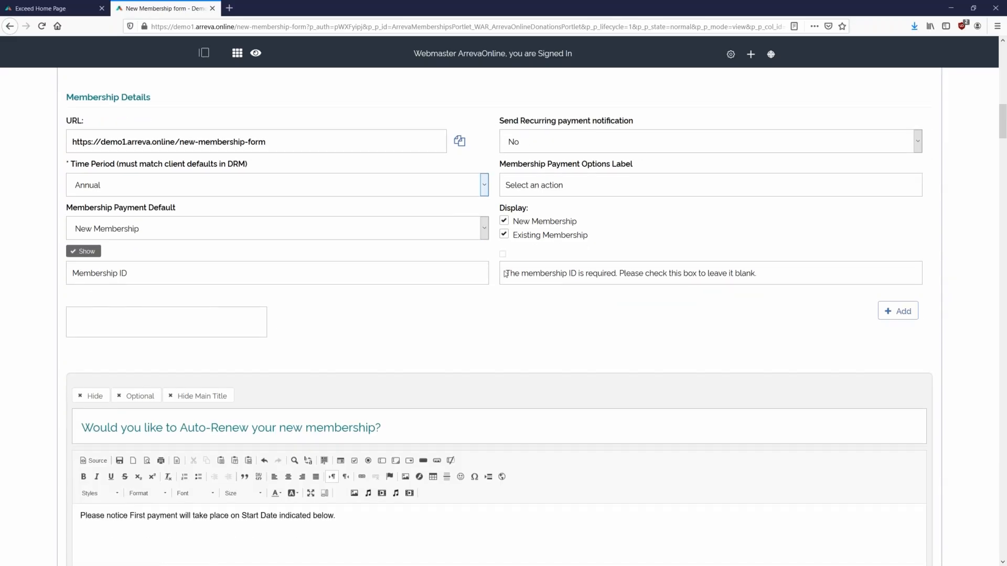
left_click(514, 220)
left_click(508, 221)
left_click(466, 233)
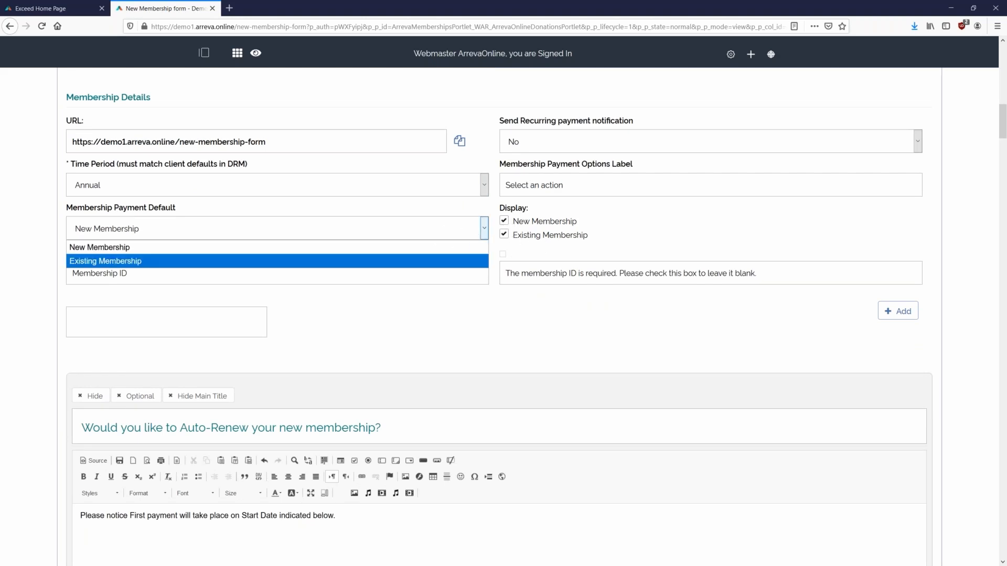
left_click(449, 220)
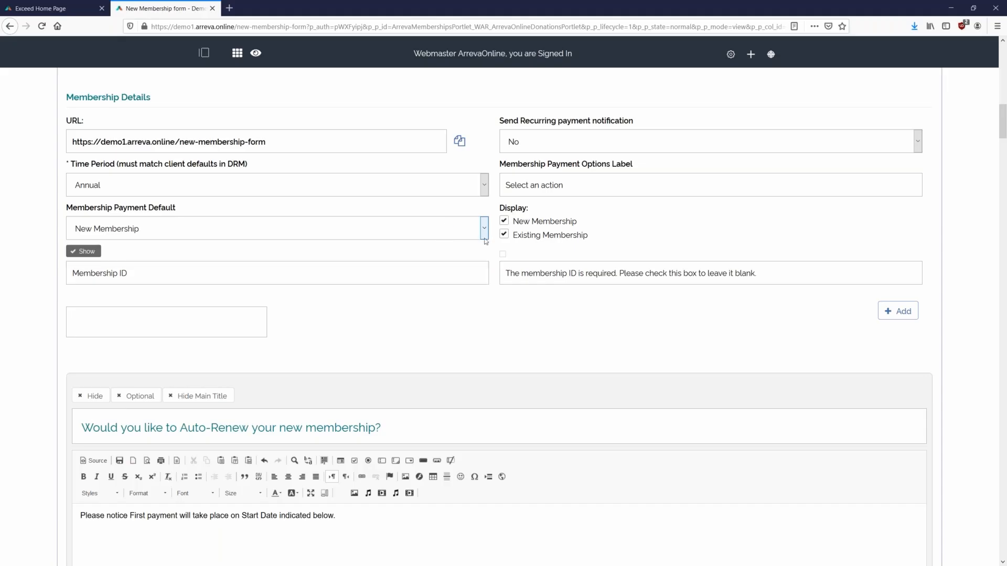
- Examine the Membership ID field's label and its Show setting under Membership Details
scroll(720, 243, "down", 1)
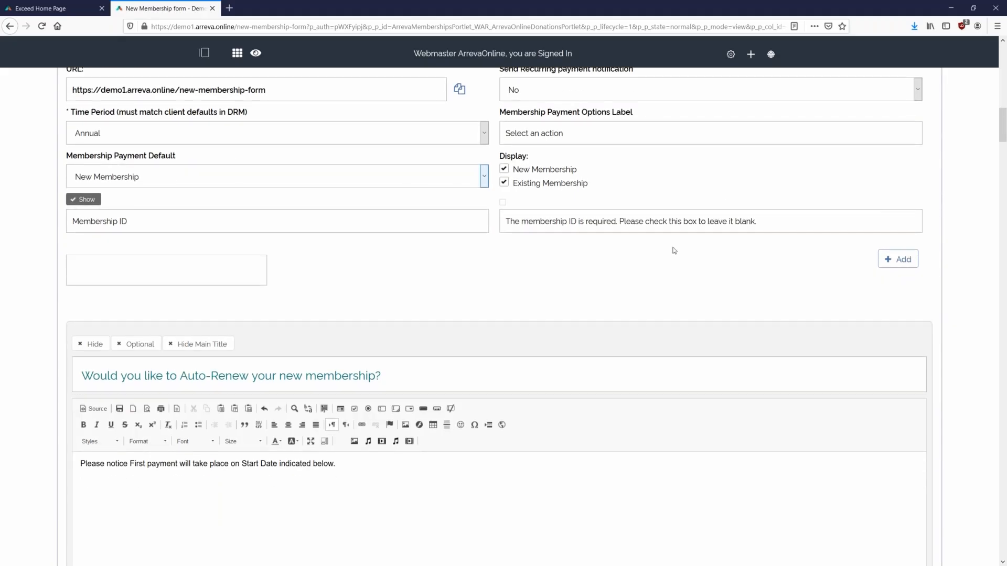
triple_click(169, 221)
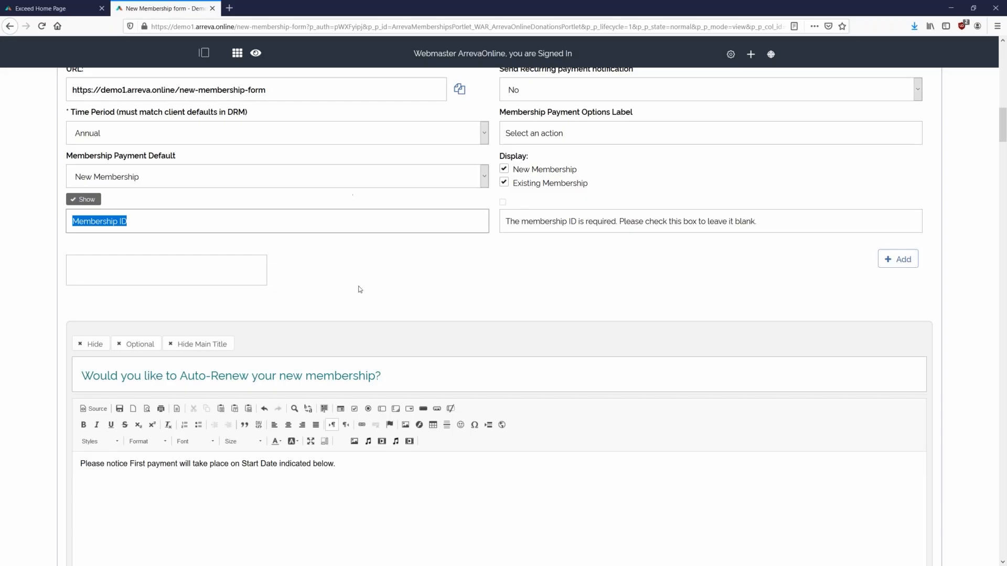
scroll(367, 287, "down", 1)
scroll(419, 252, "up", 1)
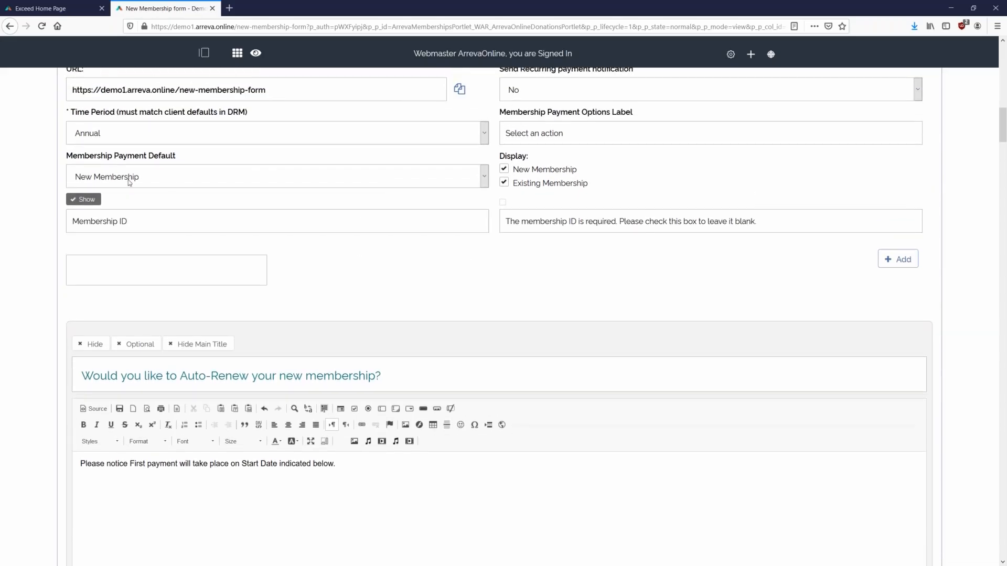
left_click(83, 200)
left_click(82, 200)
scroll(771, 254, "down", 1)
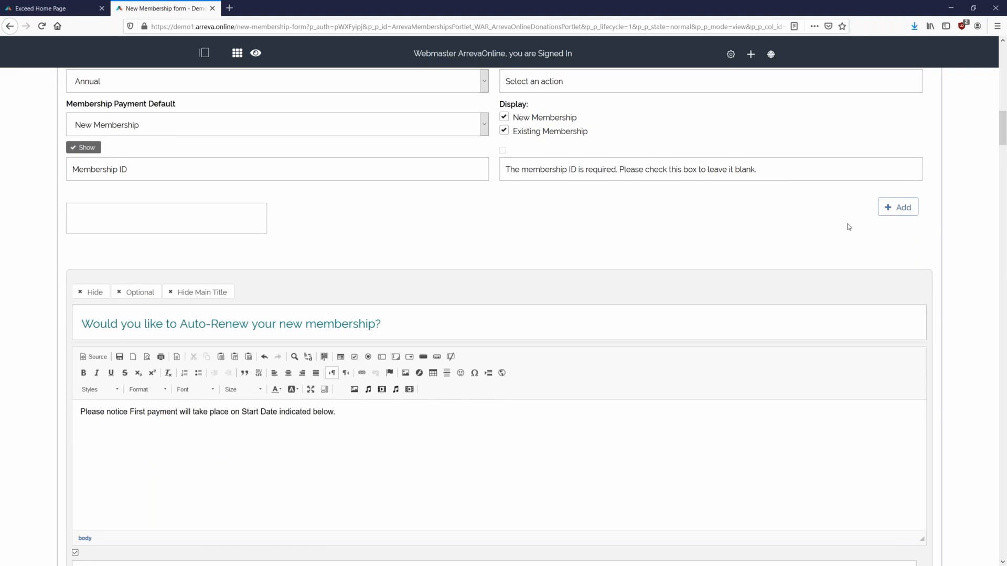
- Add two membership payment entries to the form's Membership Details
left_click(900, 208)
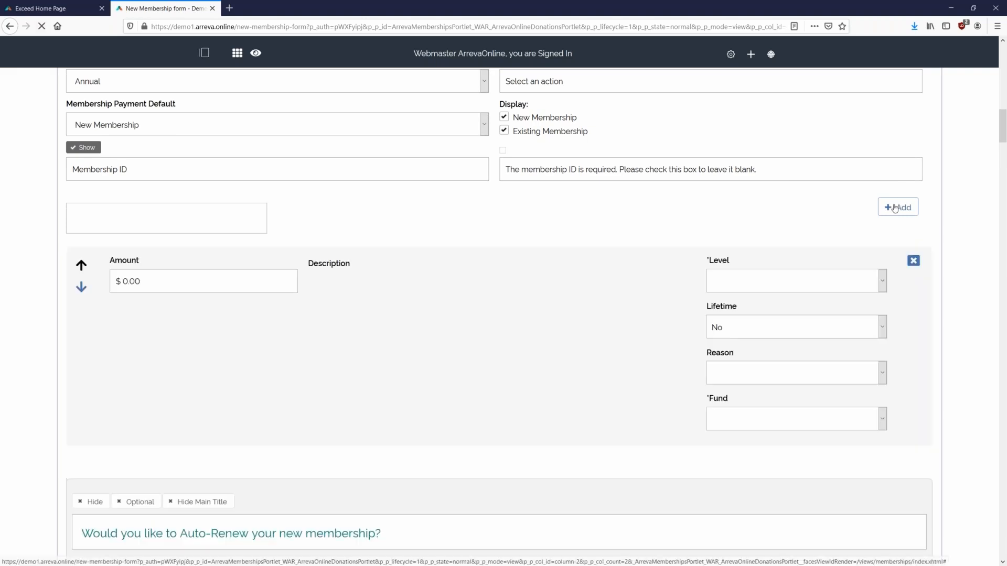
scroll(592, 215, "down", 3)
scroll(591, 216, "up", 2)
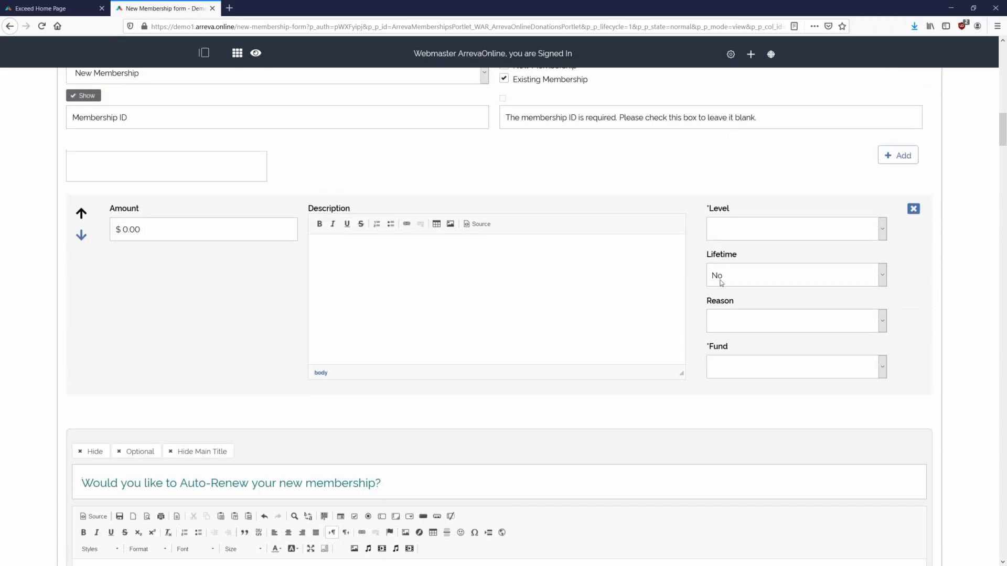
left_click(891, 161)
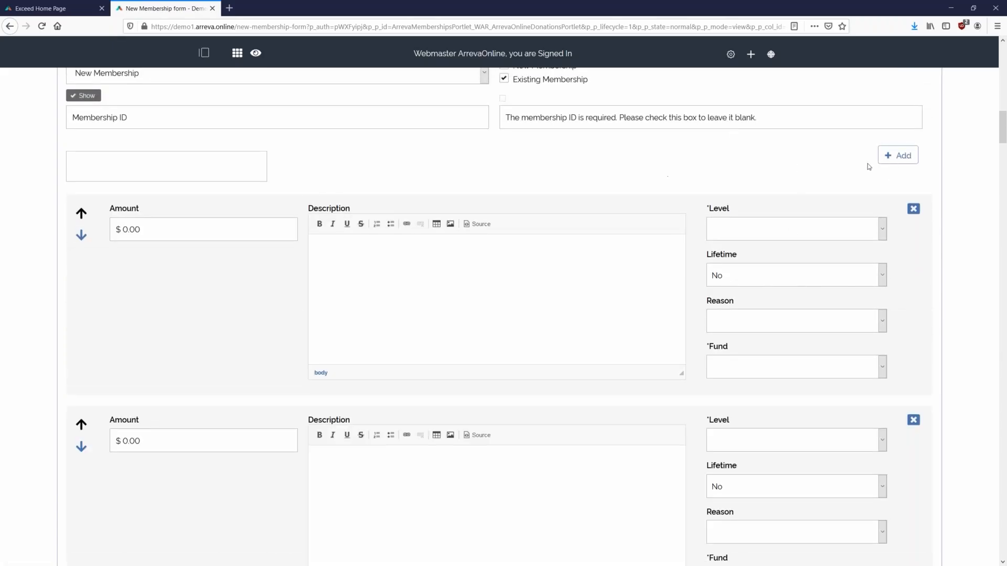
scroll(553, 213, "down", 5)
scroll(503, 255, "up", 5)
- Set the first membership entry's amount to $150.00
left_click(184, 240)
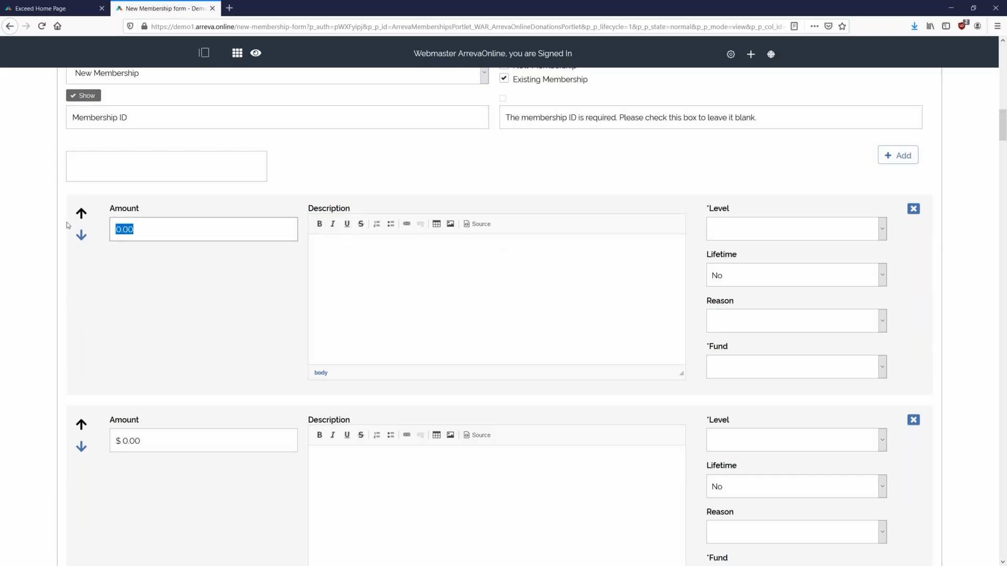
type("150.00")
left_click(194, 255)
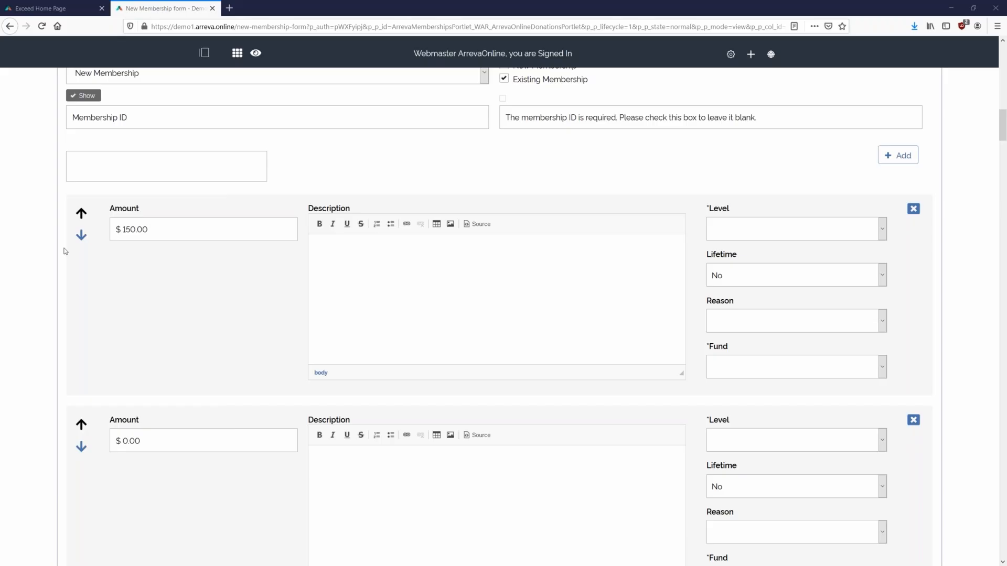
- Fill the first entry's description with a bold "Gold Member" heading and benefit lines from "Family household admission to annual events" to "2 complimentary gifts"
left_click(338, 248)
type("Gold Member")
key("alt+Tab")
left_click(338, 267)
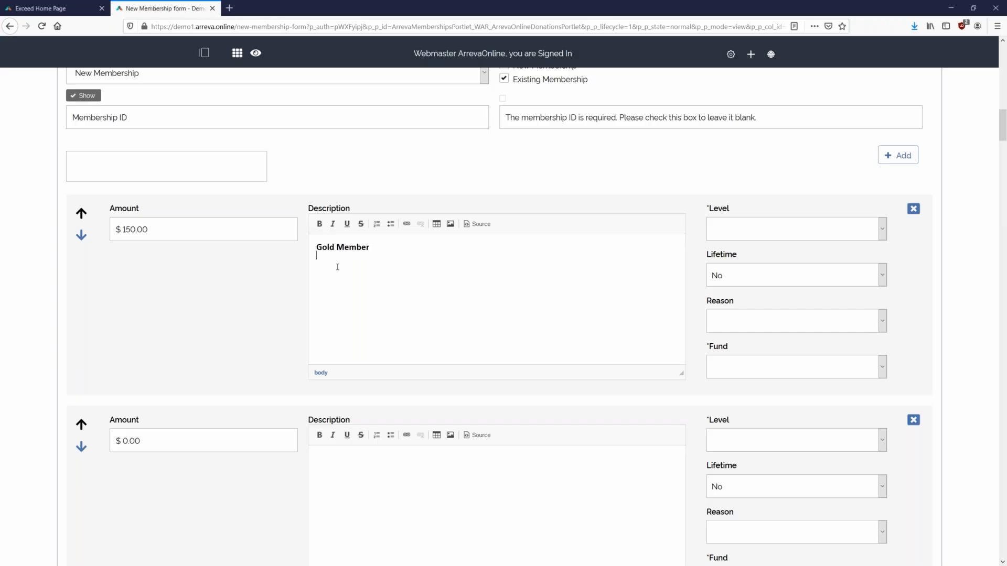
type("Family household admission to annual events Discounted admission to Music Festival 10% discount on birthday party bookings 10% off Soccer Shots sessions Admission to Member-Only Nights 2 complimentary gifts")
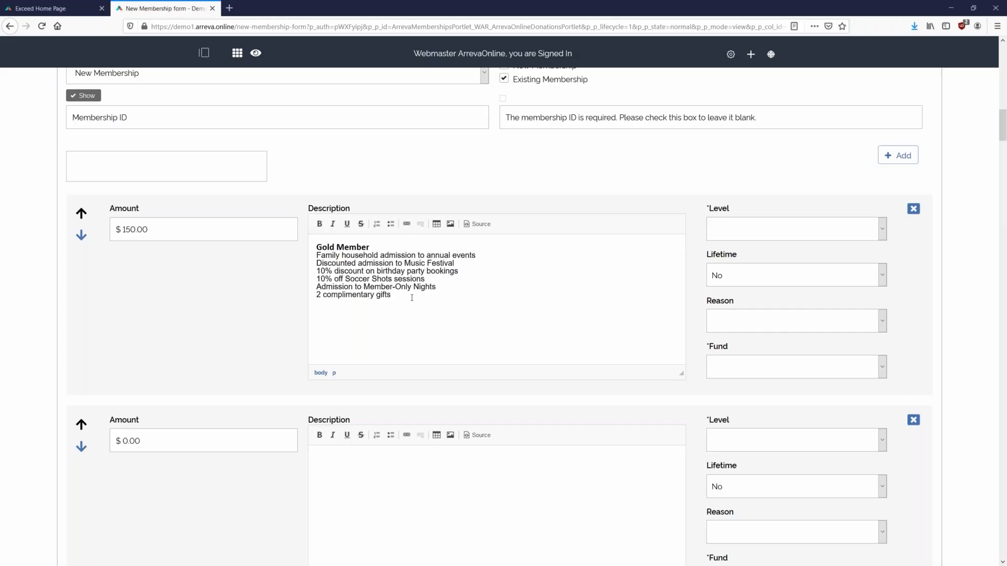
- Format the six benefit lines below the Gold Member heading as a bulleted list
left_click_drag(412, 298, 291, 257)
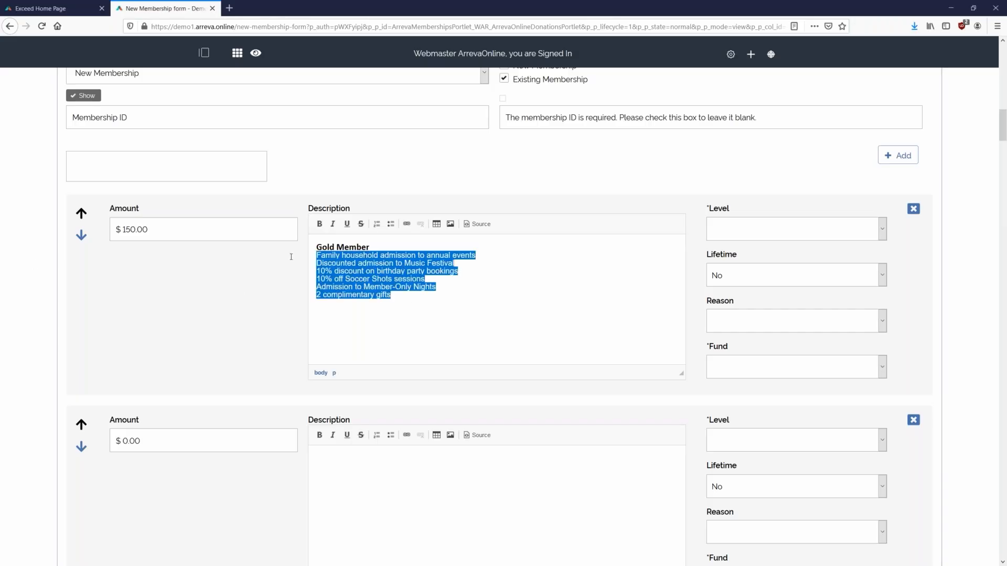
left_click(386, 229)
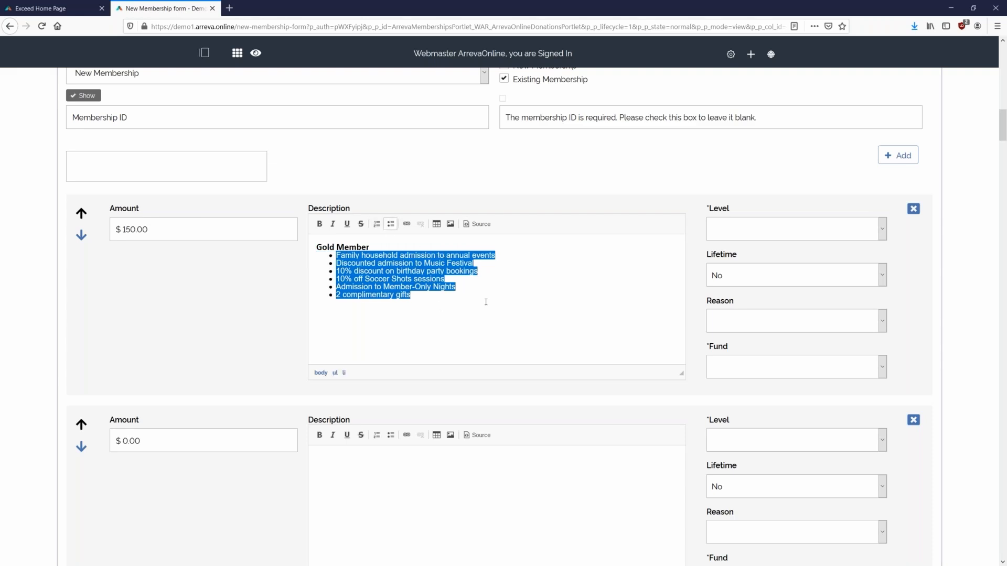
left_click(503, 288)
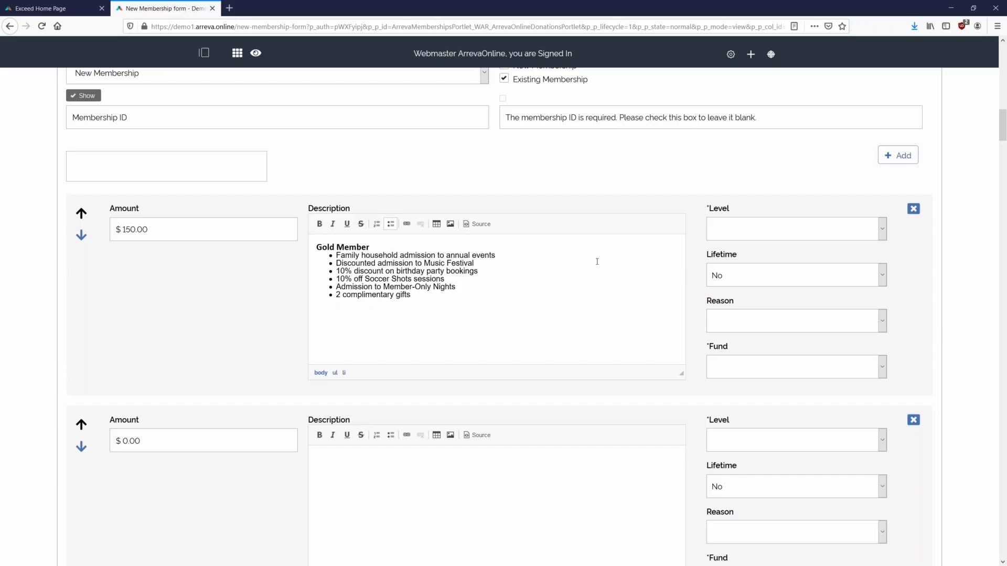
- Assign the Gold Member entry the level Gold Member, the reason Online Membership and the fund No Fund Code
left_click(836, 231)
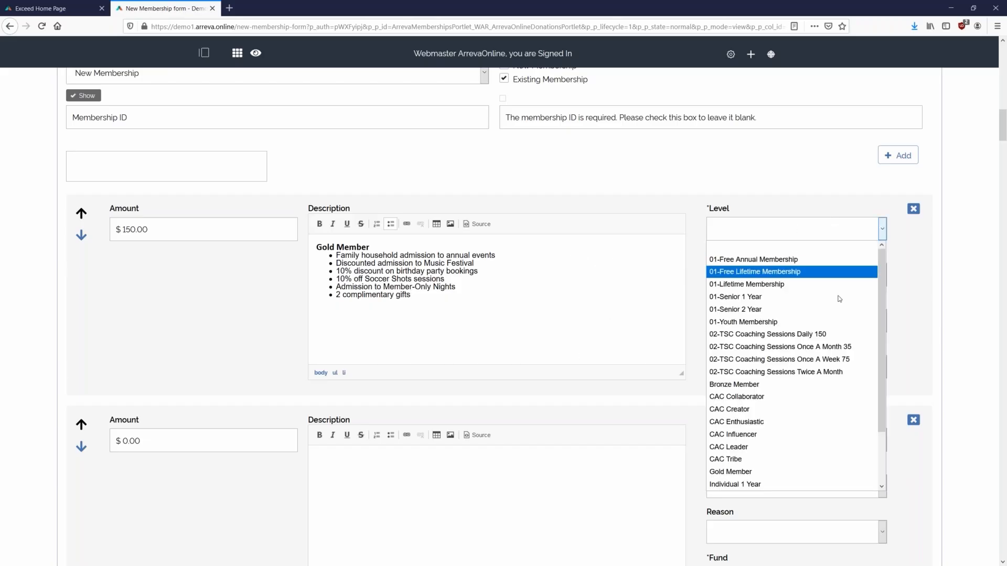
scroll(840, 378, "down", 2)
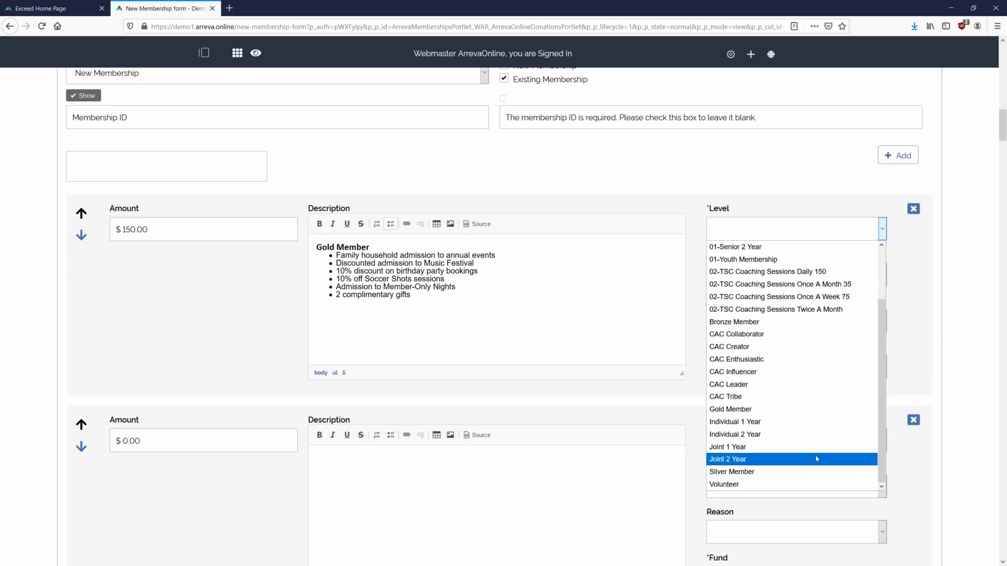
left_click(798, 412)
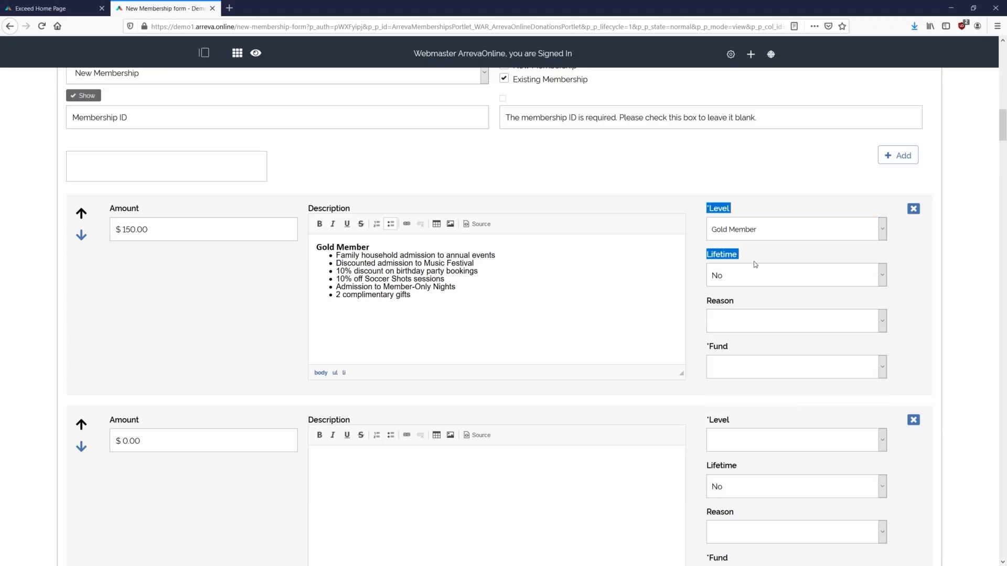
scroll(800, 313, "down", 2)
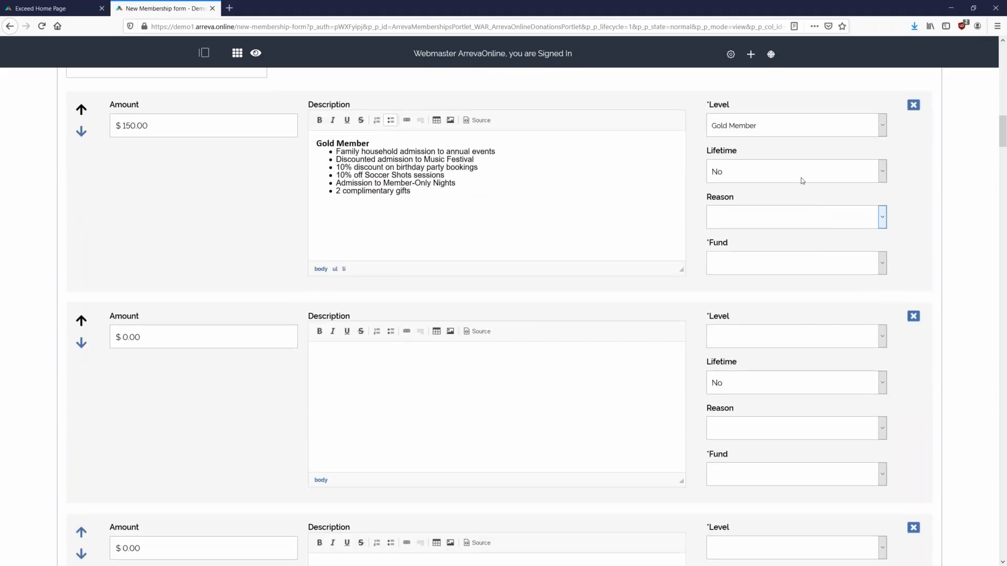
left_click(779, 227)
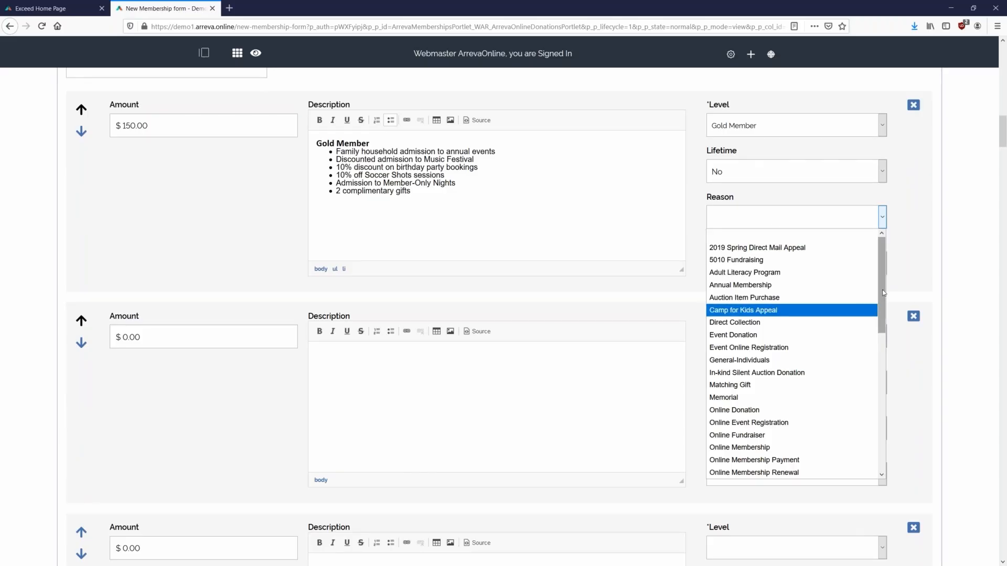
scroll(860, 312, "down", 2)
left_click(733, 389)
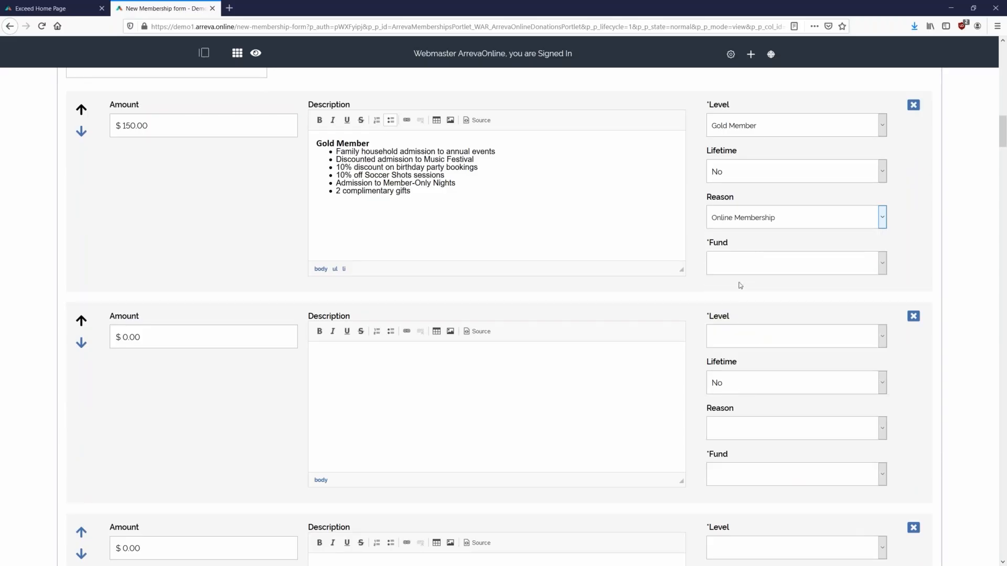
left_click(735, 270)
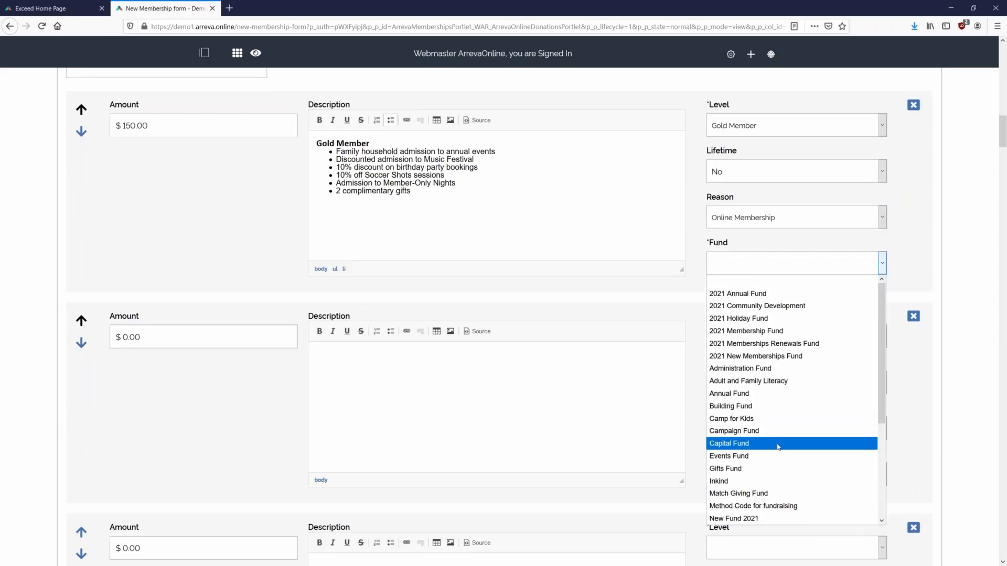
left_click_drag(884, 297, 866, 389)
left_click(741, 382)
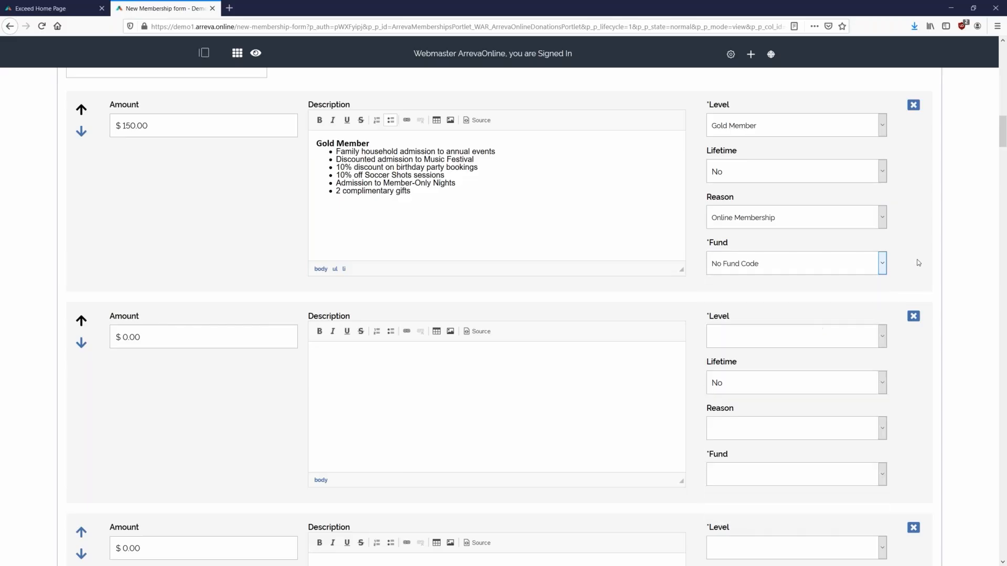
- Set the second membership entry's amount to $100.00
scroll(555, 238, "down", 2)
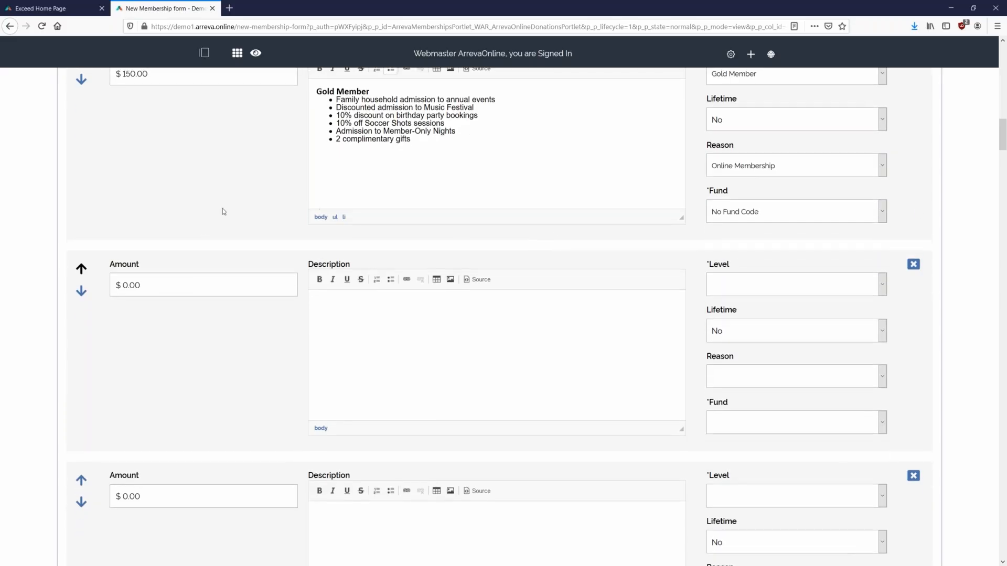
left_click(220, 285)
type("100")
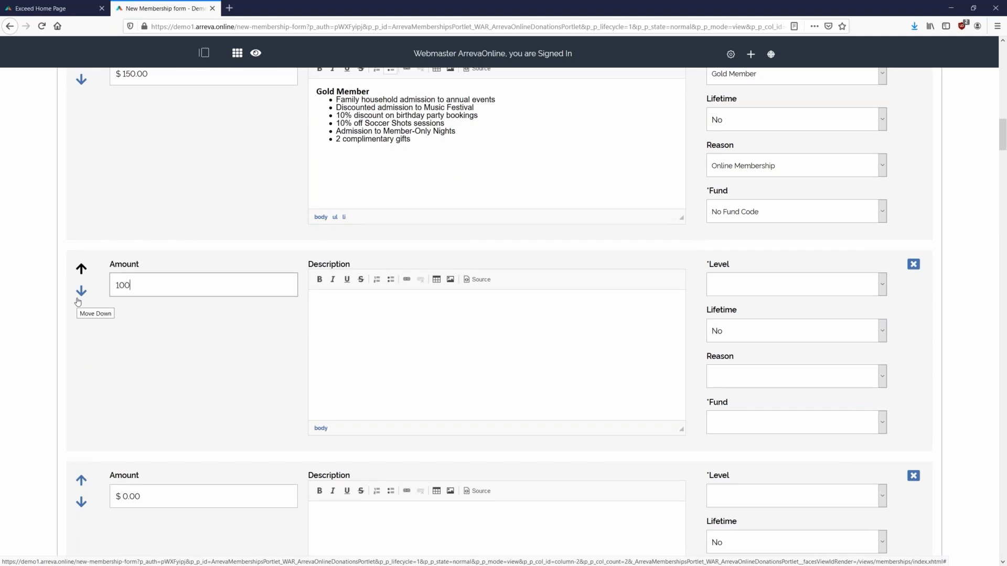
key("Tab")
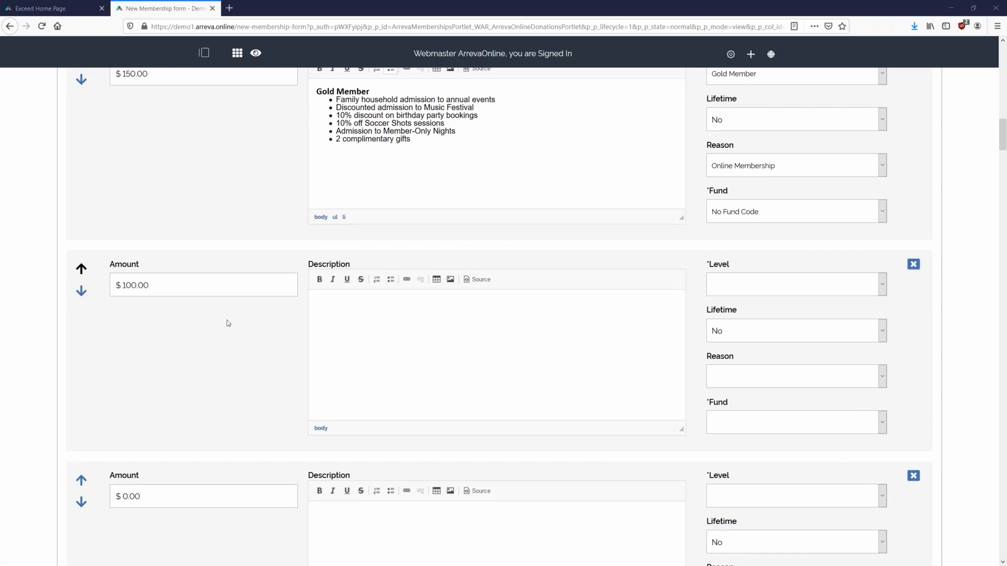
- Fill the second entry's description with a bold "Silver Member" heading and six bulleted benefits from "Family household admission to annual events" to "1 complimentary gift"
key("alt+Tab")
type("Silver Member")
key("alt+Tab")
left_click(343, 324)
type("Family household admission to annual events Discounted admission to Music Festival 5% discount on birthday party bookings 10% off Soccer Shots sessions at Smith Admission to Member-Only Nights 1 complimentary gift")
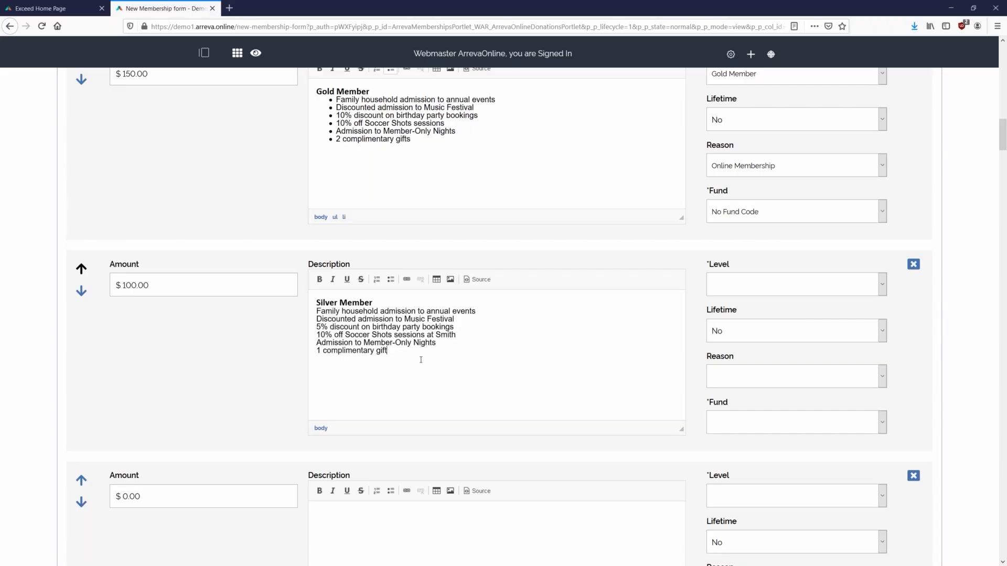
left_click_drag(420, 353, 302, 314)
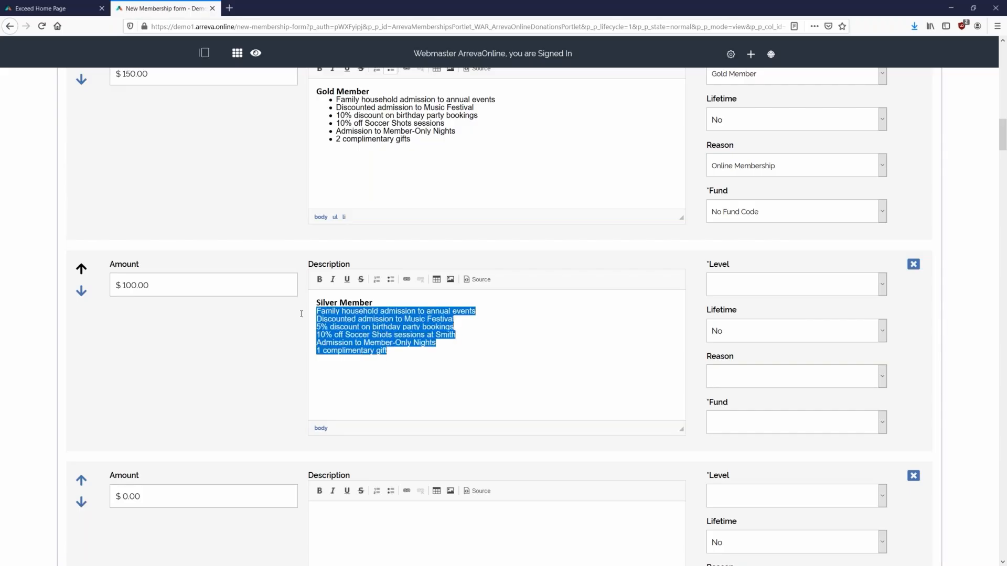
left_click(391, 279)
- Assign the Silver Member entry the level Silver Member, the reason Online Membership and the fund No Fund Code
left_click(801, 279)
scroll(761, 405, "down", 3)
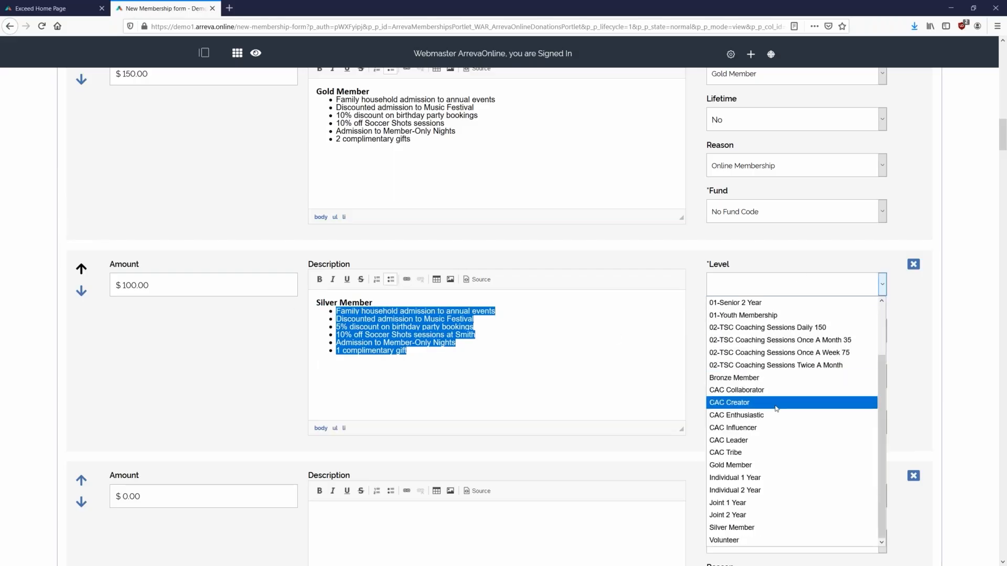
left_click(734, 526)
left_click(755, 376)
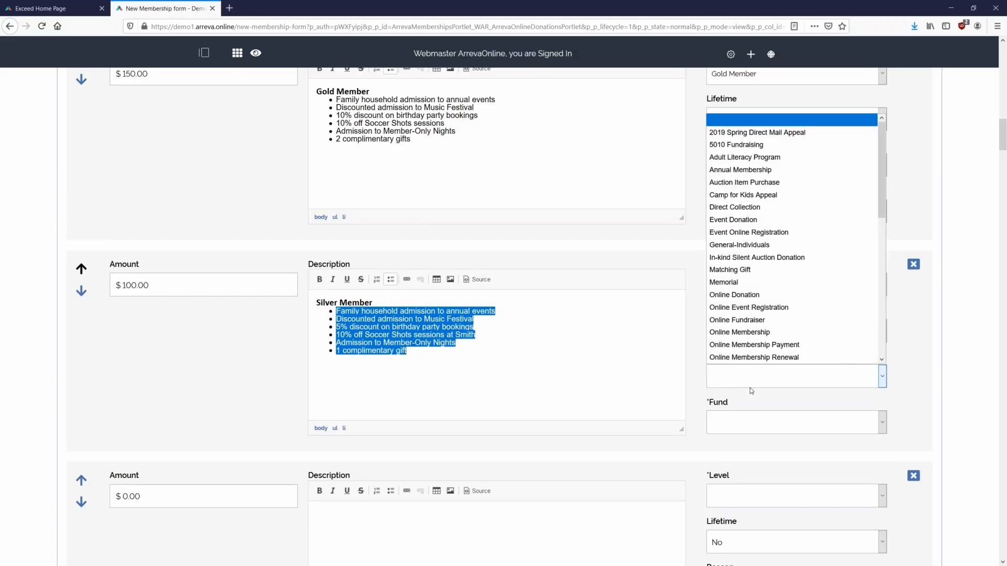
left_click(755, 333)
left_click(761, 423)
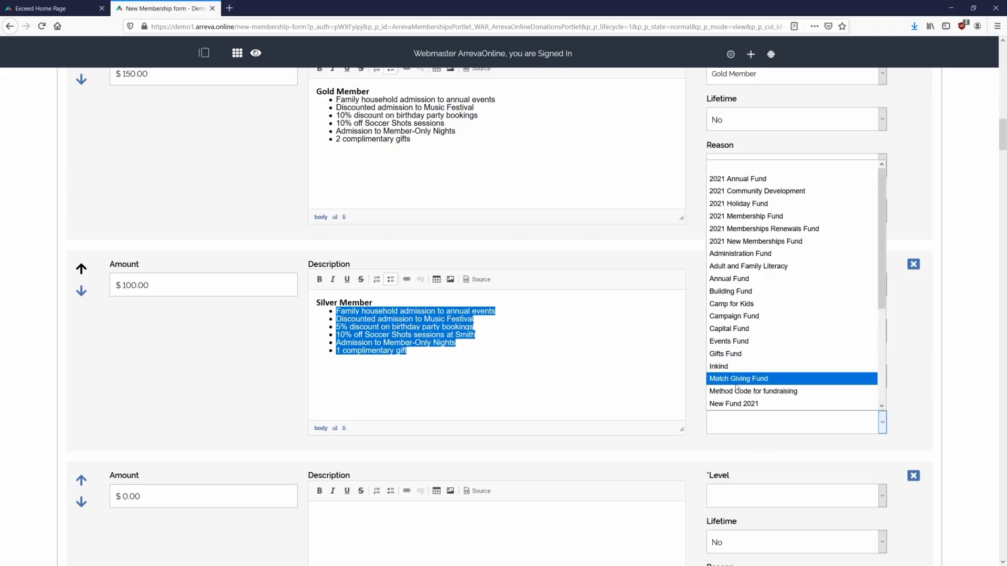
scroll(747, 356, "down", 2)
left_click(745, 341)
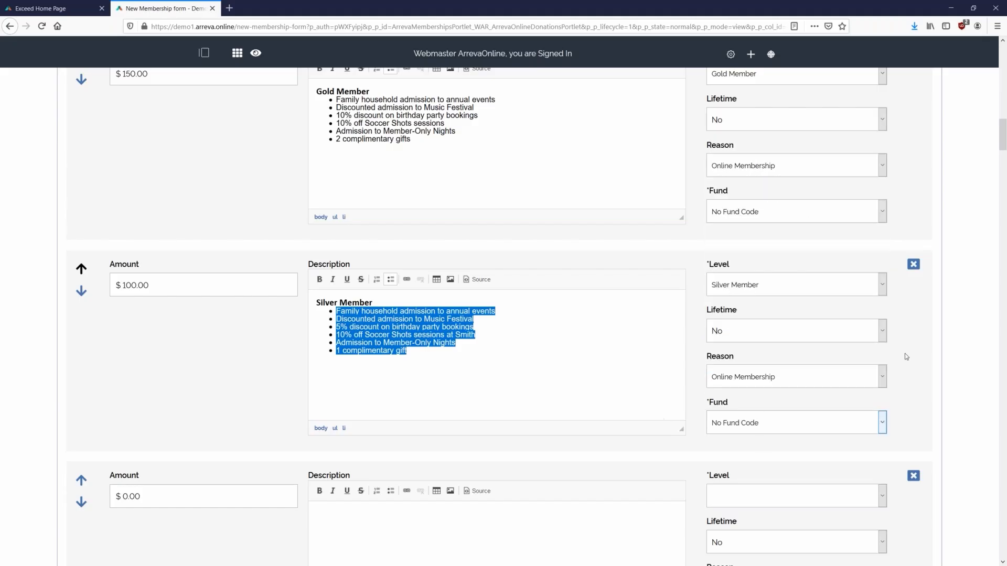
- Add a bold "Bronze Member" heading to the third membership entry's description
scroll(672, 366, "down", 4)
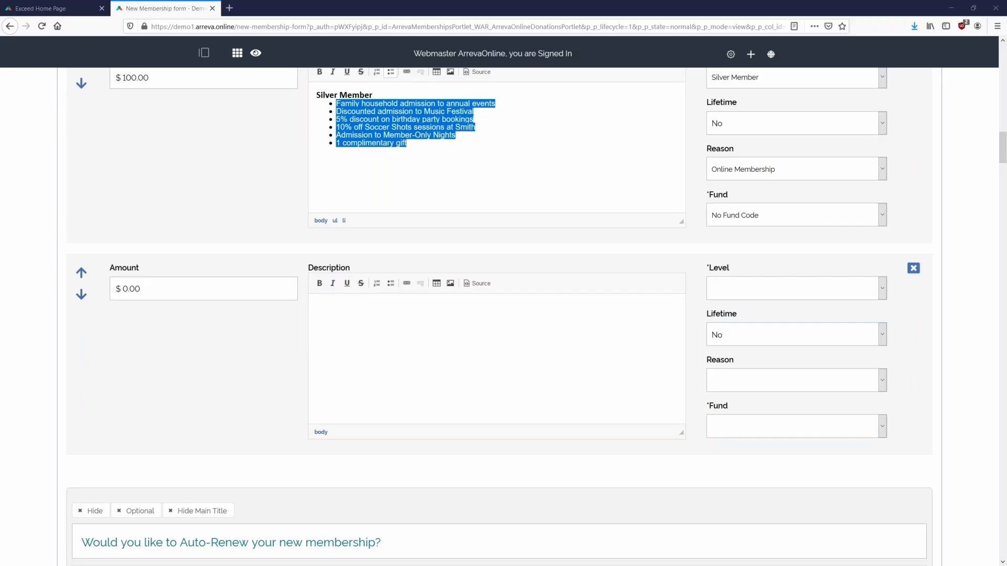
left_click(241, 288)
left_click(370, 315)
type("Bronze Member")
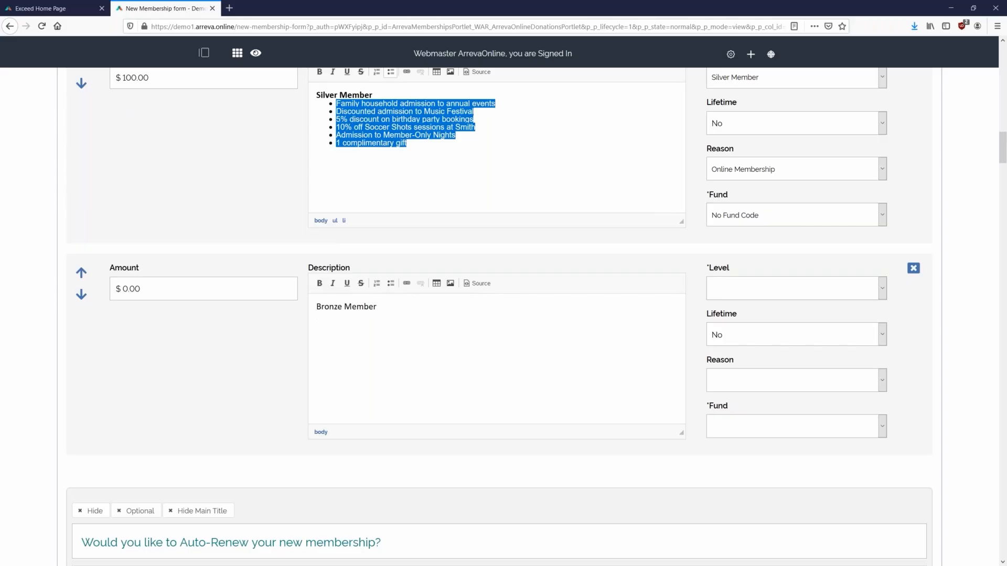
triple_click(396, 307)
type("Silver Member")
double_click(338, 307)
type("Bronze")
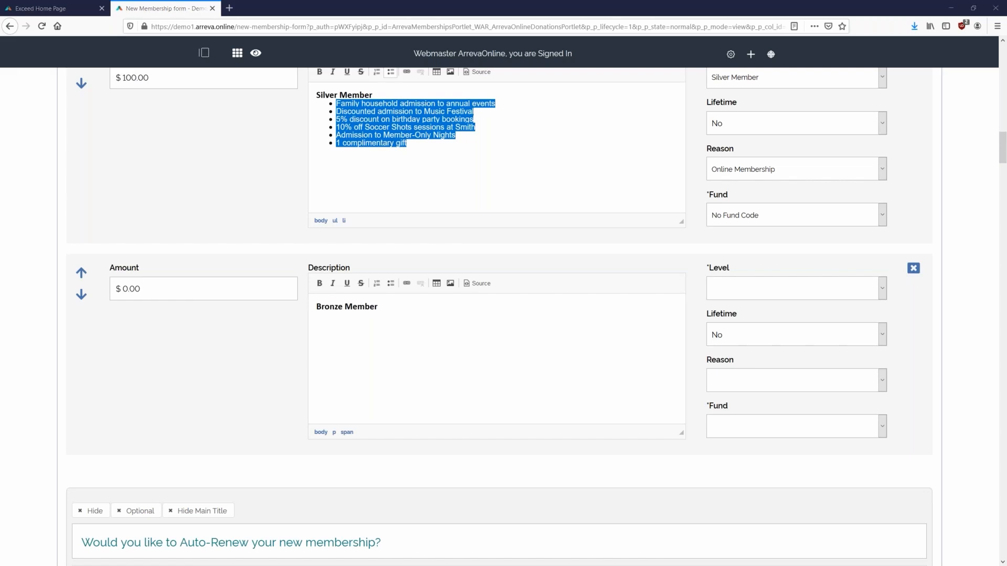
- Add four bulleted benefits below the Bronze Member heading, from "Family household admission to annual events" to "1 complimentary gift"
left_click(384, 310)
type("Family household admission to annual events Discounted admission to Music Festival Admission to Member-Only Nights 1 complimentary gift")
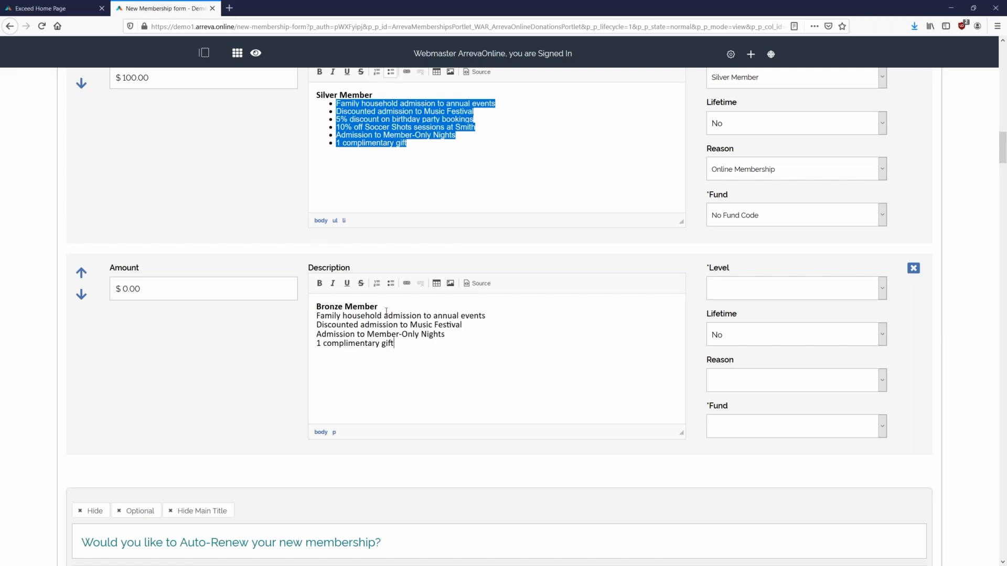
left_click_drag(410, 346, 304, 318)
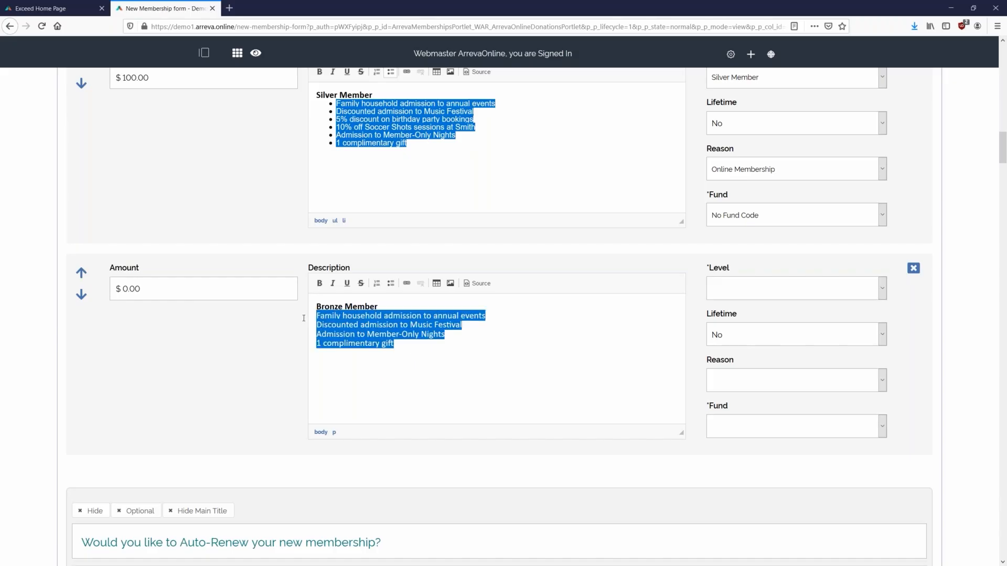
left_click(391, 283)
left_click(488, 373)
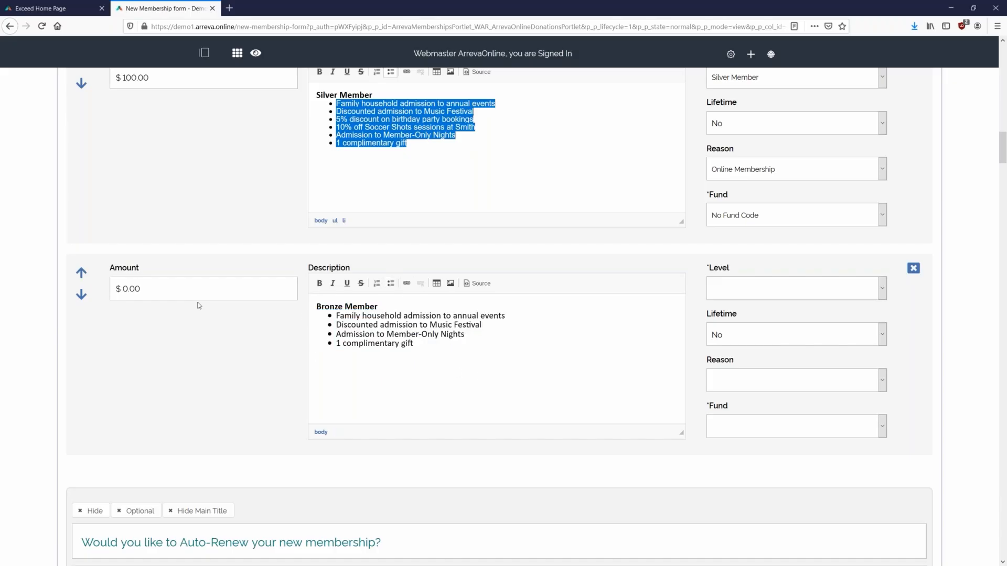
- Set the third membership entry's amount to $75.00
left_click(191, 290)
double_click(191, 290)
type("75")
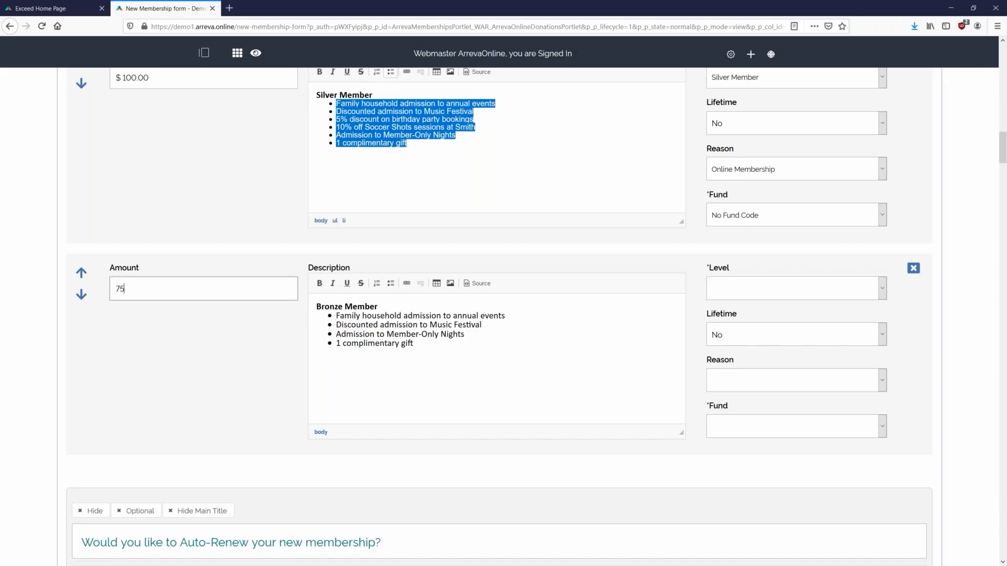
type(".00")
key("Tab")
- Assign the Bronze Member entry the level Bronze Member, the reason Online Membership and the fund No Fund Code
left_click(771, 288)
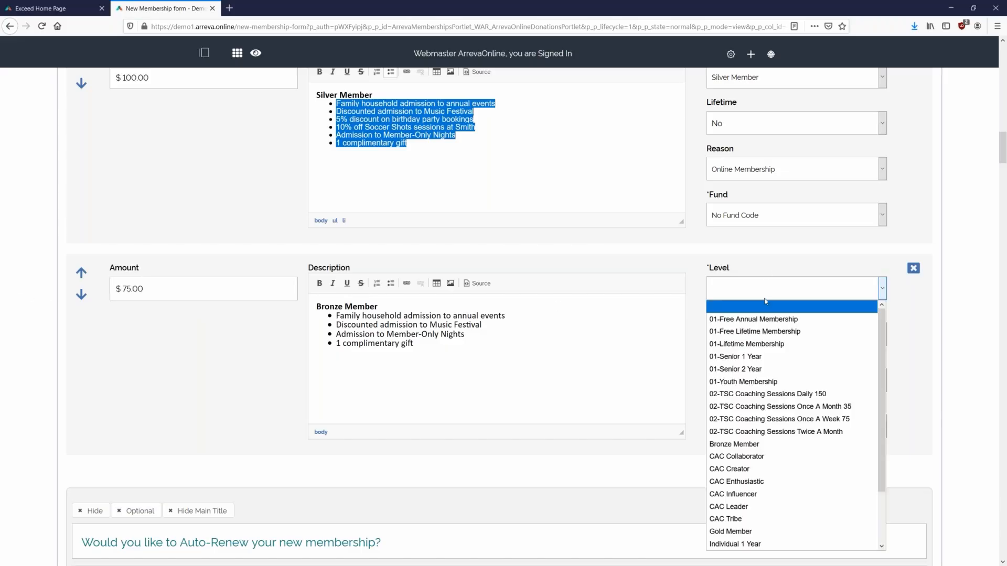
scroll(769, 435, "down", 1)
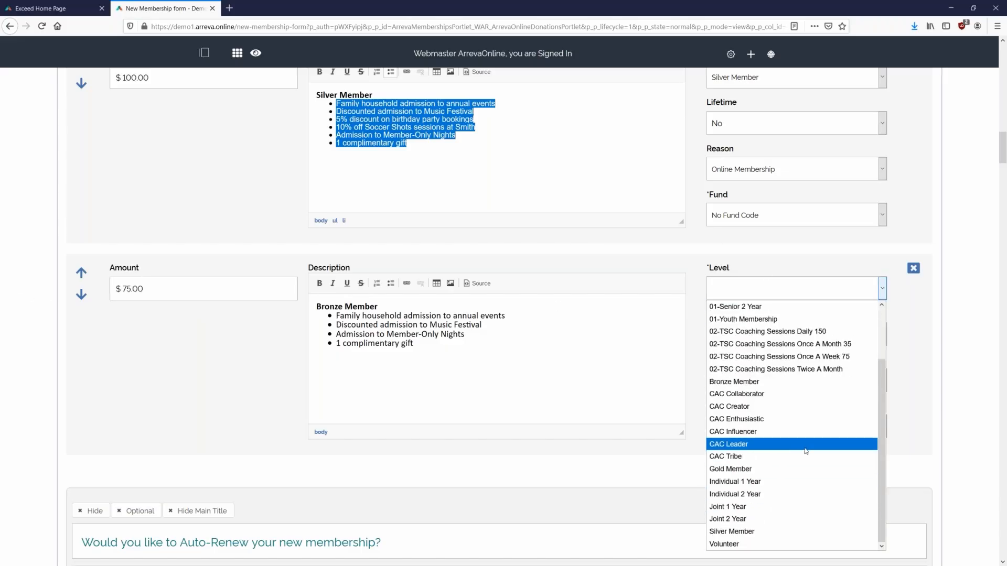
left_click(763, 381)
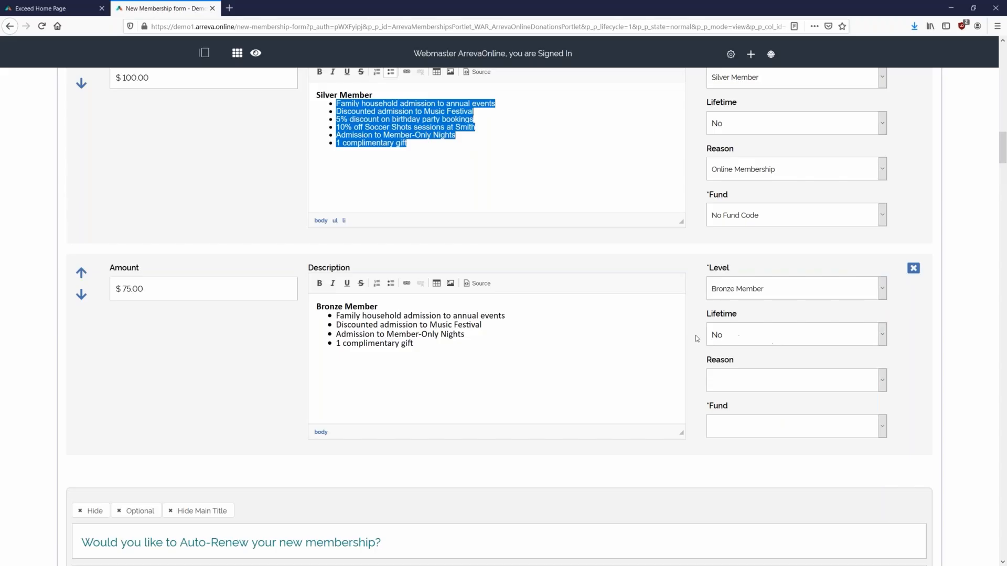
left_click(761, 379)
left_click(755, 337)
left_click(787, 426)
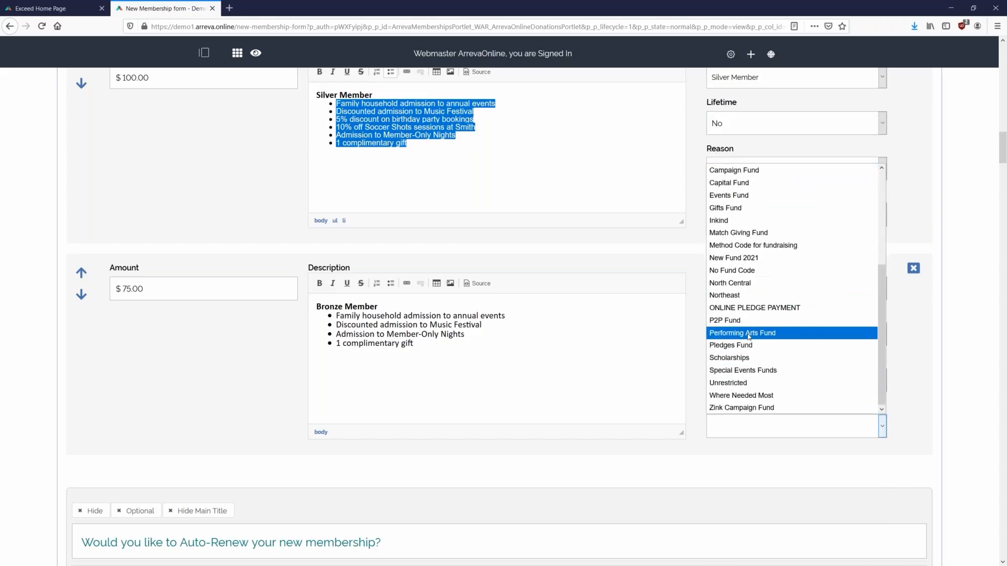
left_click(757, 270)
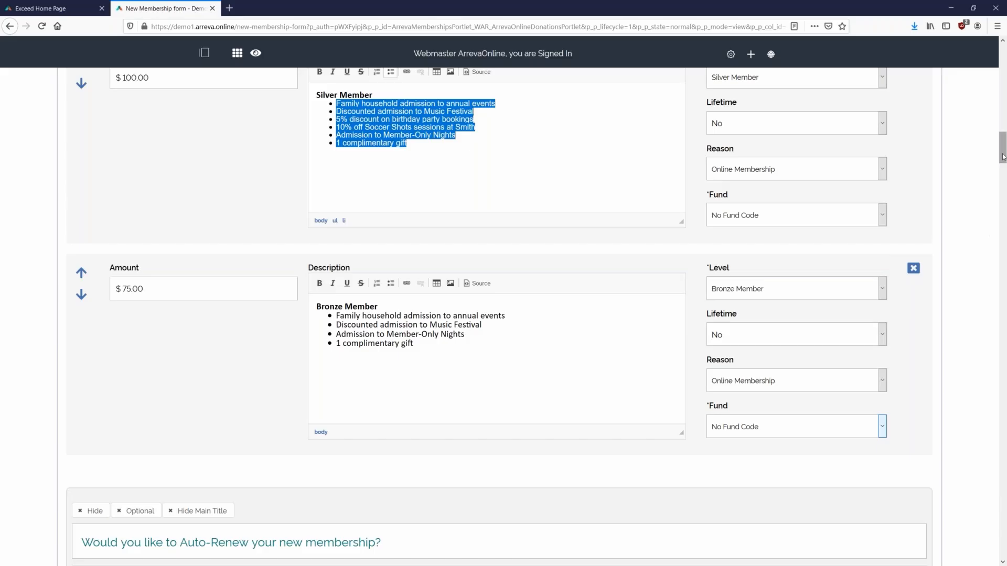
- Set the "Would you like to Auto-Renew your new membership?" section and its main title to show on the form
left_click_drag(1002, 154, 1001, 132)
scroll(596, 308, "down", 3)
left_click(612, 308)
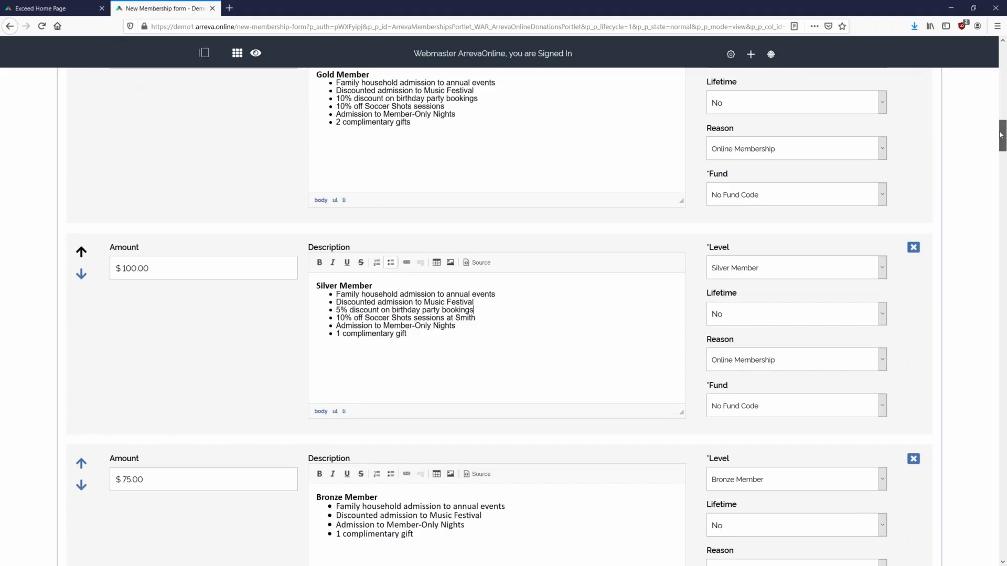
scroll(1000, 135, "down", 8)
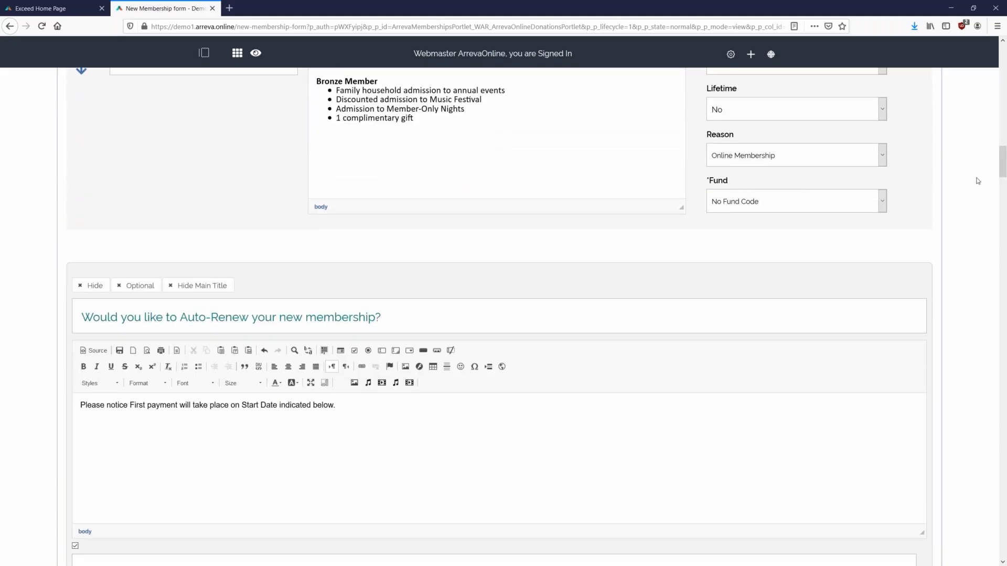
scroll(979, 181, "down", 2)
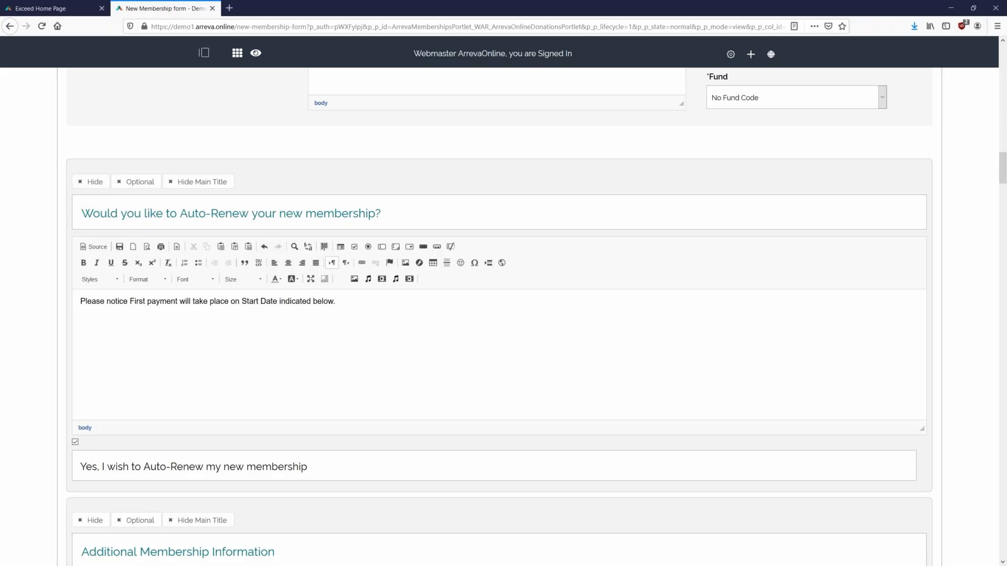
left_click(84, 182)
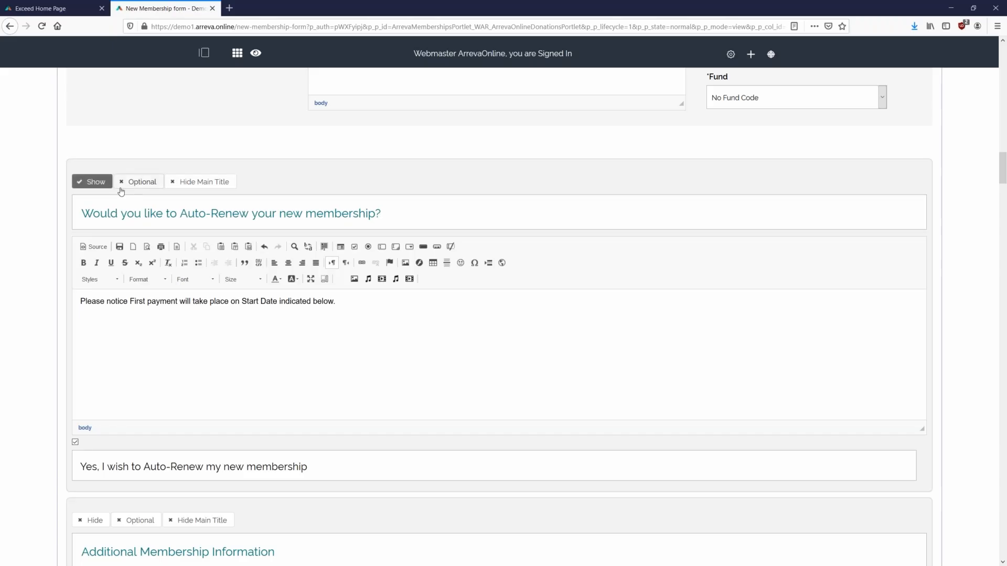
left_click(202, 181)
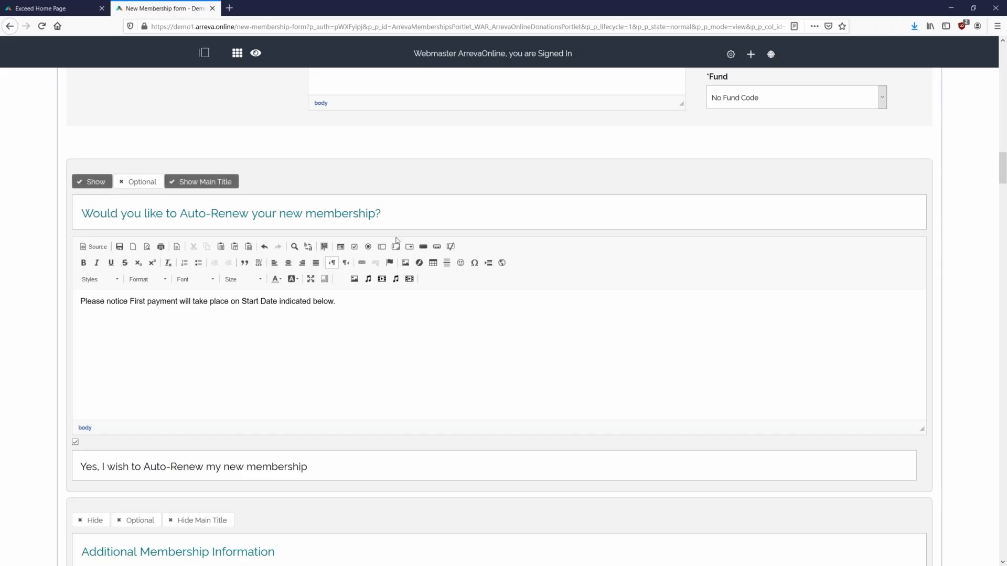
left_click_drag(387, 213, 29, 200)
left_click(512, 218)
left_click_drag(513, 219, 80, 213)
scroll(439, 220, "down", 2)
scroll(46, 220, "down", 2)
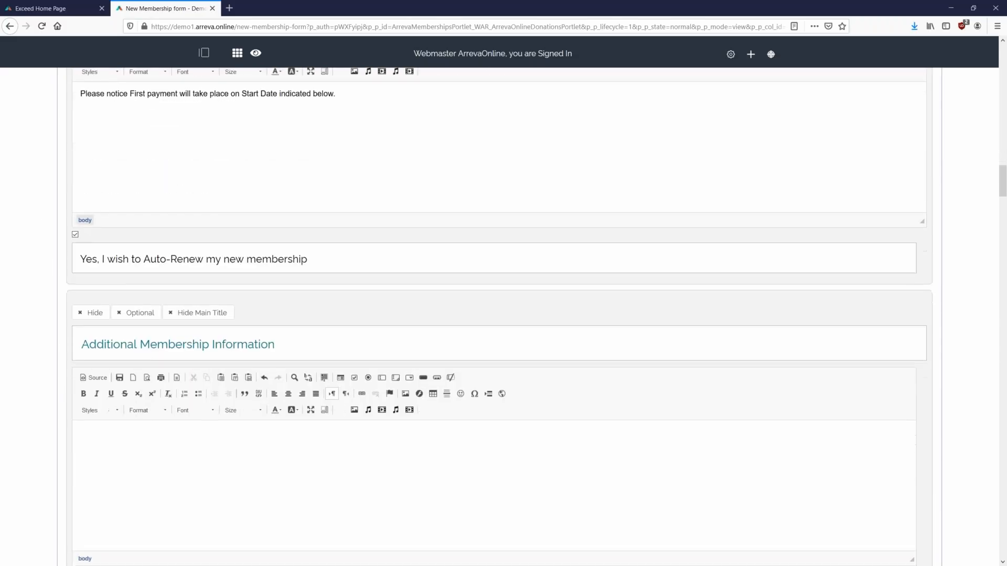
- Clear the preselected checkbox for "Yes, I wish to Auto-Renew my new membership"
left_click(75, 235)
scroll(120, 251, "down", 1)
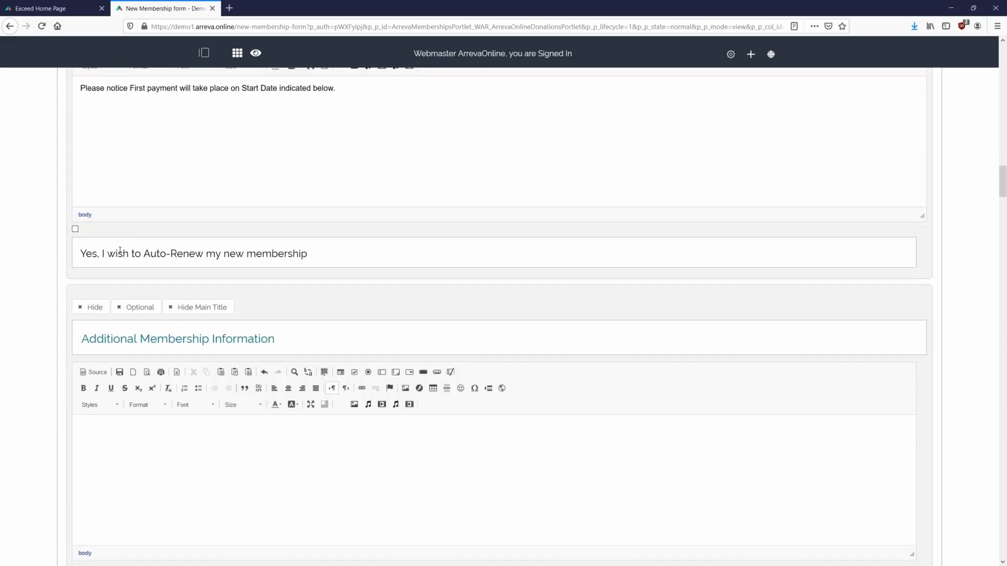
- Set the Additional Membership Information section and its main title to show on the form
scroll(120, 251, "down", 4)
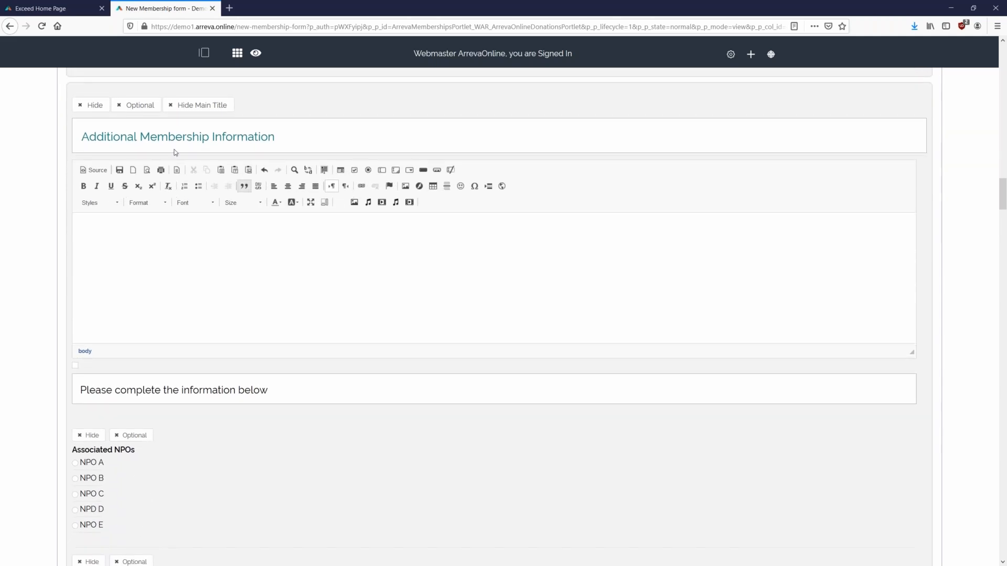
left_click(102, 105)
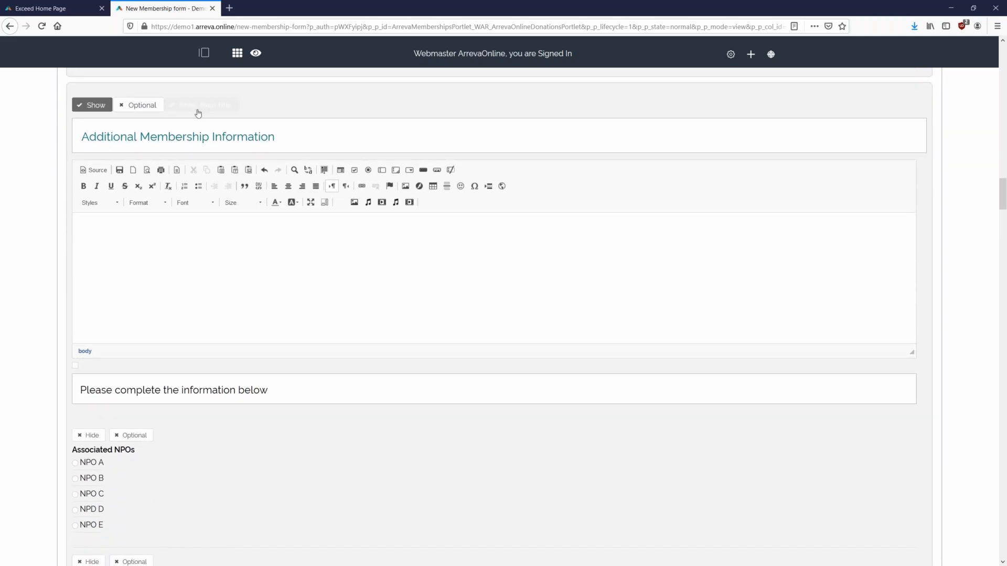
left_click_drag(362, 130, 71, 197)
left_click(310, 291)
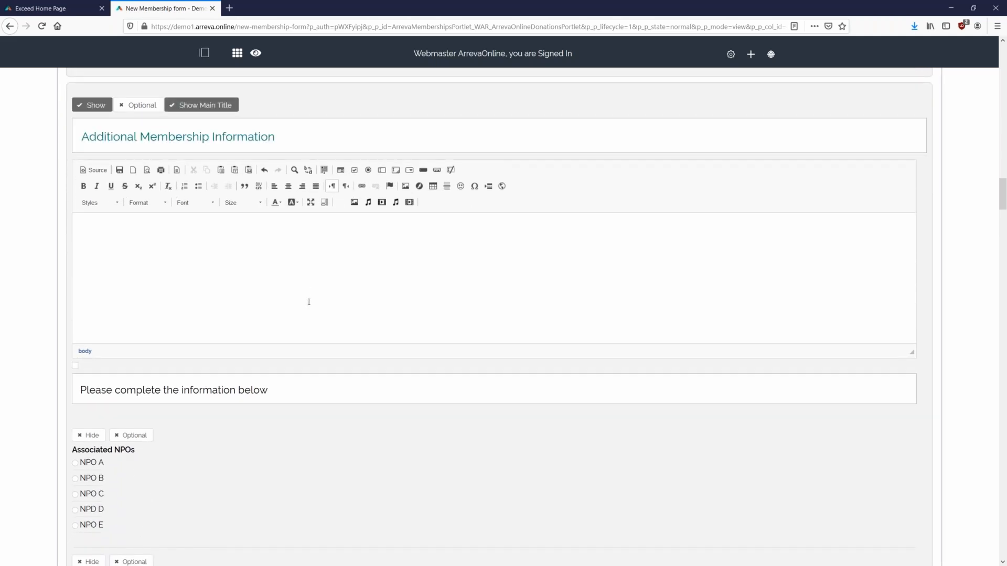
- Set the Gift Ordered UDF field to show in the Additional Membership Information section
scroll(310, 307, "down", 6)
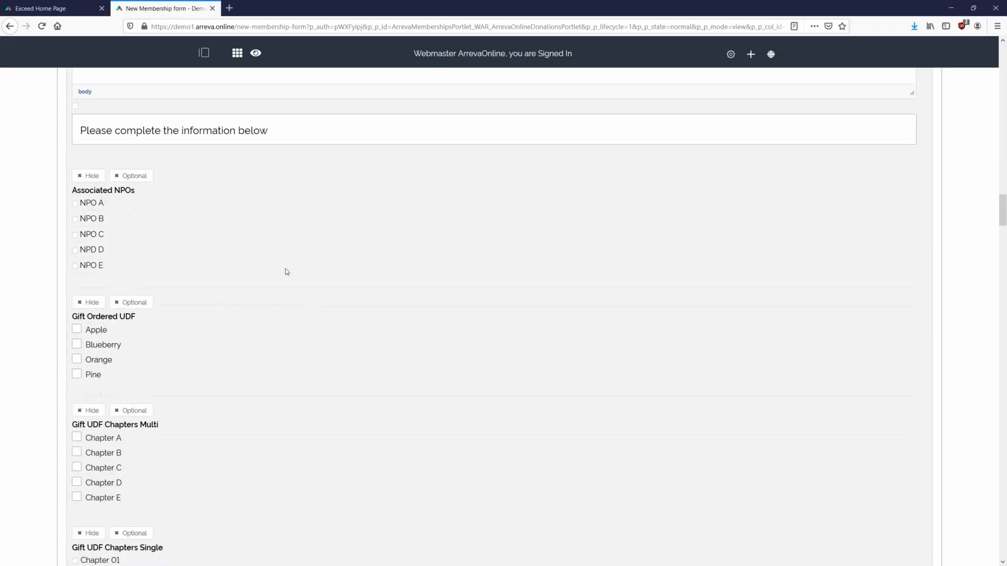
scroll(168, 344, "down", 3)
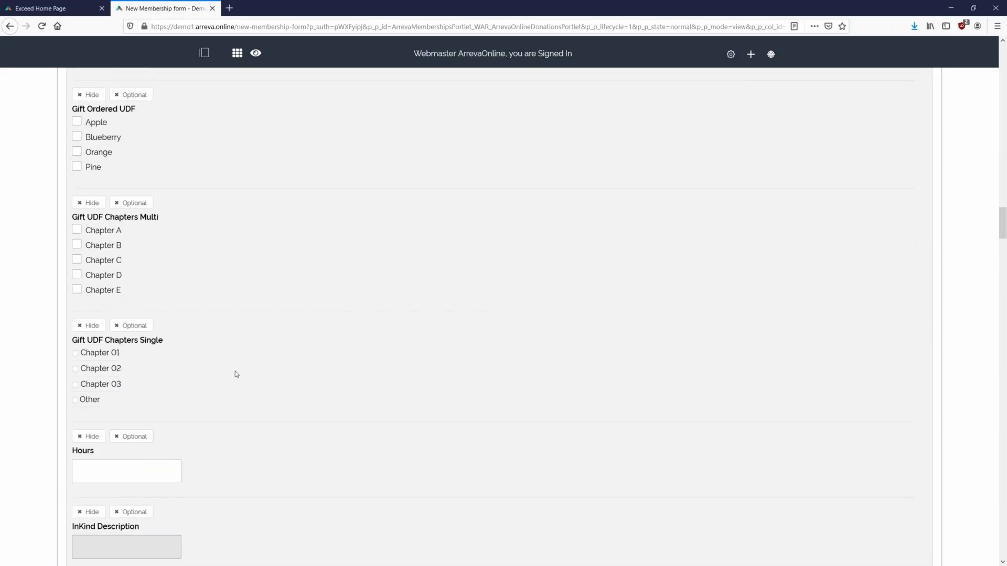
scroll(235, 371, "up", 1)
scroll(235, 372, "up", 2)
left_click(89, 245)
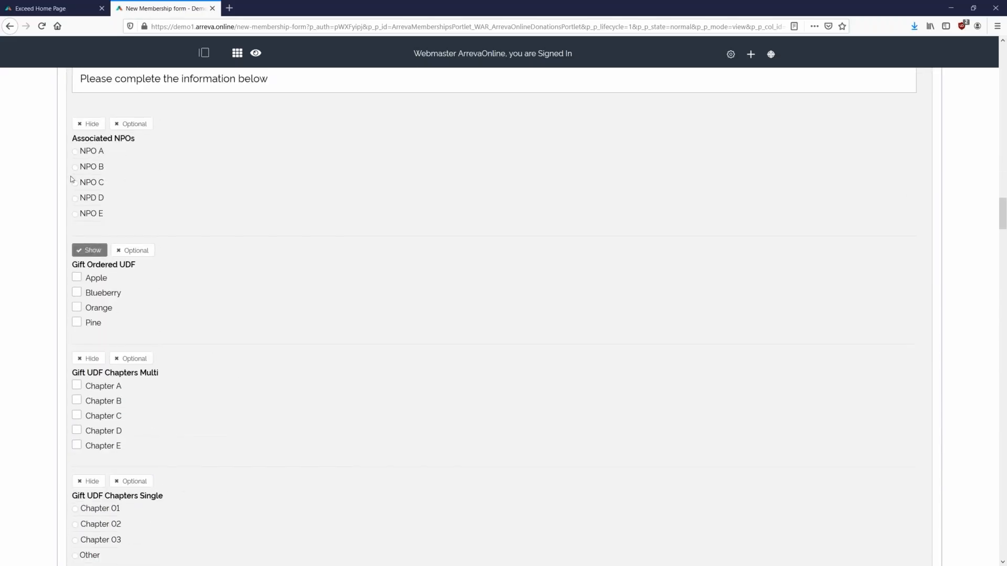
- Set the Member(s) Name(s) for ID Card field to show and make it mandatory
scroll(79, 258, "down", 1)
scroll(154, 315, "down", 3)
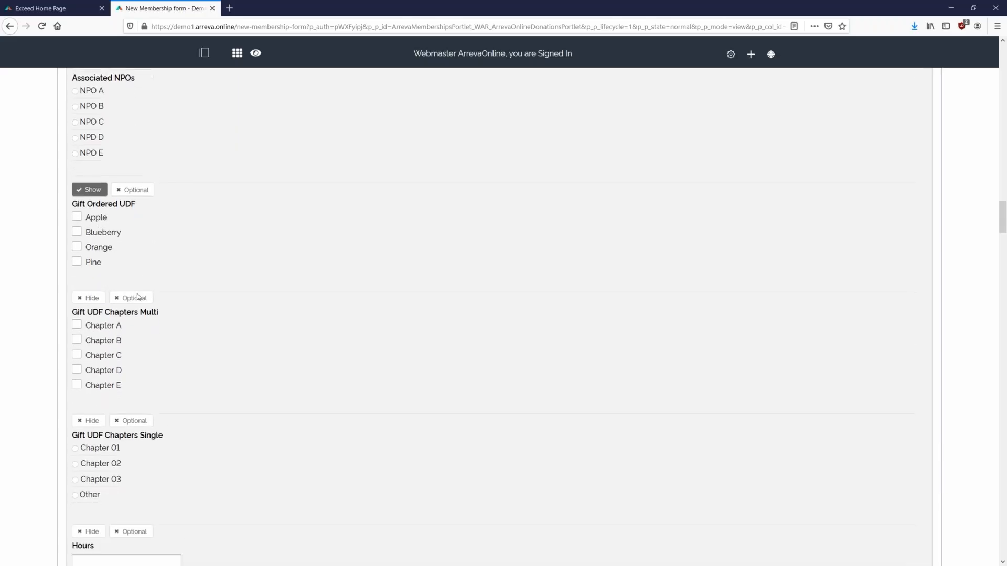
scroll(152, 317, "down", 10)
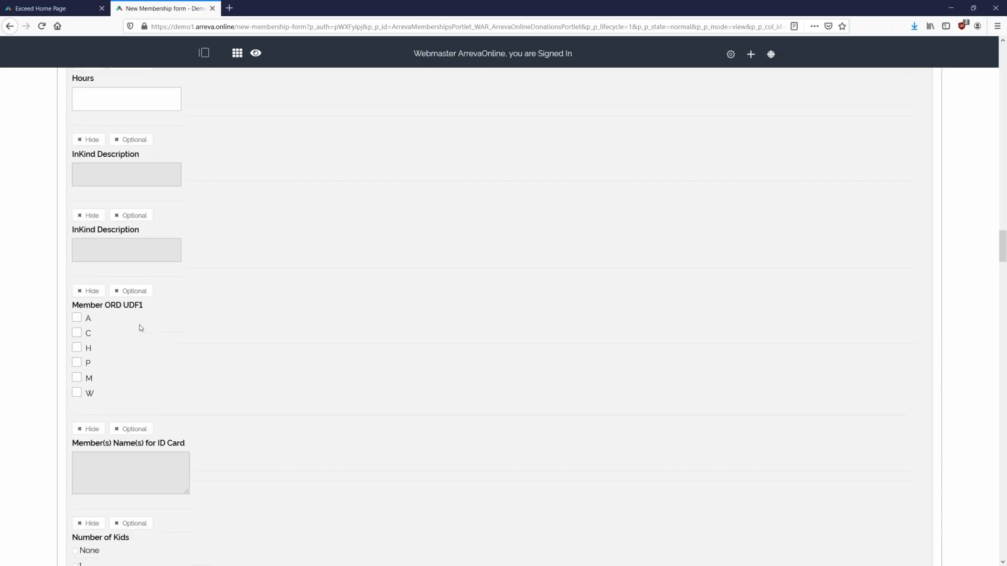
left_click(90, 231)
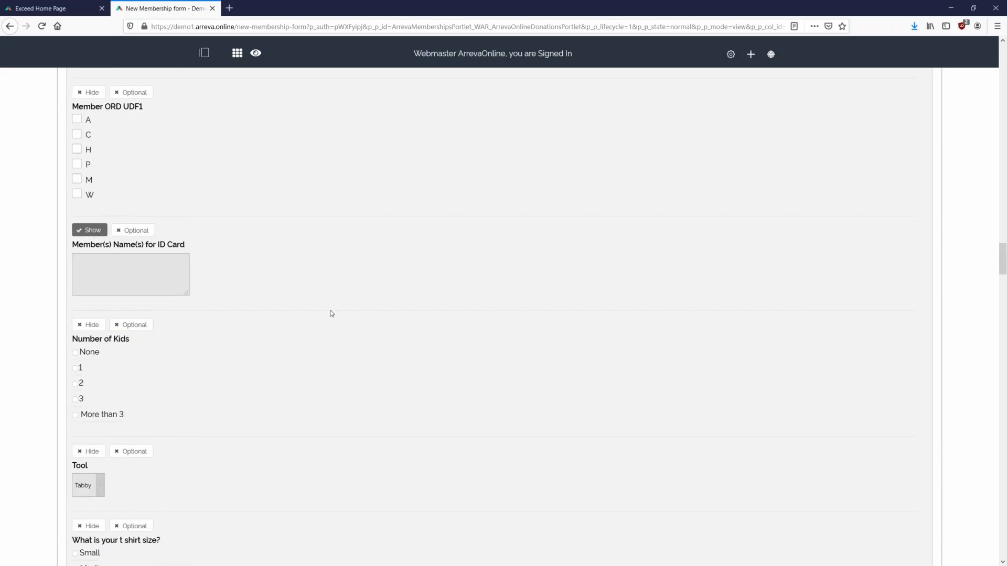
scroll(338, 321, "up", 1)
scroll(340, 323, "up", 2)
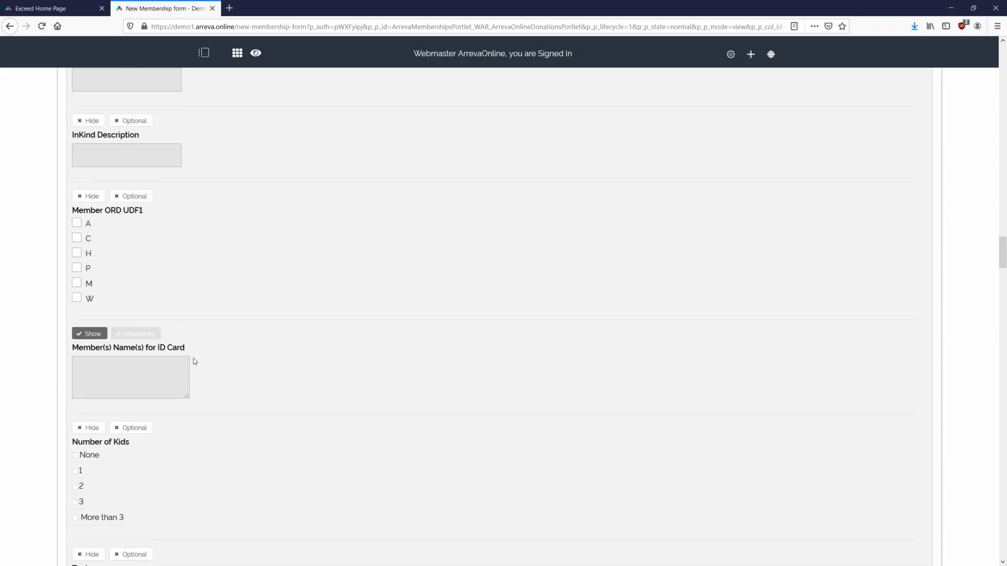
left_click(135, 334)
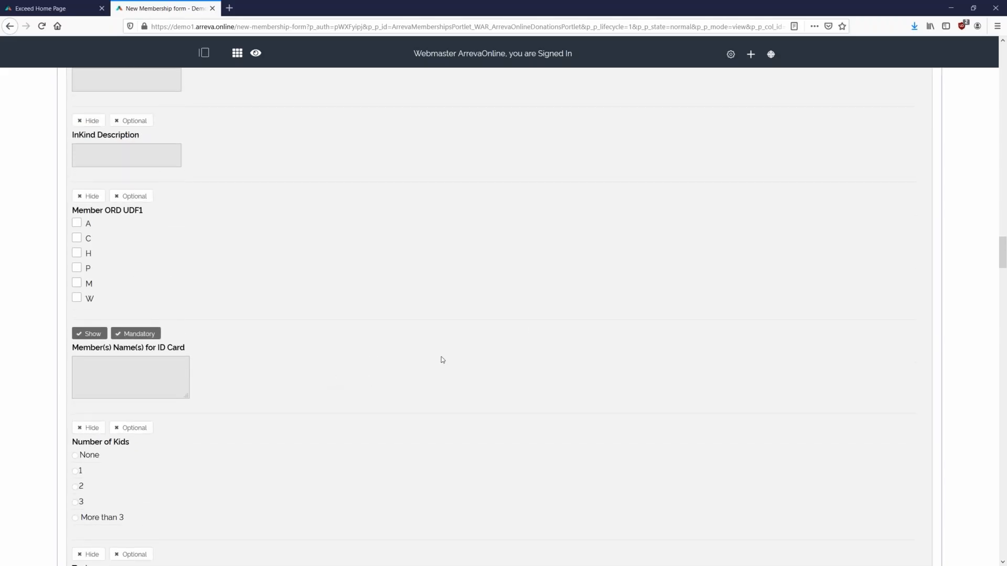
- Hide the Personal or On Behalf of An Organization field in the About You section, and set it back to show
scroll(573, 333, "down", 1)
scroll(572, 338, "down", 15)
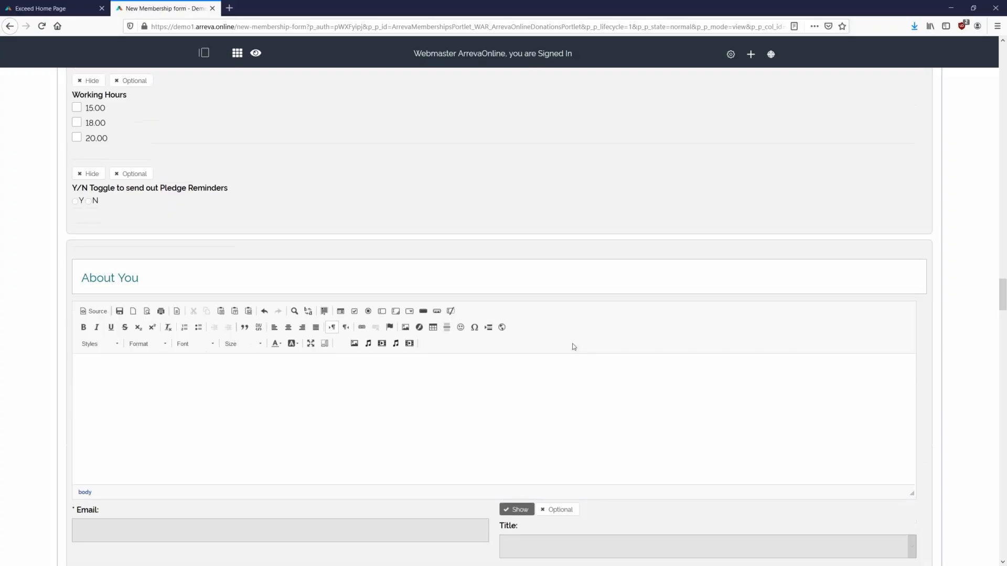
scroll(579, 371, "down", 5)
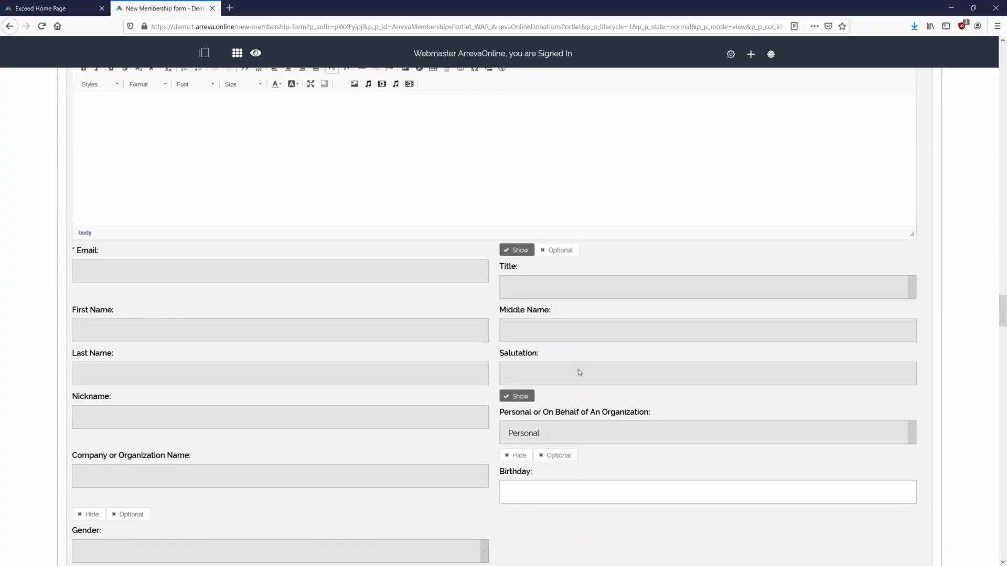
scroll(558, 270, "down", 1)
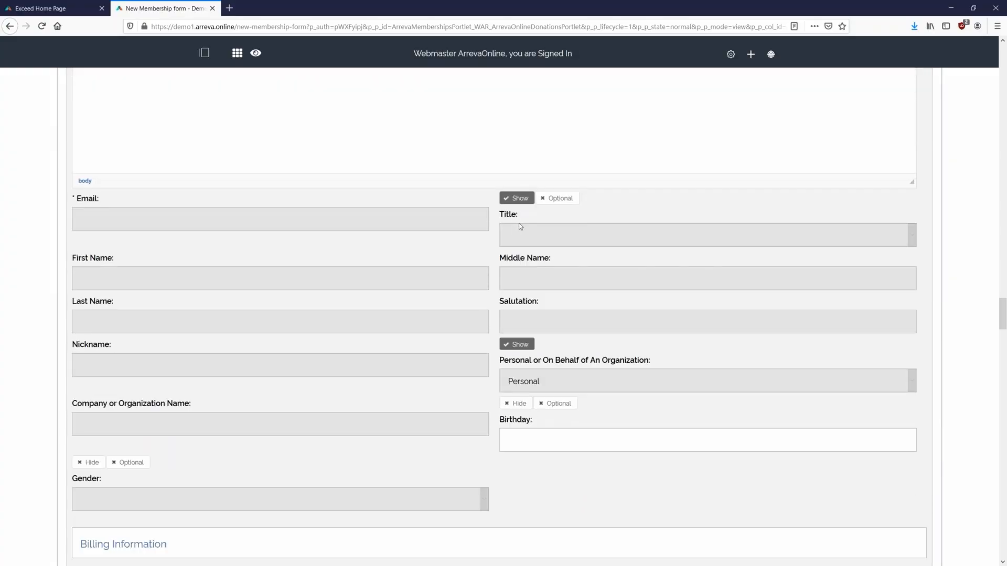
scroll(525, 247, "down", 2)
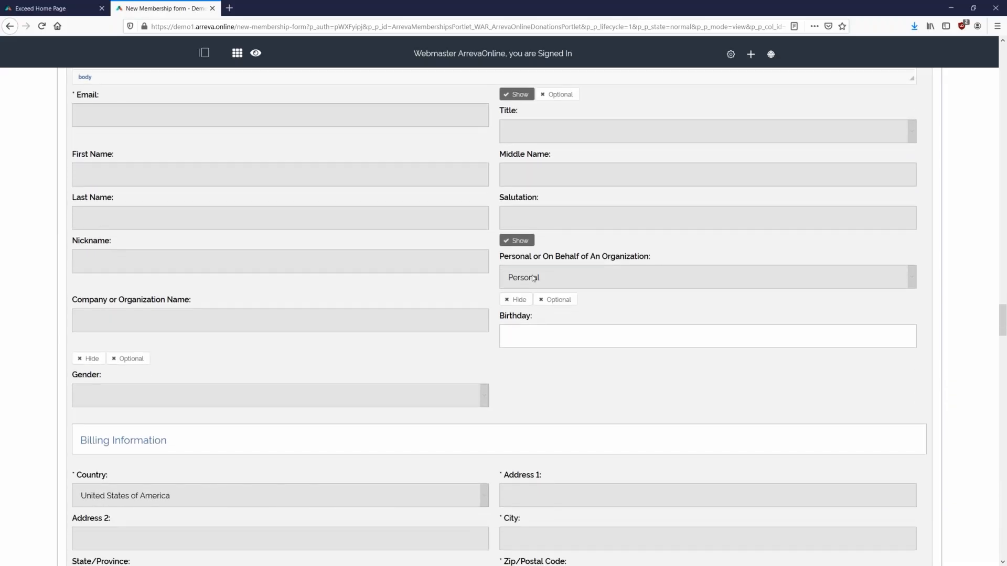
left_click(516, 240)
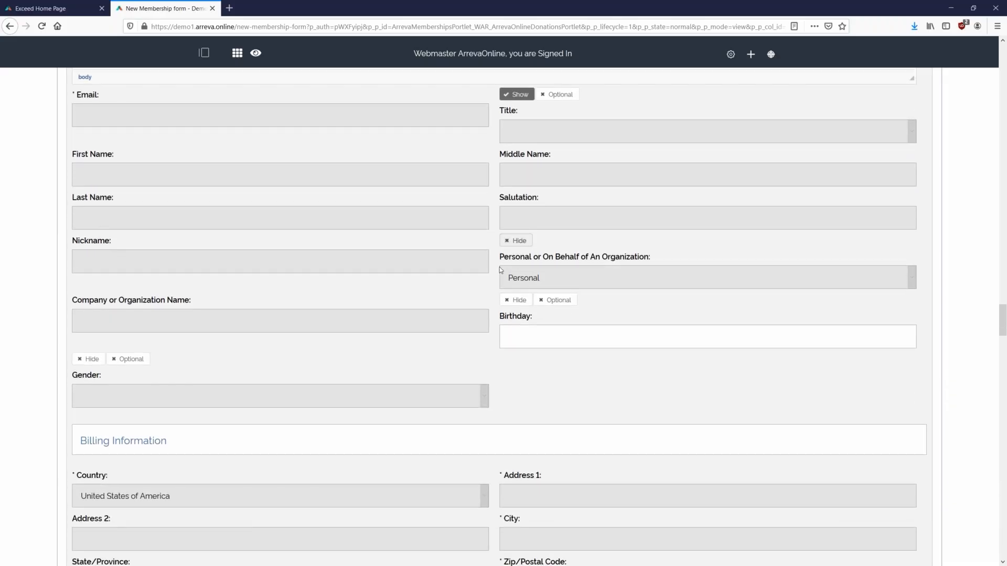
left_click(517, 242)
- Set the Birthday and Gender fields in the About You section to show as optional fields
scroll(524, 305, "down", 1)
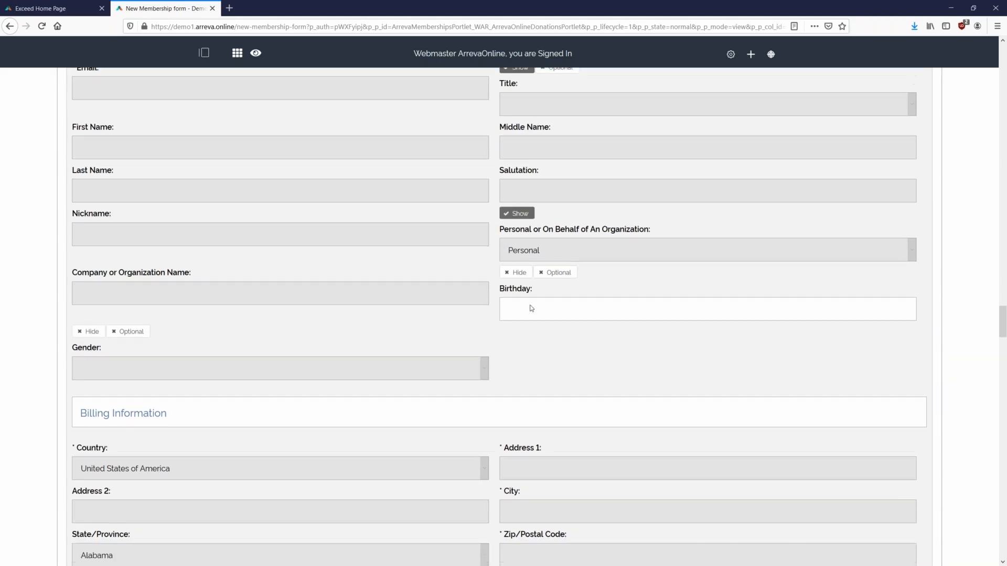
left_click(517, 247)
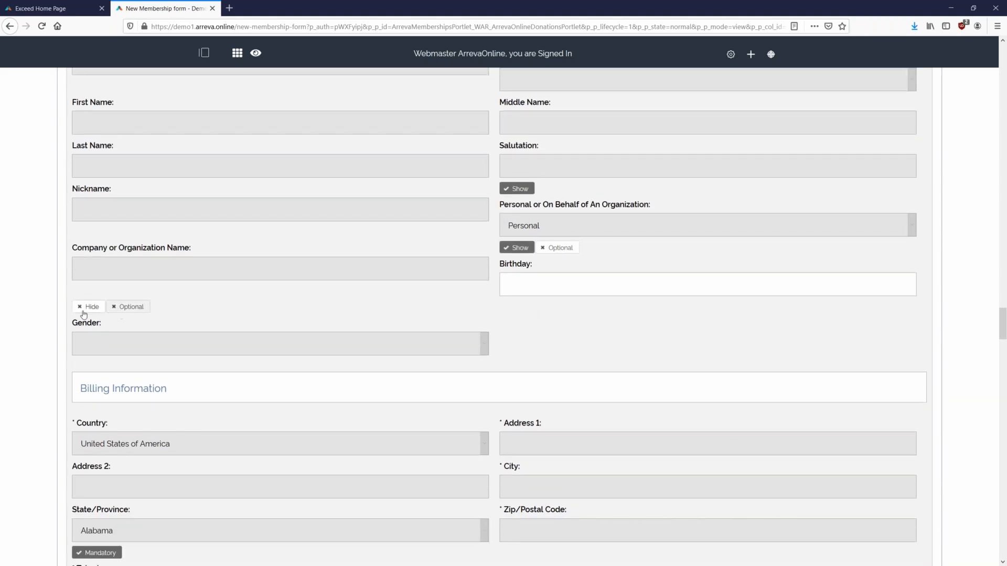
left_click(106, 307)
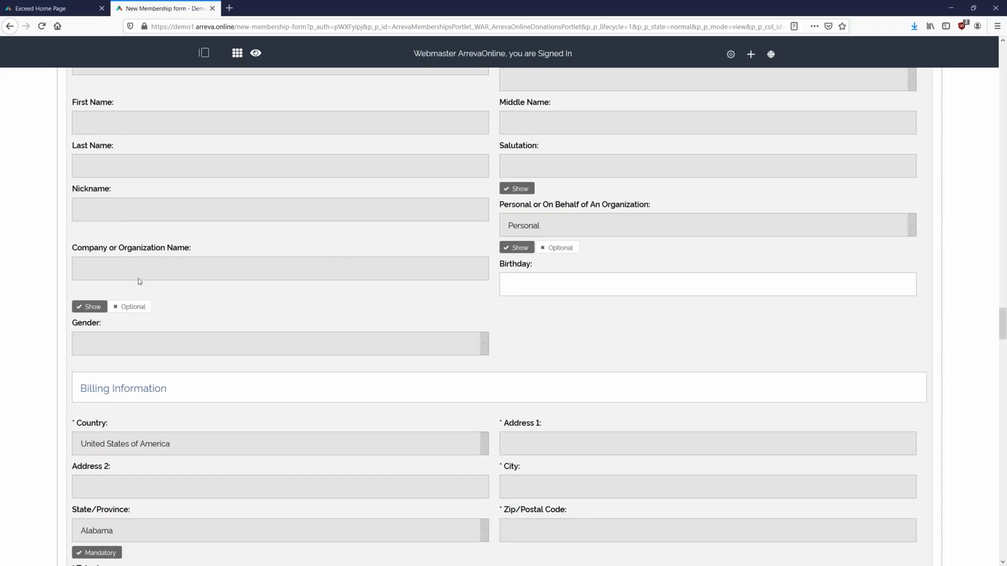
- Enable eCheck as an additional payment method in the Your Payment section
scroll(549, 367, "down", 2)
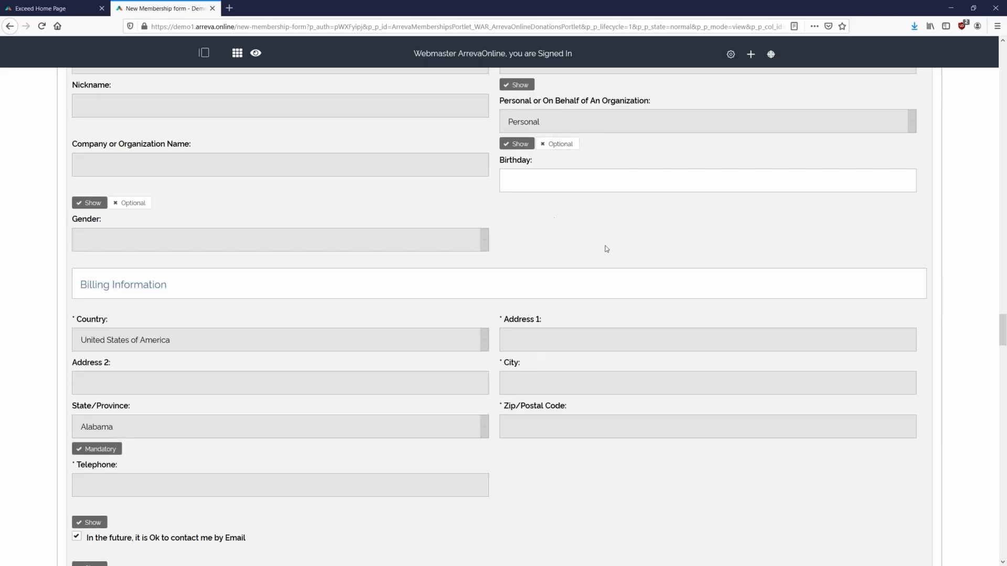
scroll(607, 248, "down", 6)
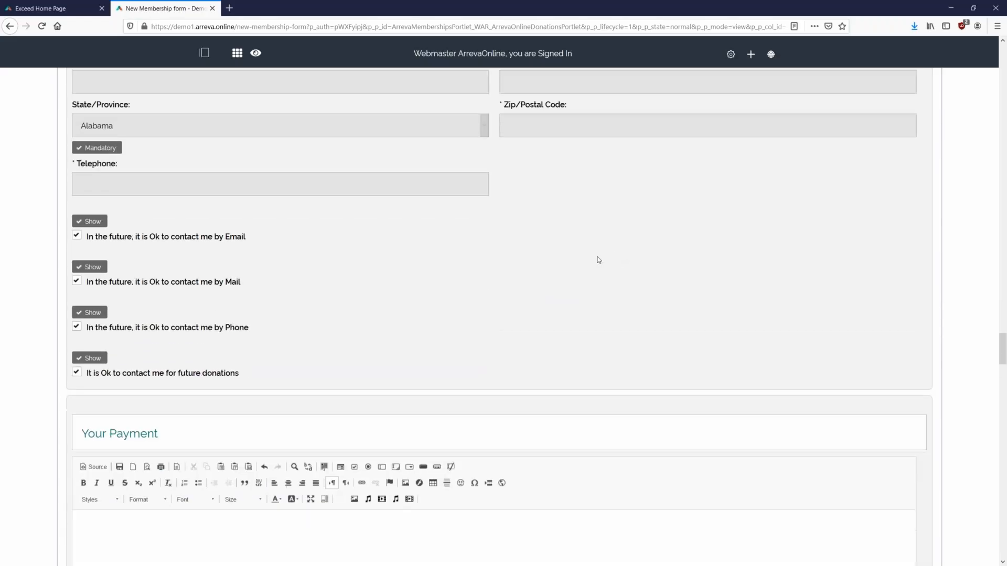
scroll(540, 246, "down", 7)
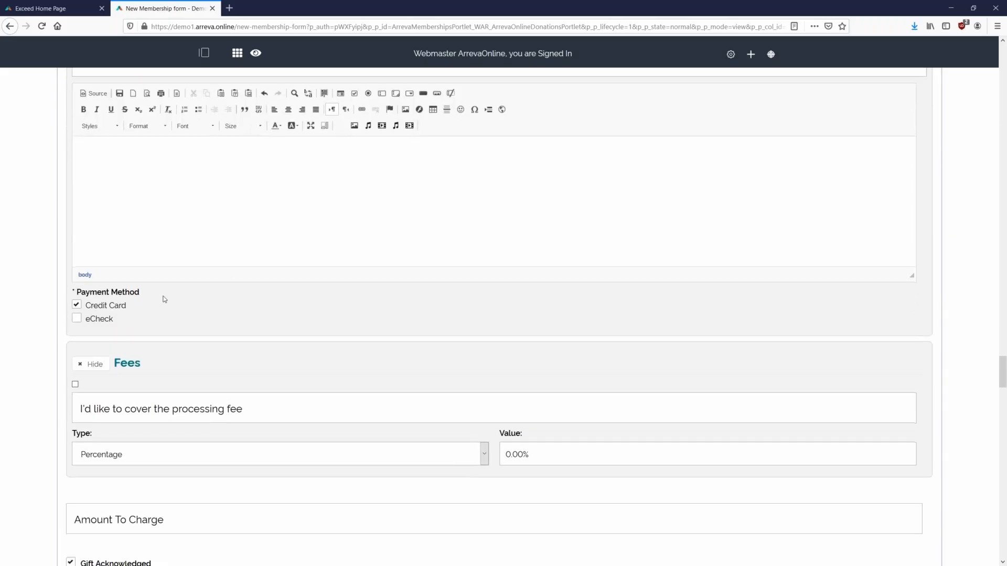
left_click(98, 322)
scroll(389, 263, "down", 1)
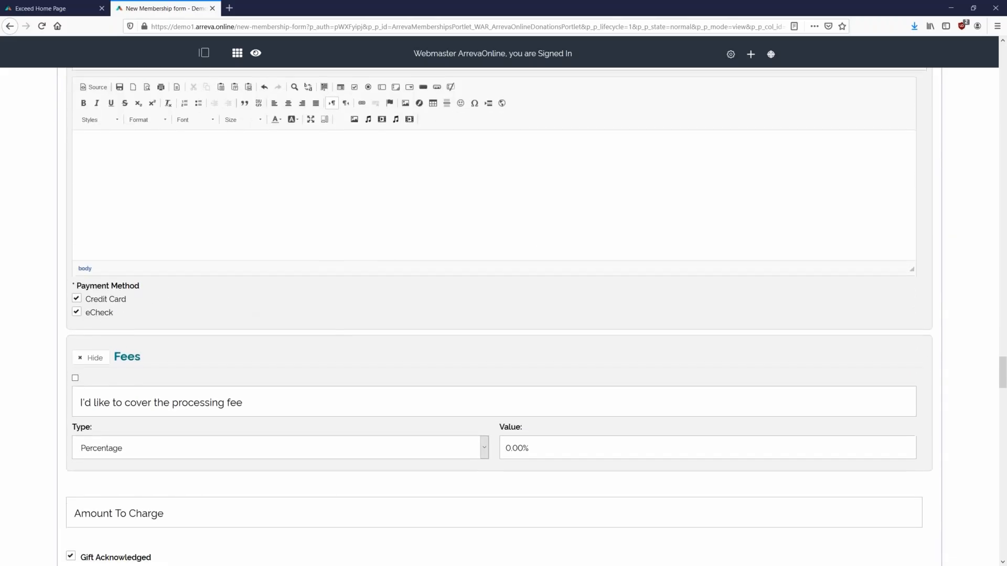
- Show the Fees section with its "I'd like to cover the processing fee" checkbox cleared and the percentage value set to 4.00%
scroll(108, 276, "down", 2)
left_click(94, 261)
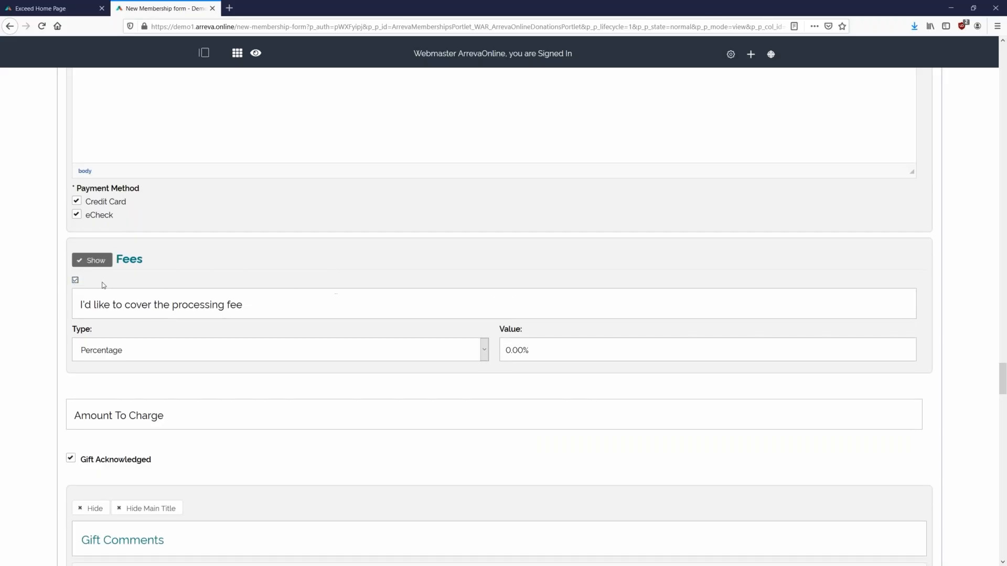
left_click(75, 280)
left_click_drag(505, 350, 526, 349)
type("44.00")
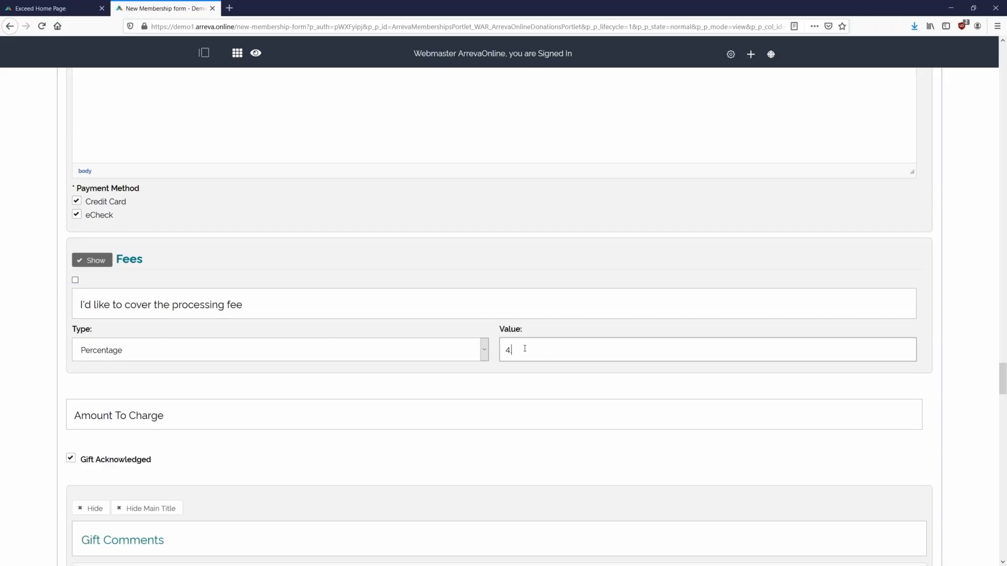
left_click(944, 326)
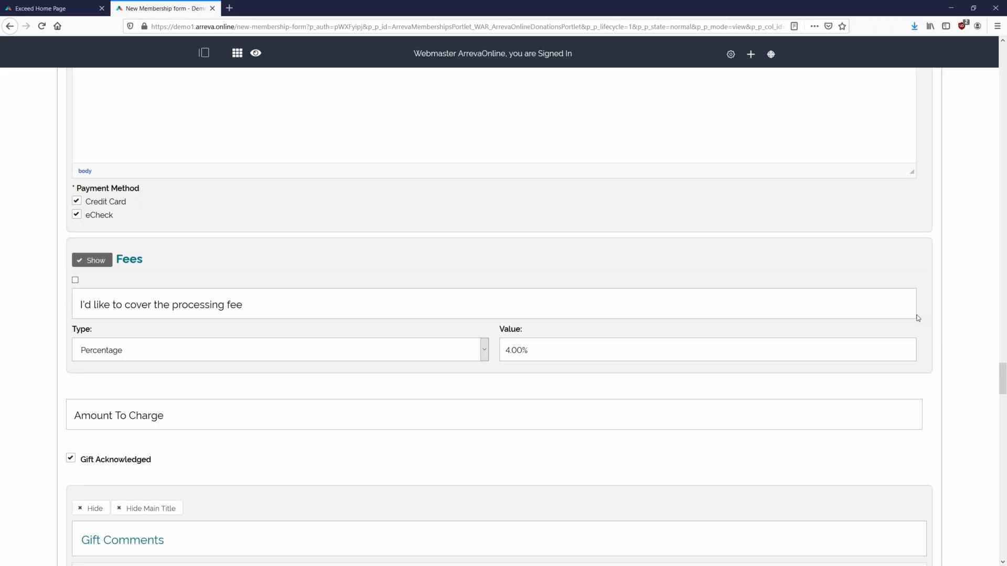
scroll(449, 285, "down", 2)
scroll(250, 279, "down", 2)
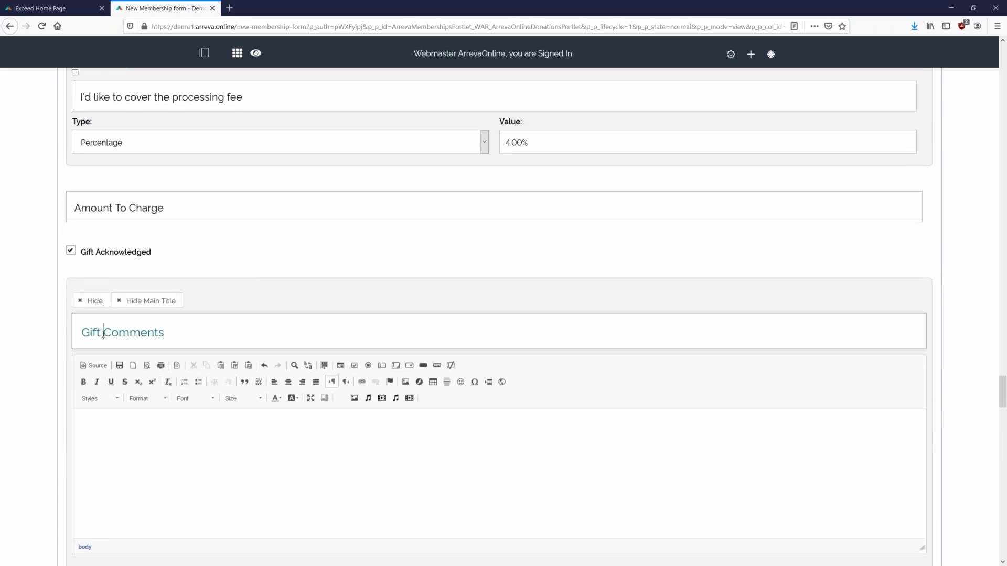
double_click(106, 338)
scroll(55, 307, "down", 1)
left_click(36, 272)
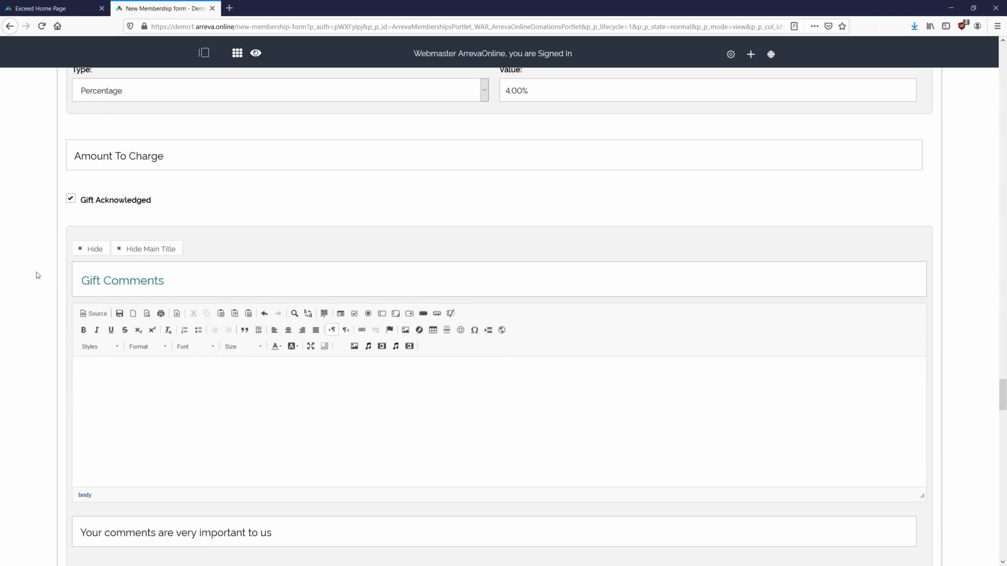
- Set the Mailing Preferences section to show and retitle it "Mailing Lists"
scroll(32, 270, "down", 3)
scroll(30, 278, "down", 1)
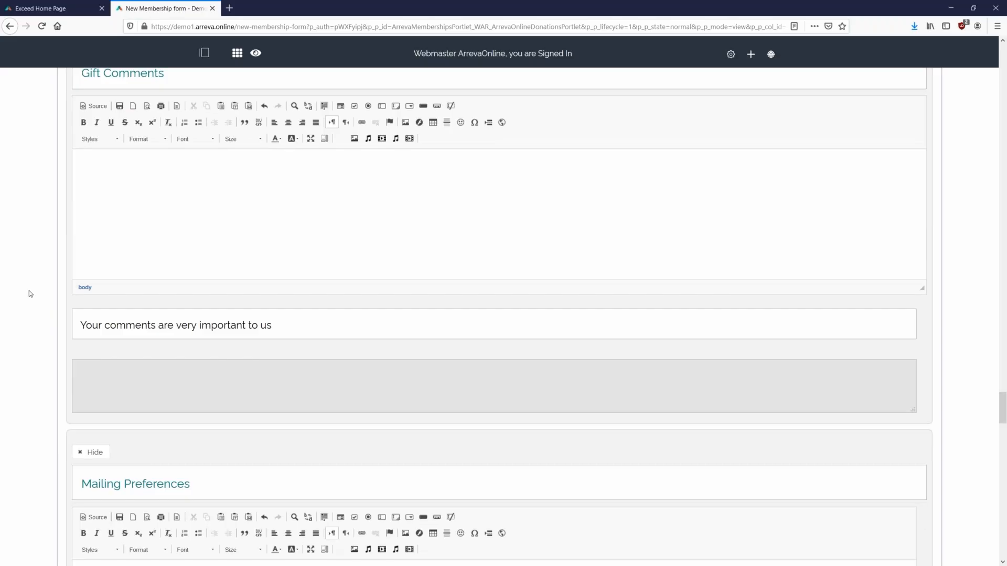
scroll(30, 293, "down", 6)
left_click(92, 140)
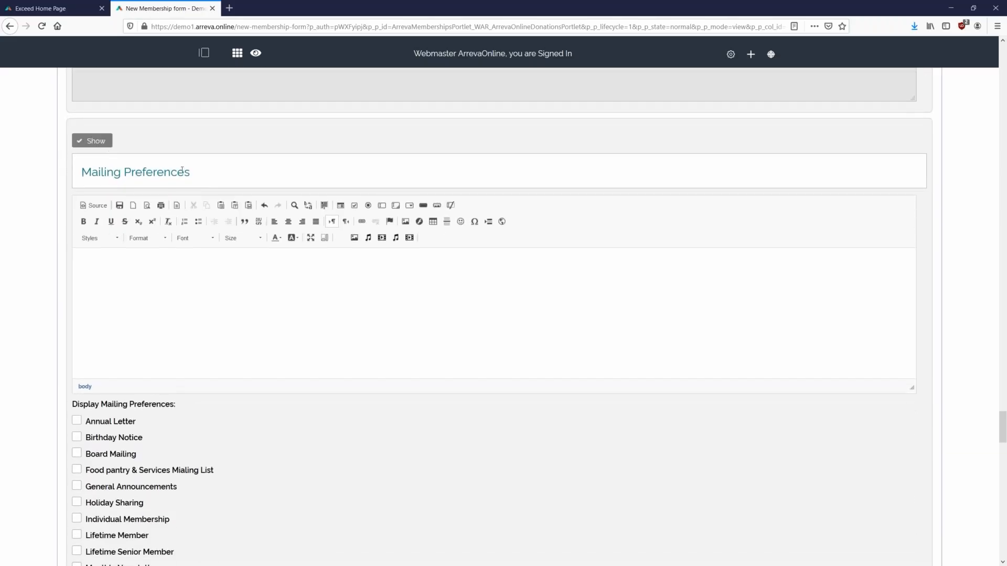
left_click_drag(190, 172, 124, 173)
type("Lists")
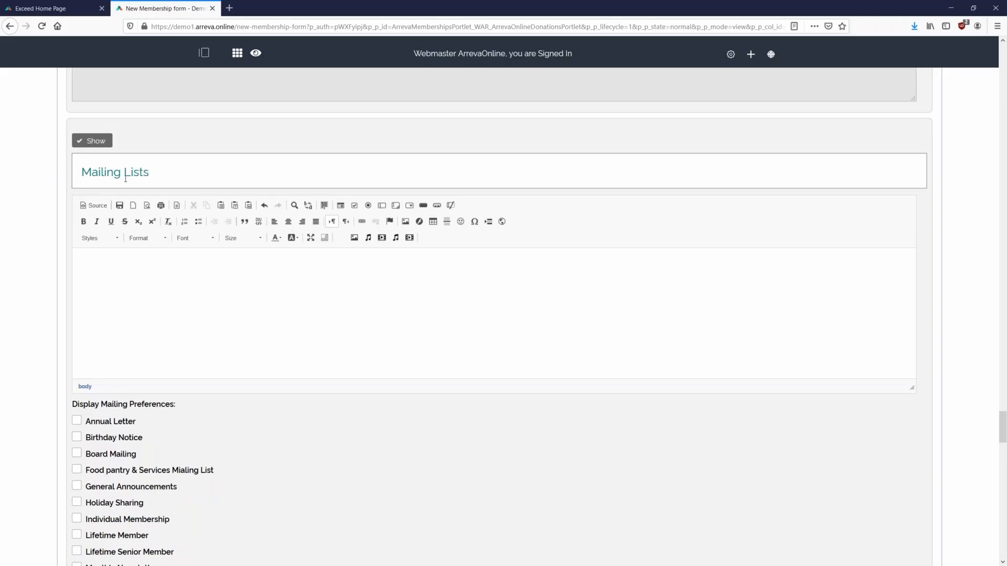
- Select Summer Letter, Winter Letter, Quarterly Volunteer Letter and General Announcements as the mailing preferences to display
scroll(38, 223, "down", 4)
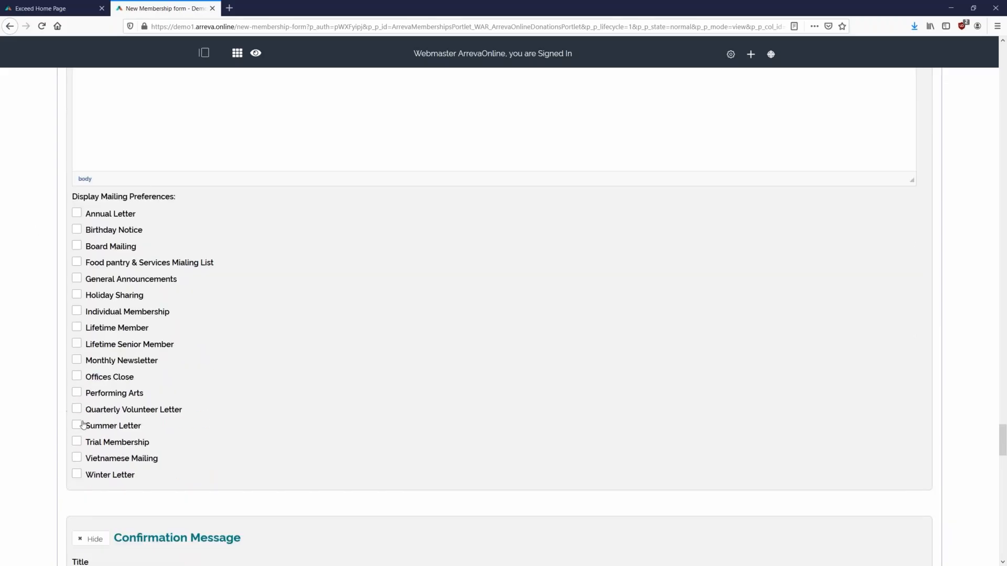
left_click(77, 425)
left_click(77, 475)
left_click(77, 409)
scroll(385, 374, "up", 3)
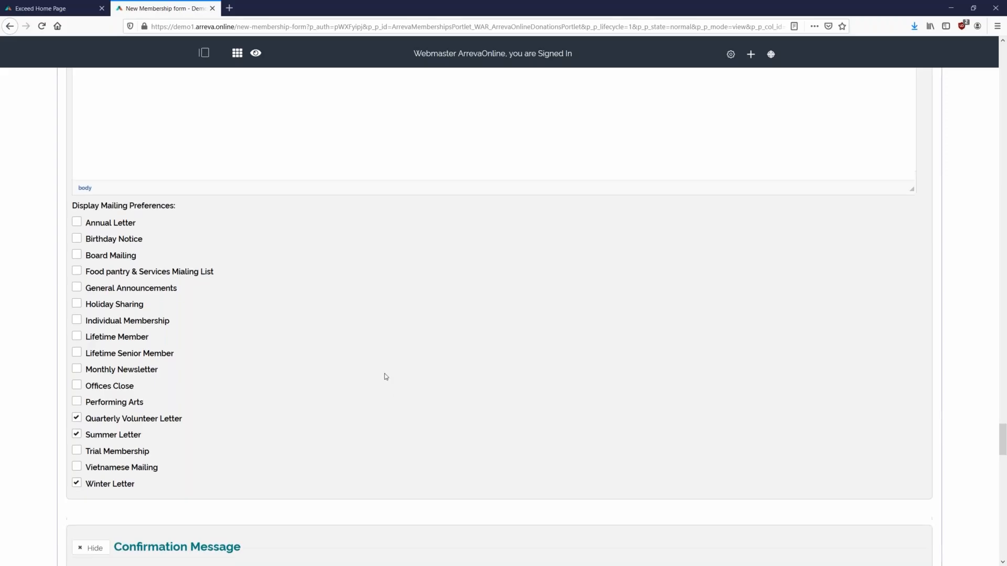
left_click(141, 438)
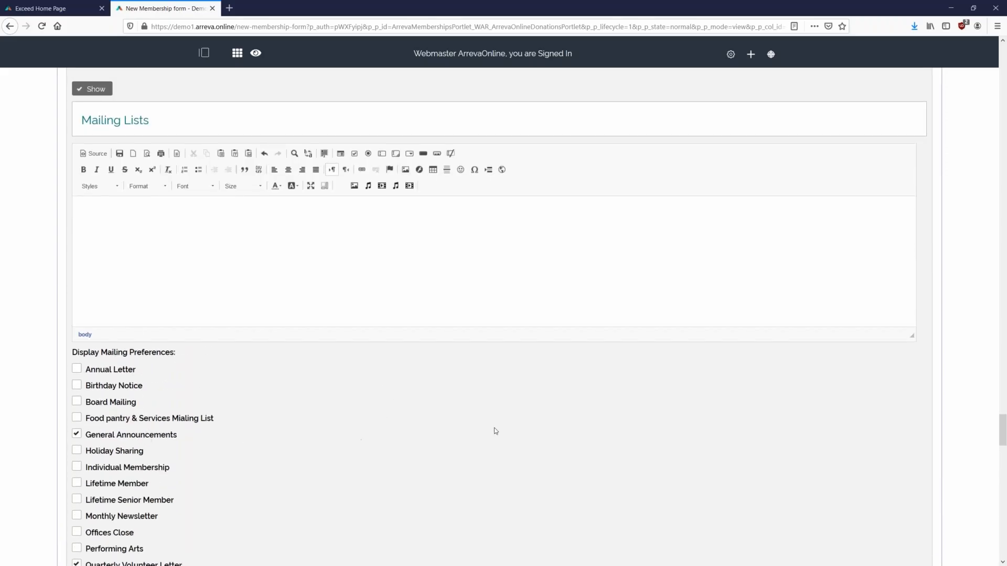
- Set the Confirmation Message section of the membership form to show
scroll(493, 432, "down", 3)
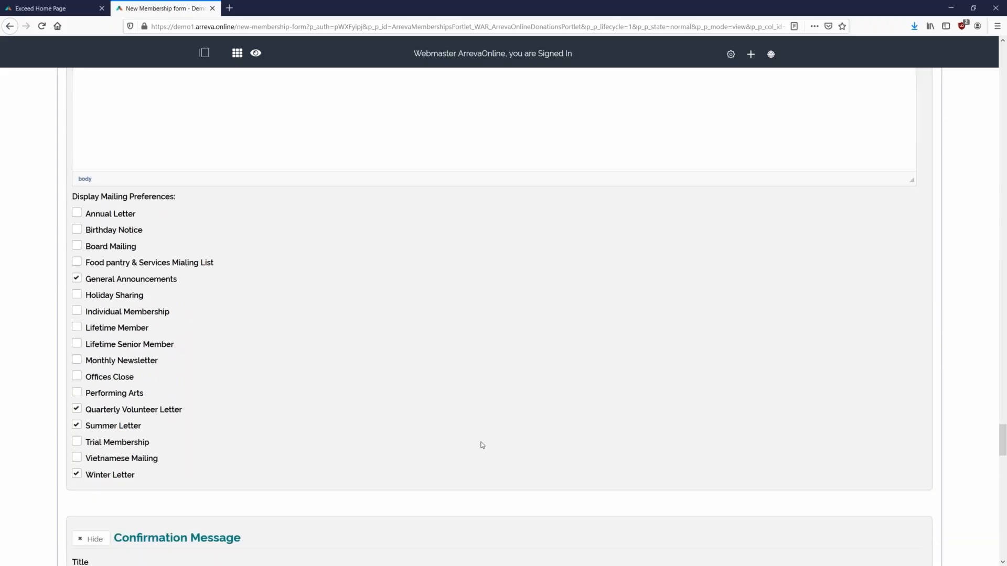
scroll(623, 427, "down", 6)
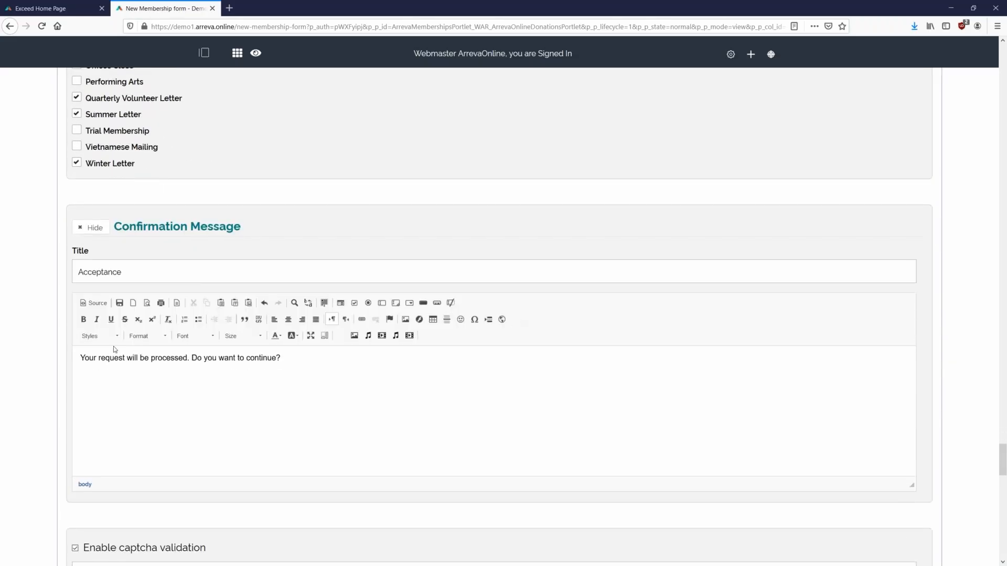
left_click(92, 227)
scroll(510, 396, "down", 3)
scroll(466, 361, "up", 2)
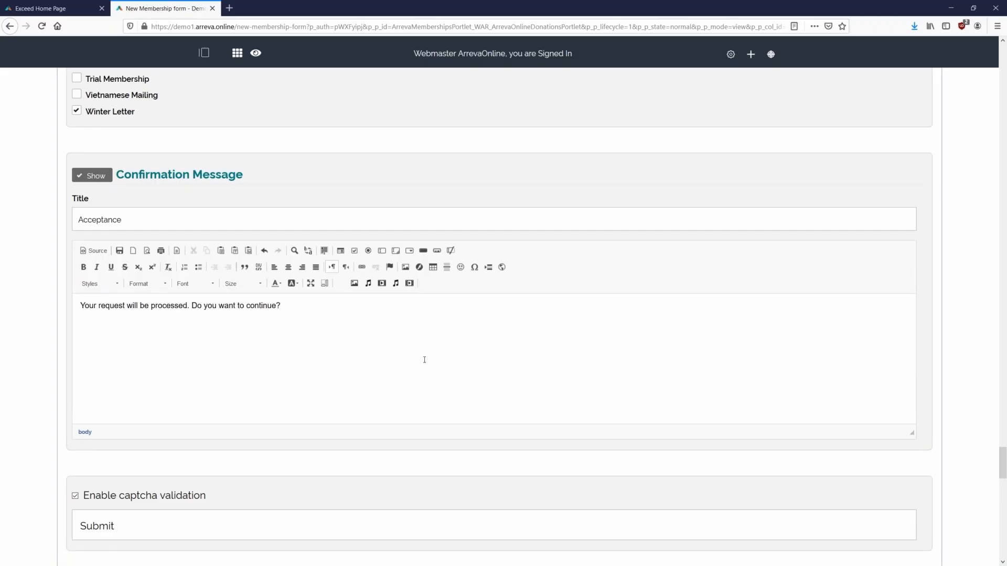
- Save the new membership form's settings and review the saved membership levels on the form
scroll(704, 301, "down", 3)
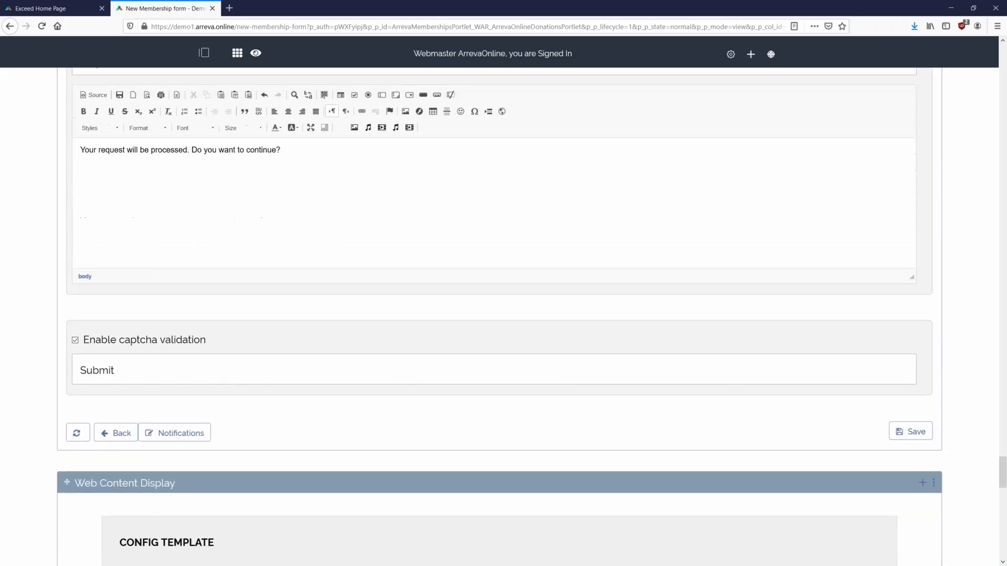
left_click(912, 435)
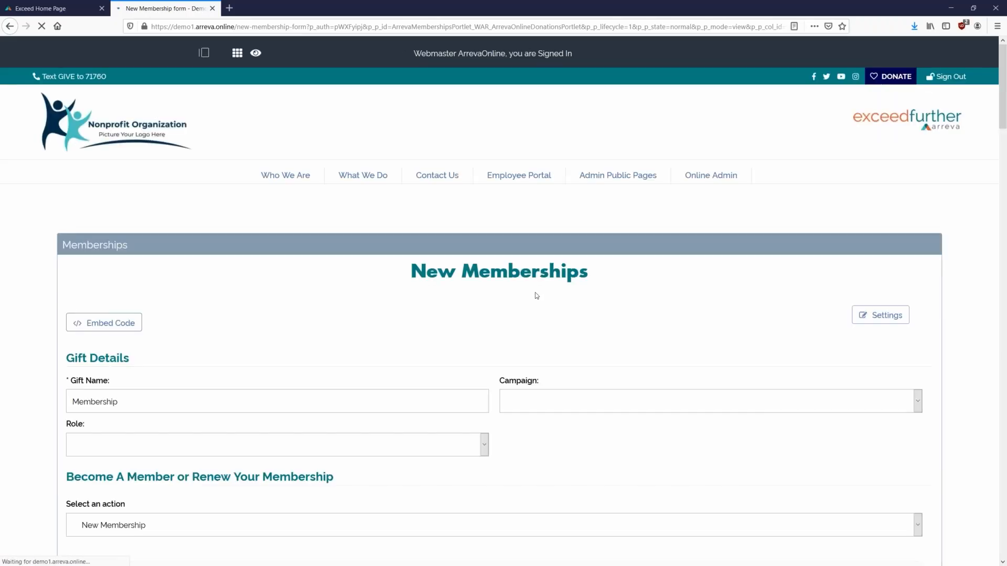
scroll(398, 236, "down", 6)
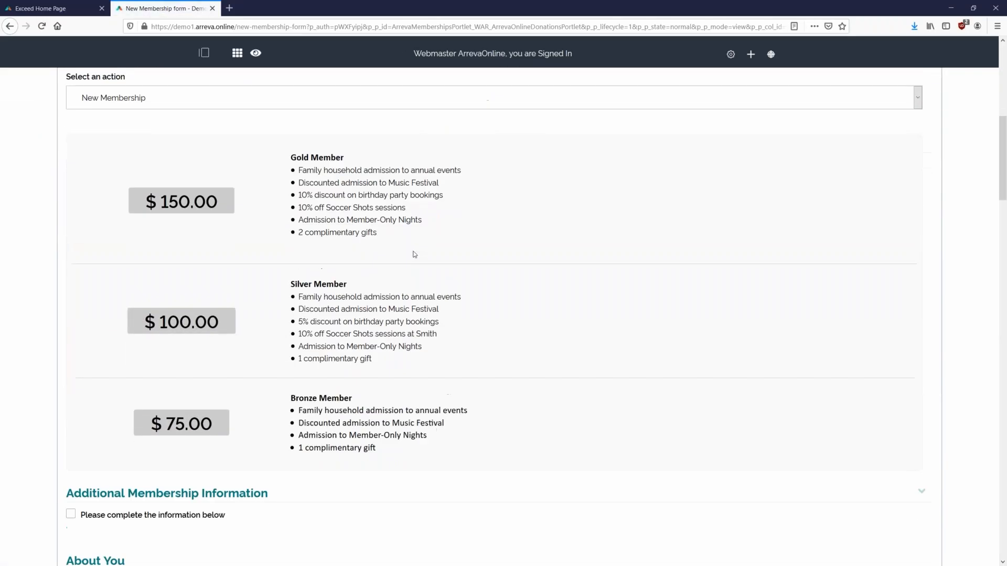
scroll(427, 275, "up", 4)
scroll(429, 275, "up", 4)
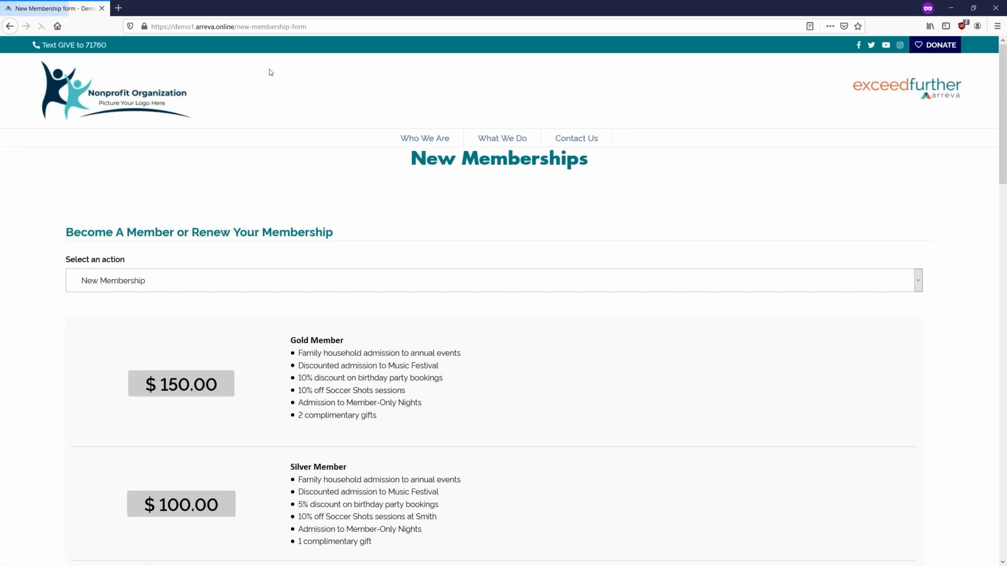
- On the public membership form, switch the action to Existing Membership and back to New Membership
scroll(613, 205, "down", 2)
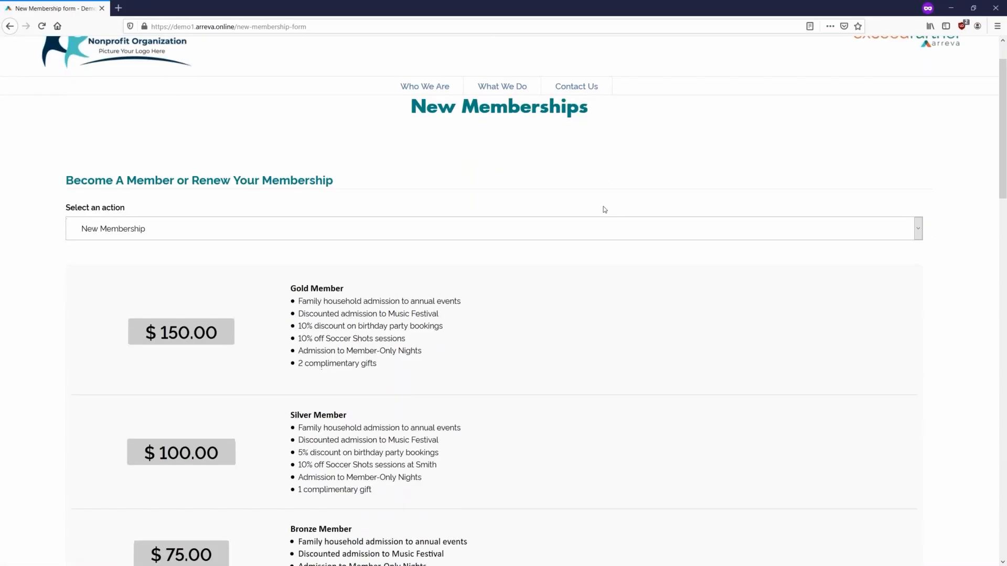
scroll(604, 210, "down", 2)
left_click(438, 185)
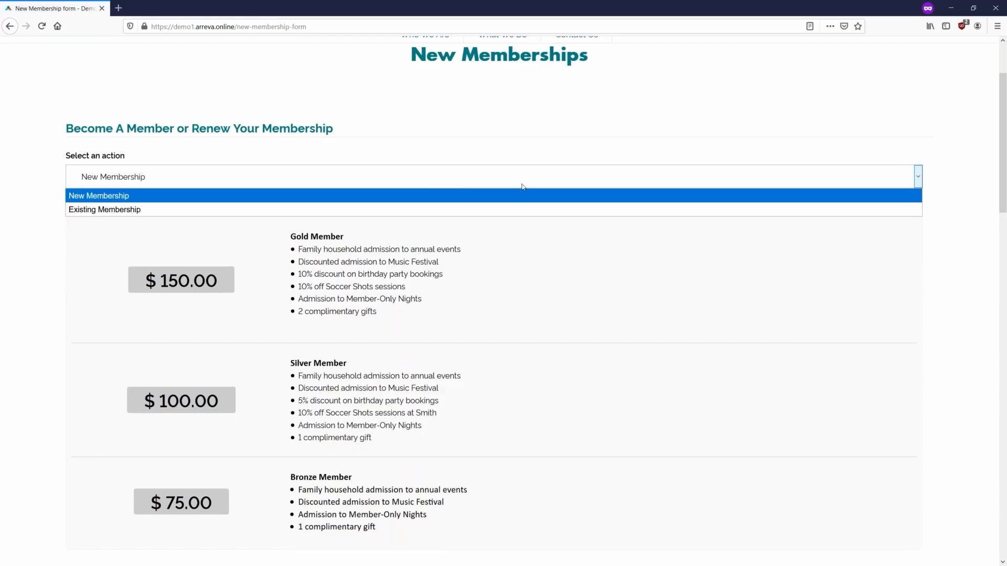
left_click(277, 210)
left_click(247, 177)
left_click(273, 198)
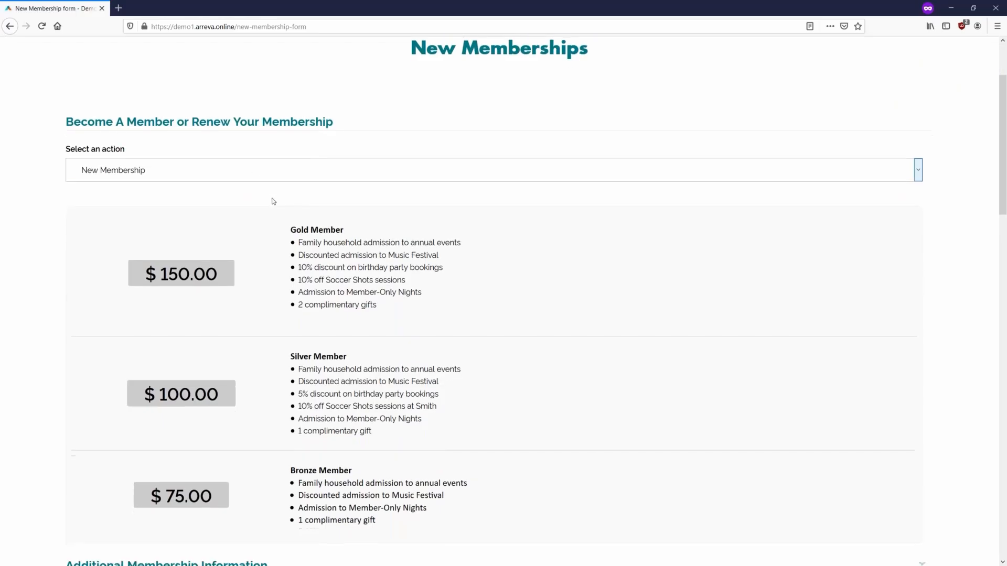
- Try the $150.00 Gold Member level on the public form, and settle on the $75.00 Bronze Member level
scroll(272, 201, "down", 2)
left_click(181, 227)
scroll(543, 251, "down", 2)
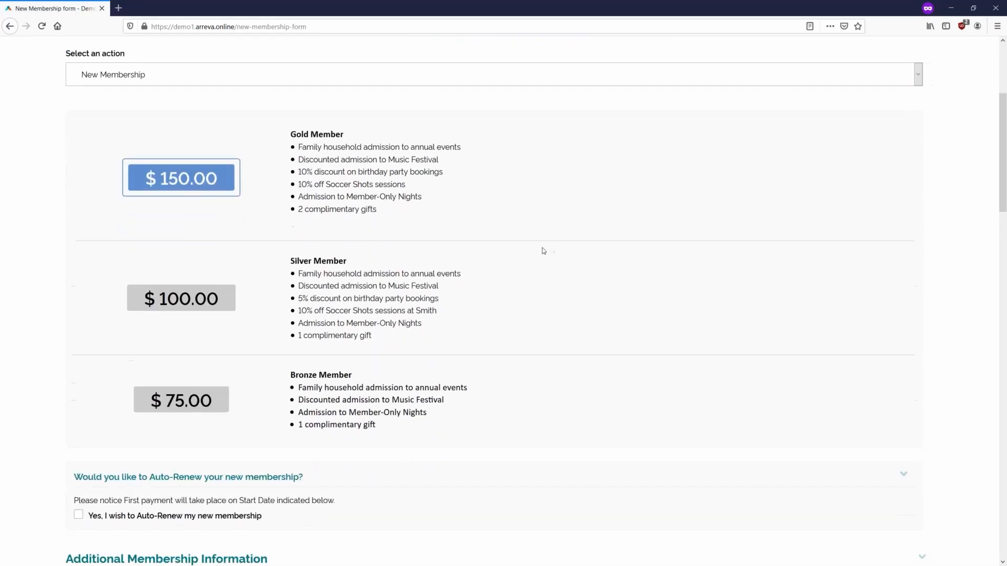
scroll(544, 250, "down", 2)
key("Down")
key("Down")
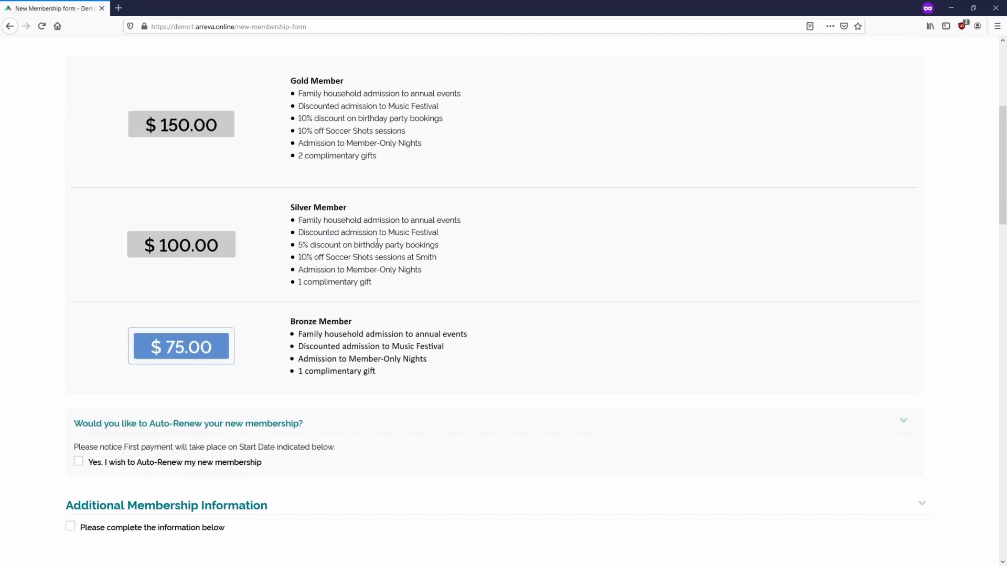
- Preview the Additional Membership Information and Auto-Renew fields by enabling each option and clearing it again
scroll(499, 254, "down", 4)
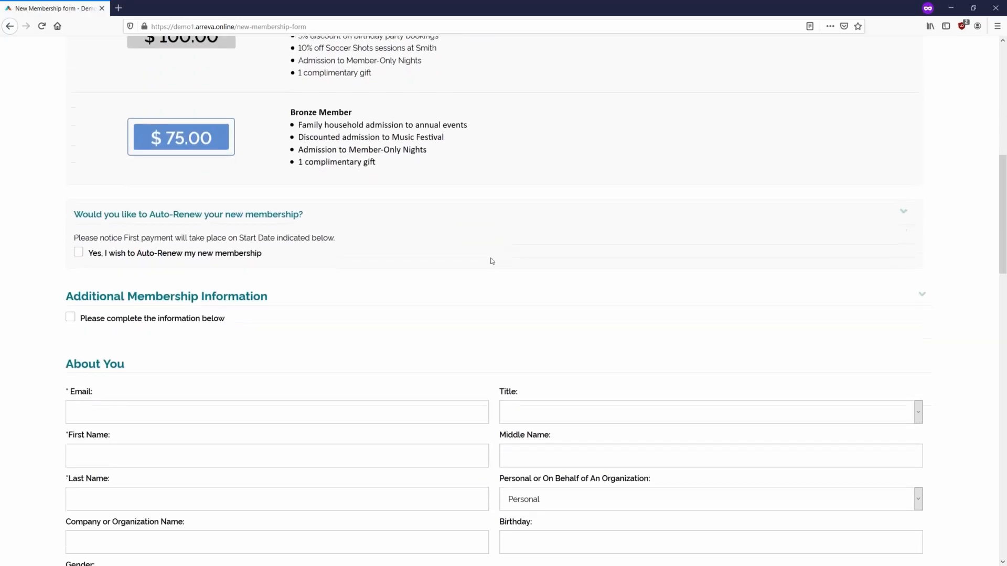
scroll(492, 260, "down", 1)
left_click(71, 267)
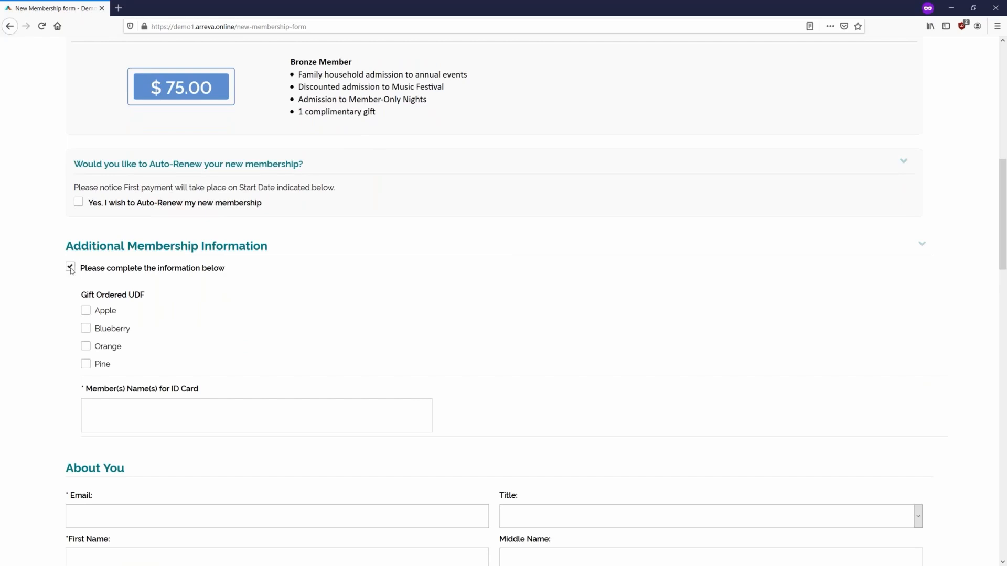
left_click(71, 267)
left_click(79, 203)
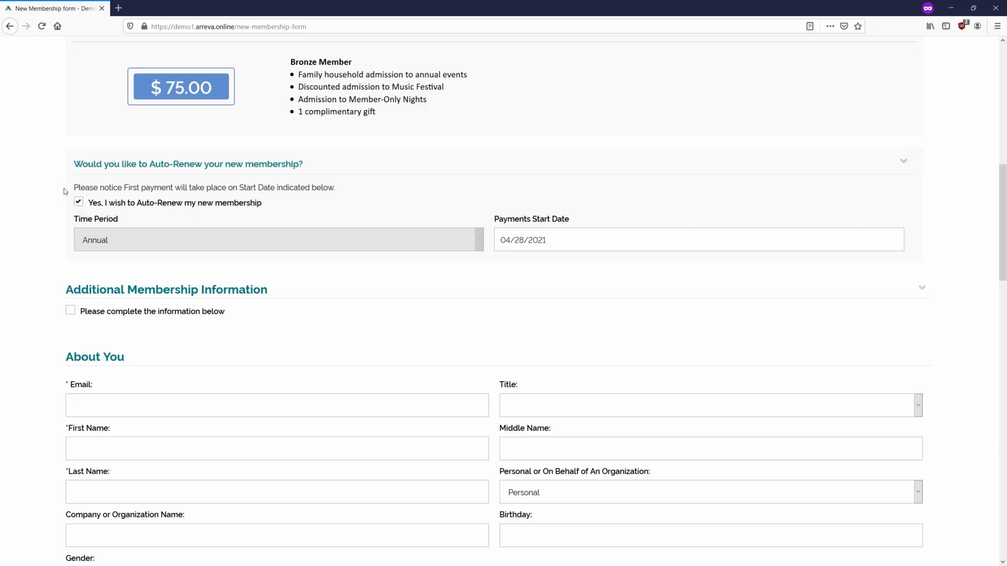
left_click(79, 202)
- Enable Additional Membership Information, choose Apple as the gift ordered, and enter the member's name for the ID card
scroll(71, 206, "down", 3)
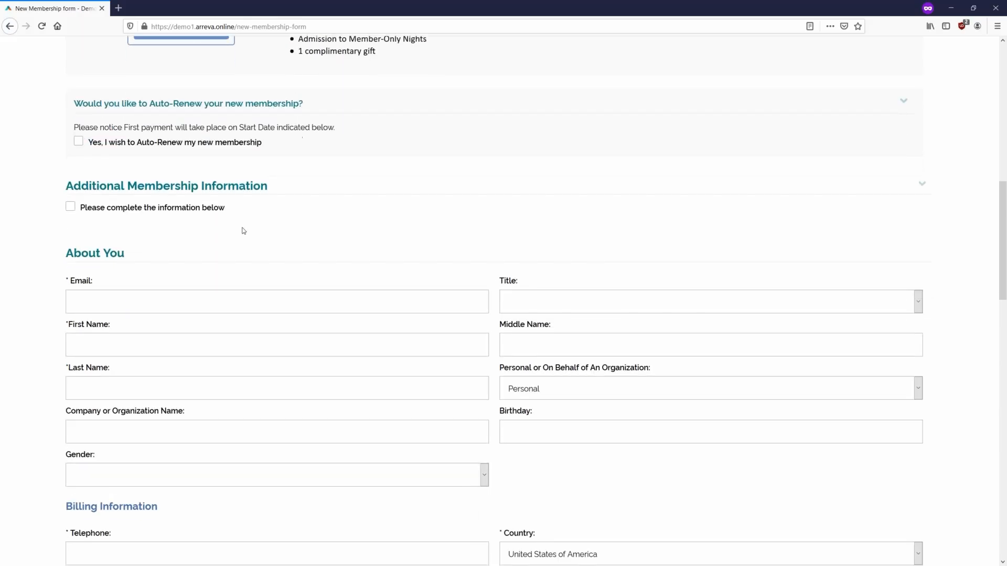
left_click(70, 206)
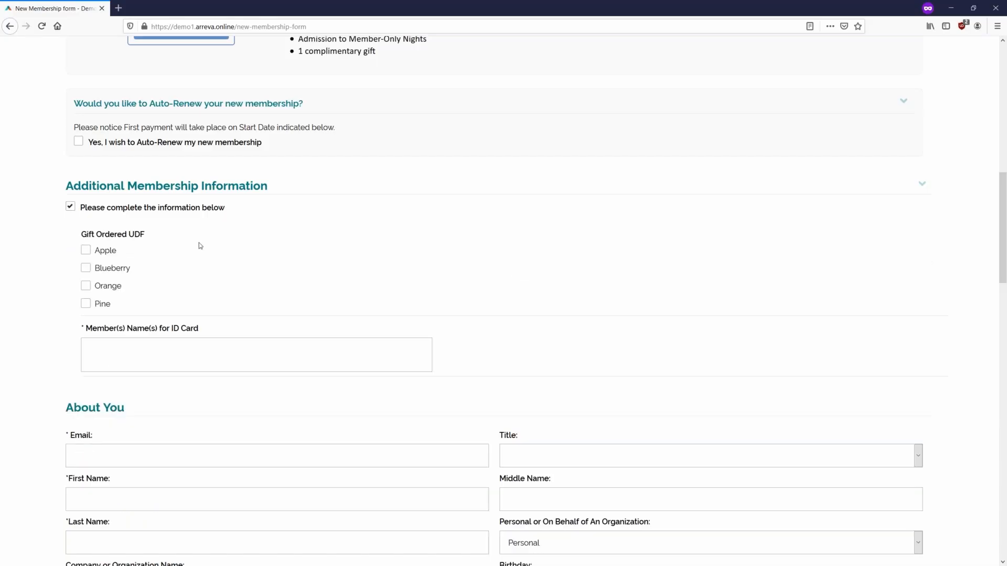
scroll(236, 243, "down", 3)
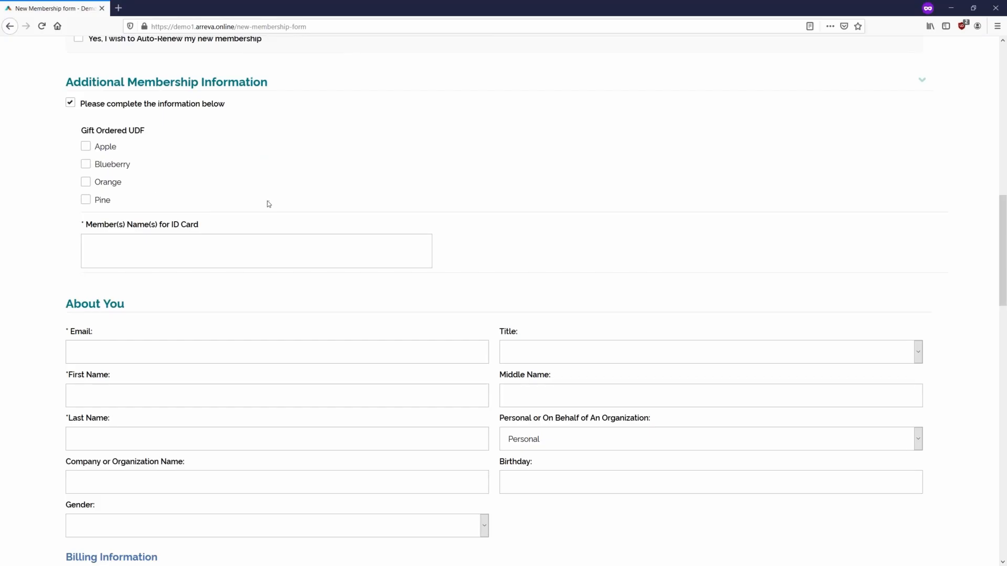
left_click(86, 146)
left_click(99, 244)
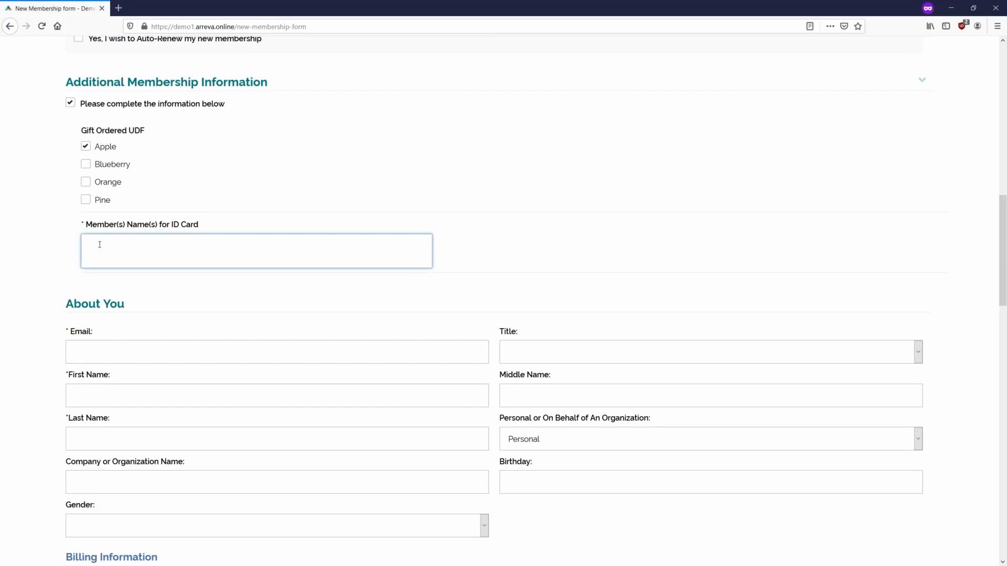
type("Manny")
left_click(365, 163)
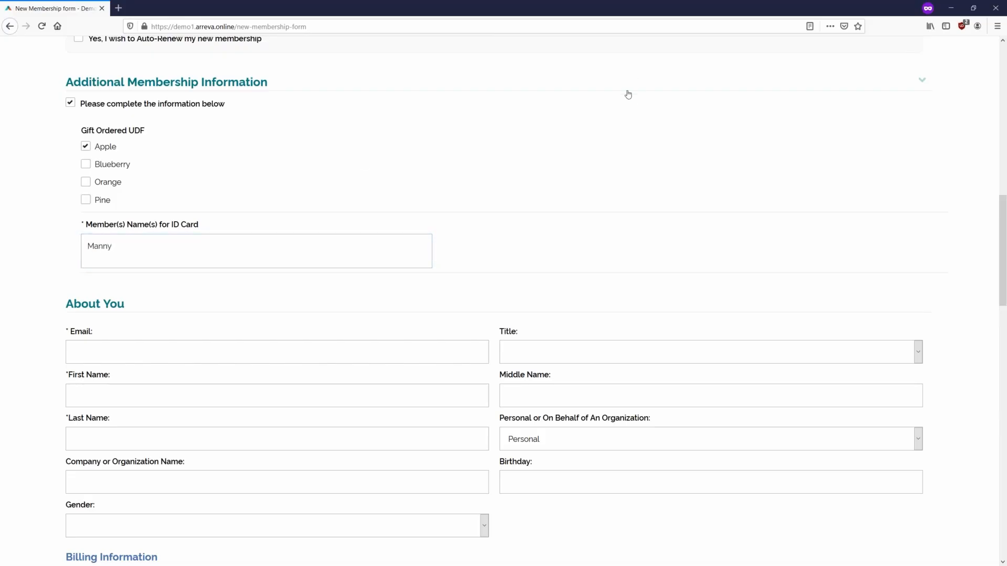
- Review the rest of the public form, submit it to preview the Acceptance message, and dismiss that message without continuing
scroll(652, 105, "down", 3)
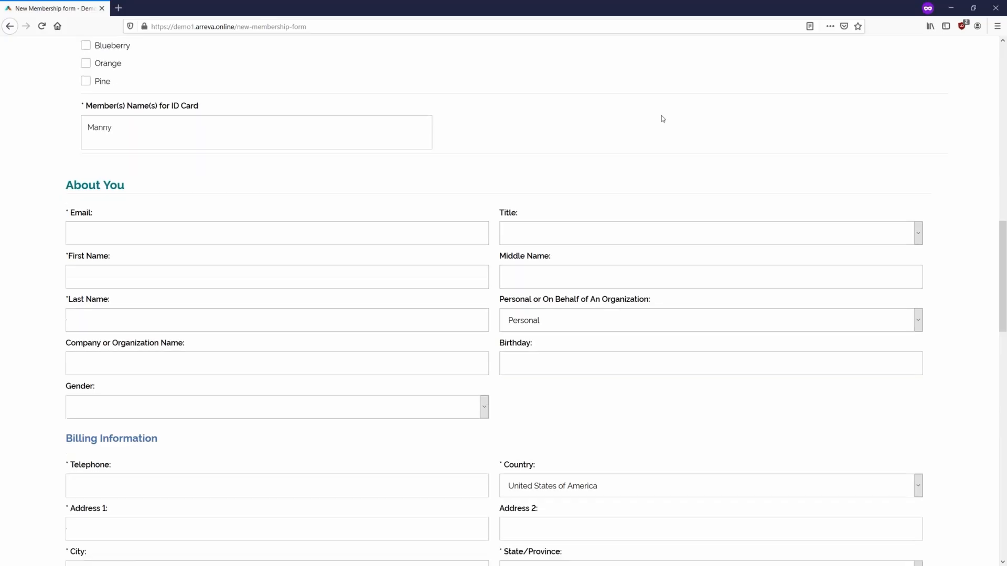
scroll(657, 146, "down", 3)
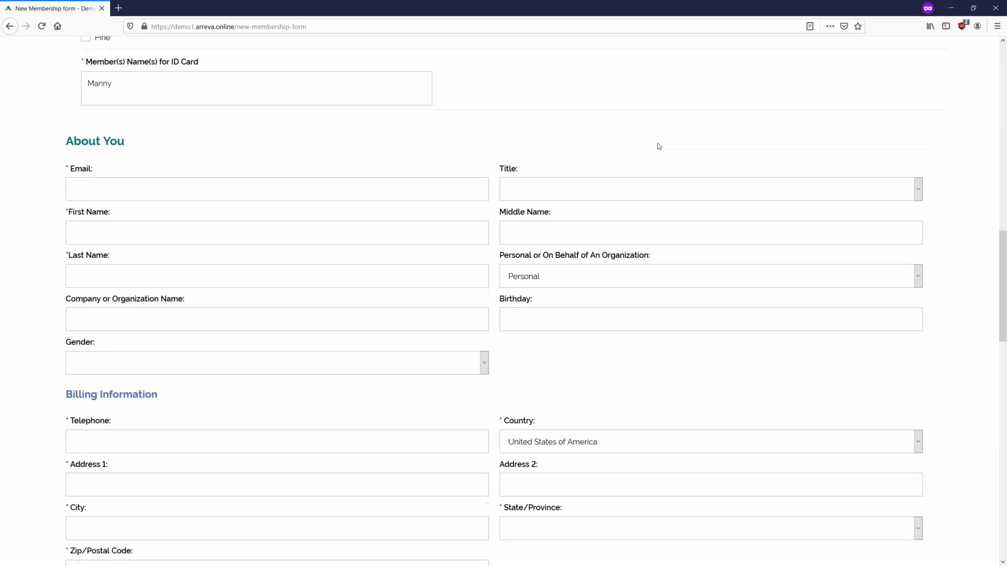
scroll(648, 168, "down", 5)
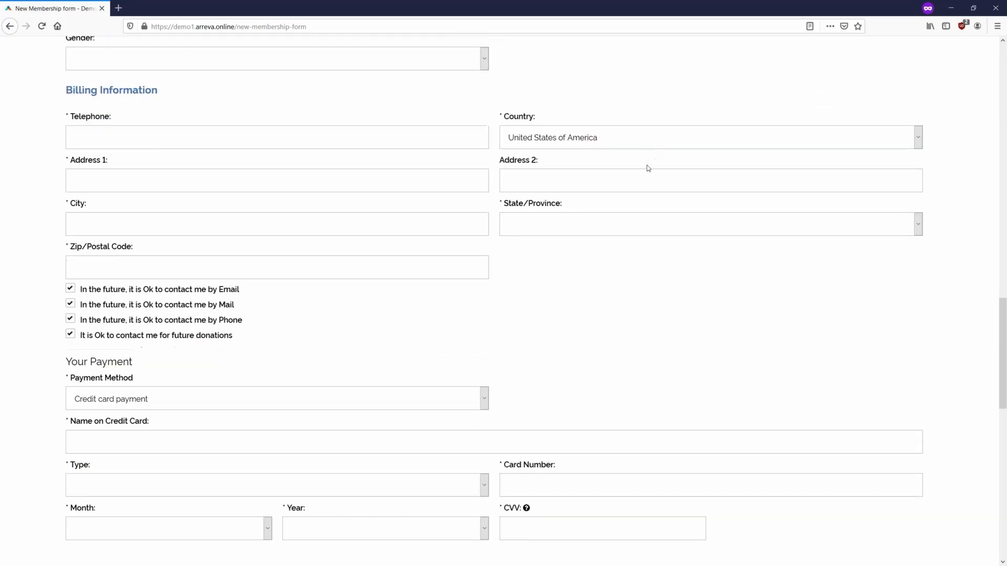
scroll(529, 235, "down", 3)
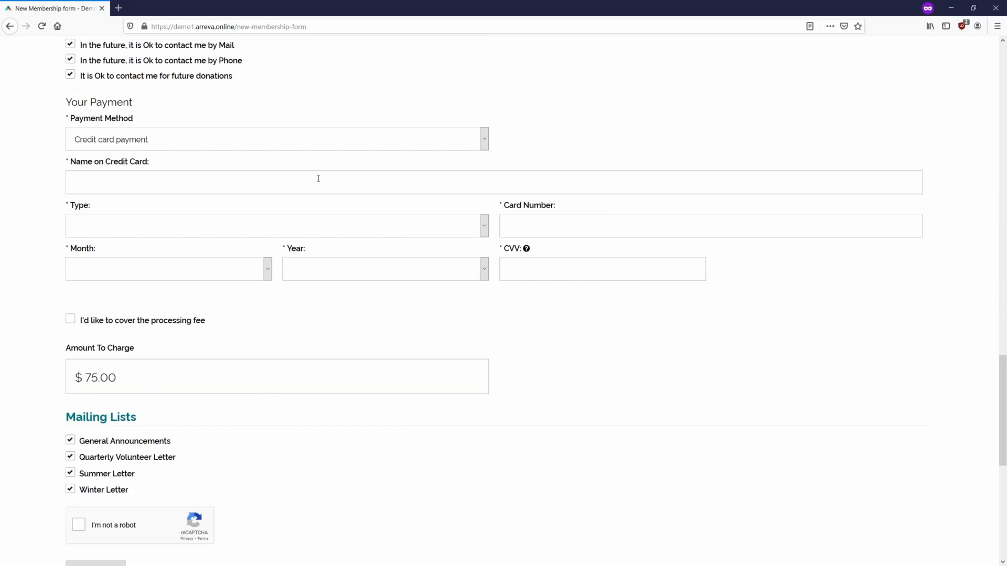
scroll(175, 389, "down", 2)
left_click(107, 470)
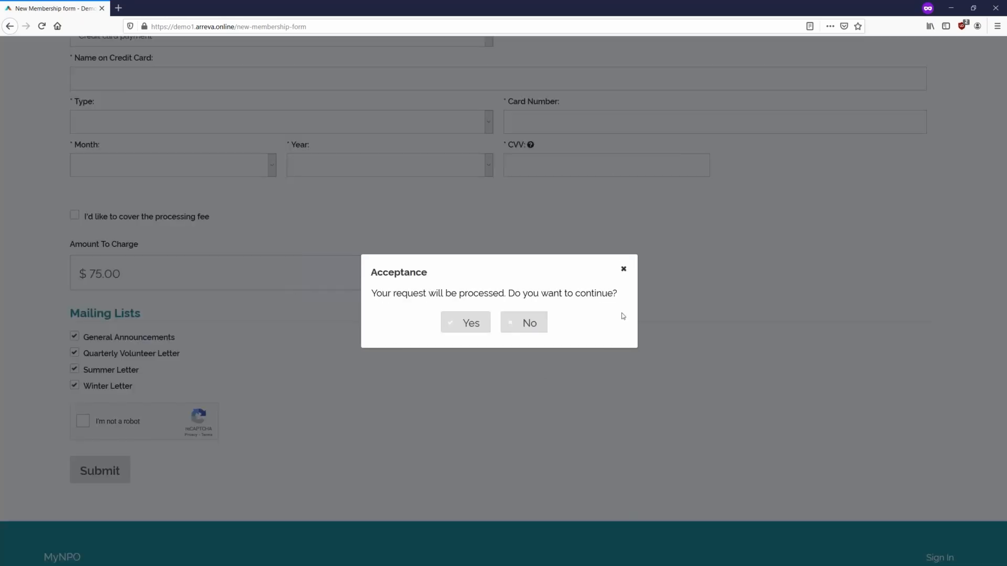
left_click_drag(369, 271, 622, 272)
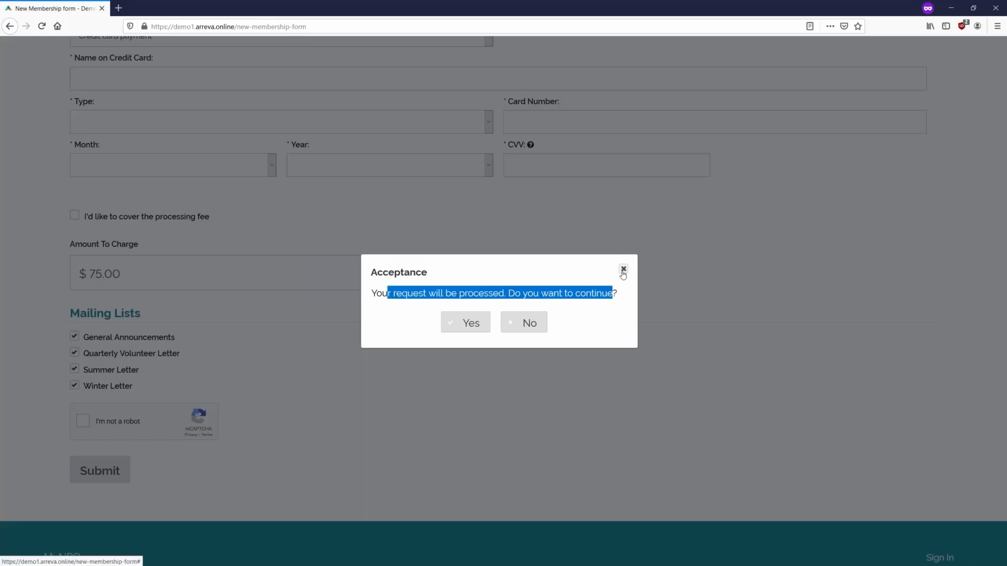
left_click(623, 271)
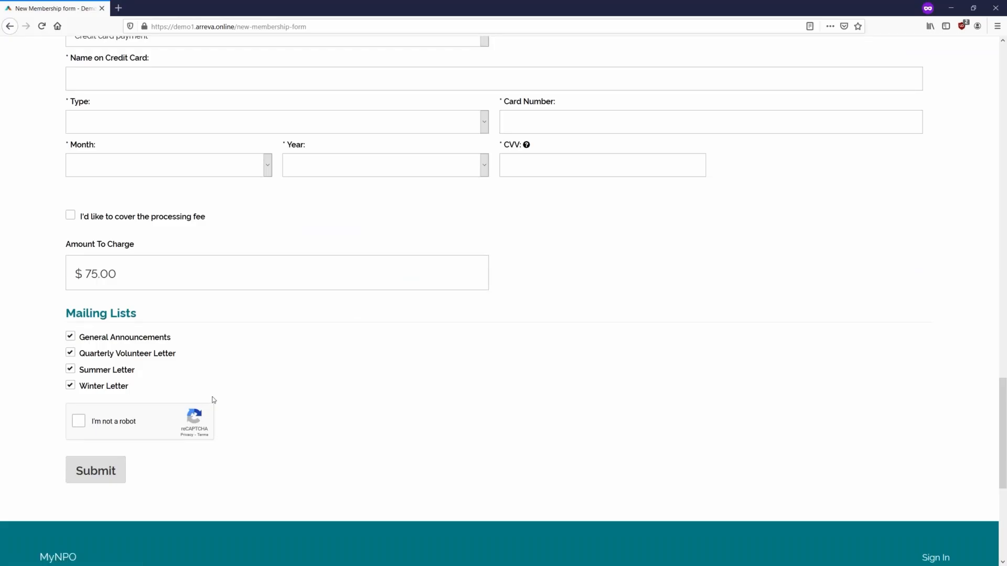
scroll(213, 400, "up", 15)
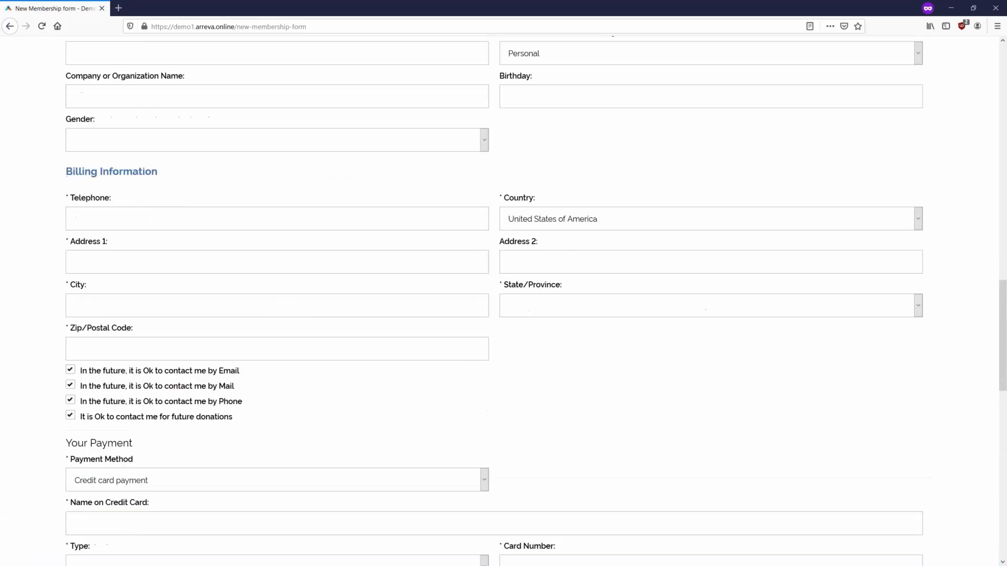
scroll(474, 335, "up", 15)
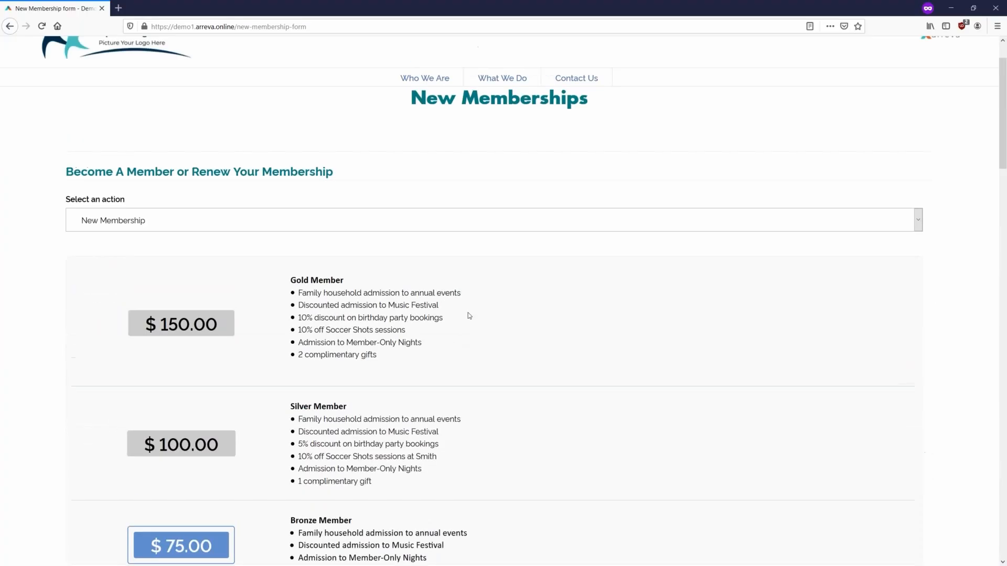
scroll(478, 231, "down", 2)
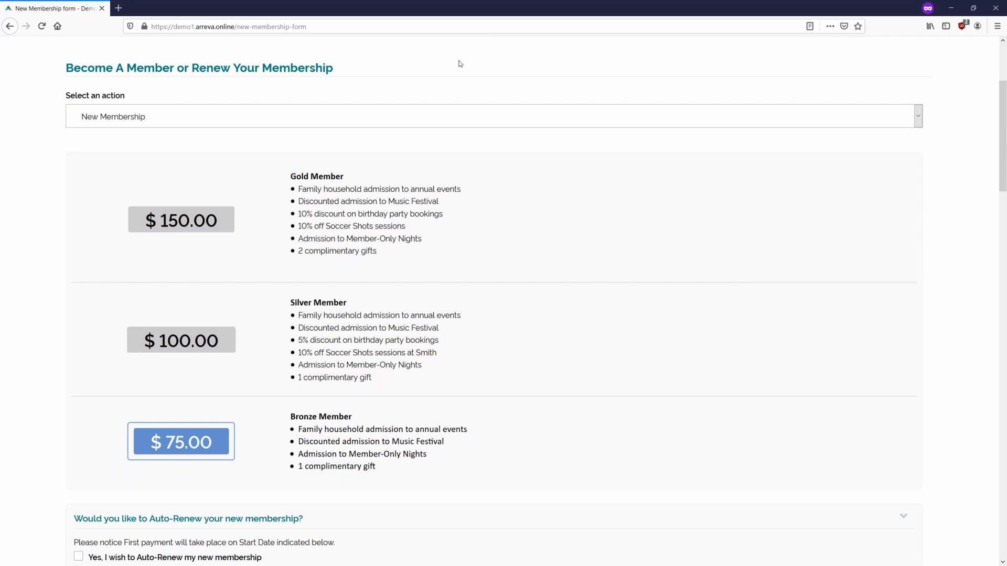
scroll(607, 137, "up", 1)
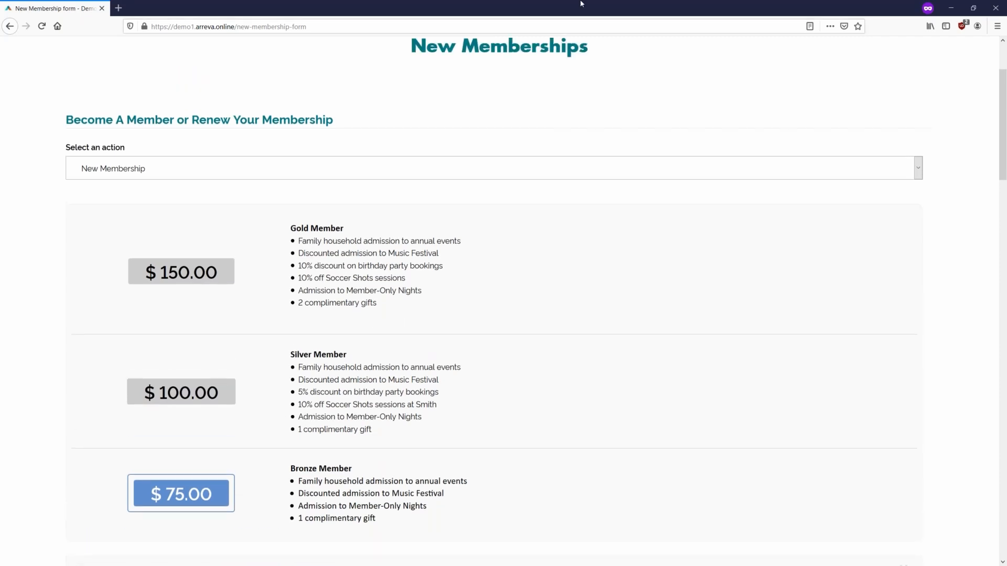
- Return to the signed-in admin view of the membership form and open its notification settings
left_click_drag(581, 4, 577, 0)
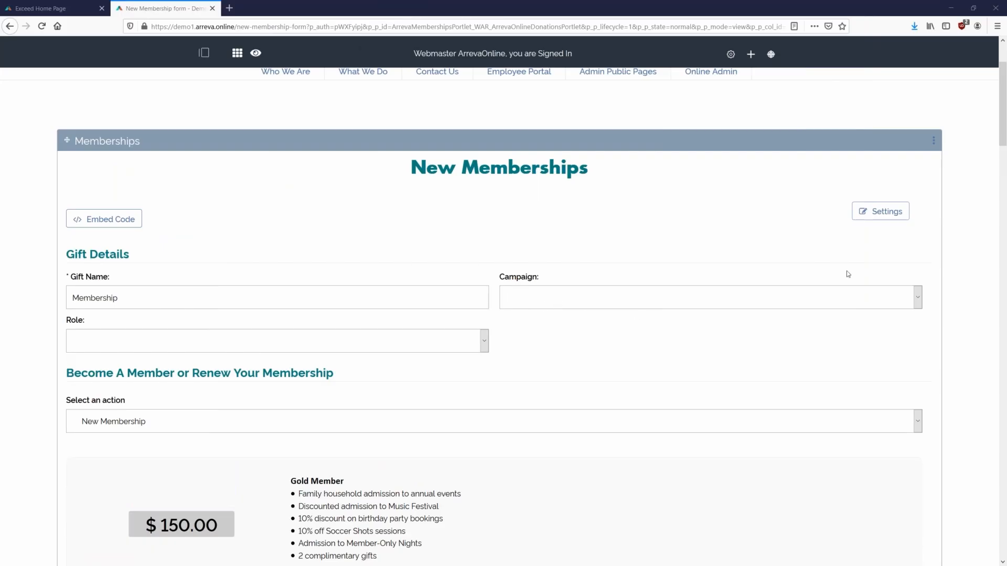
left_click(885, 215)
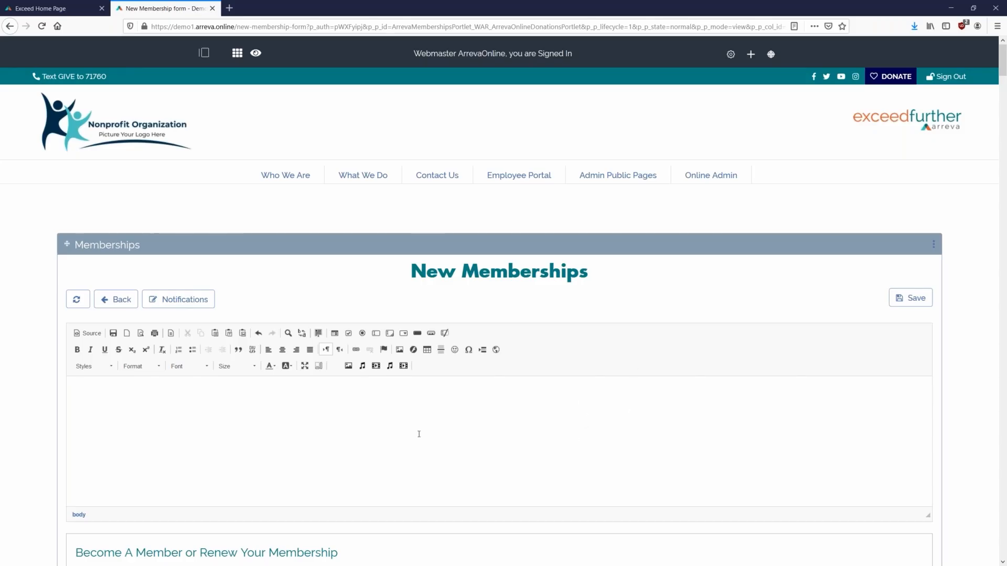
left_click(181, 299)
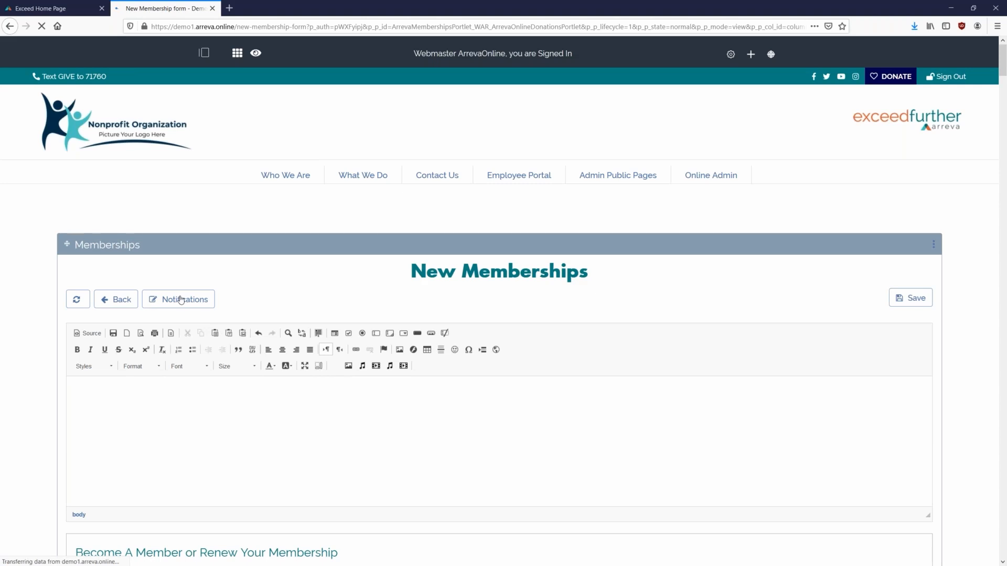
scroll(339, 344, "down", 1)
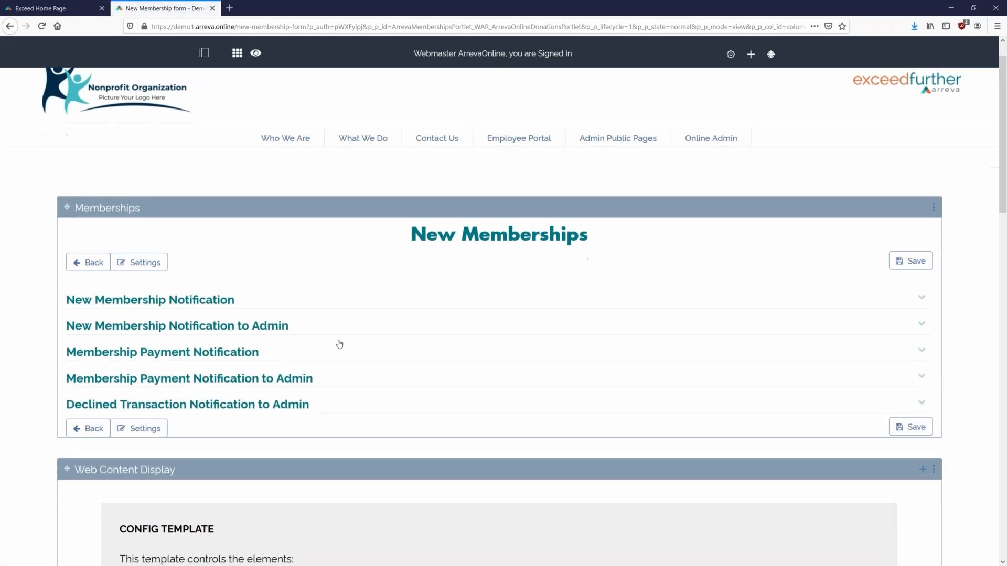
- Open the New Membership Notification and examine its sender, subject and e-mail content template
scroll(340, 345, "down", 2)
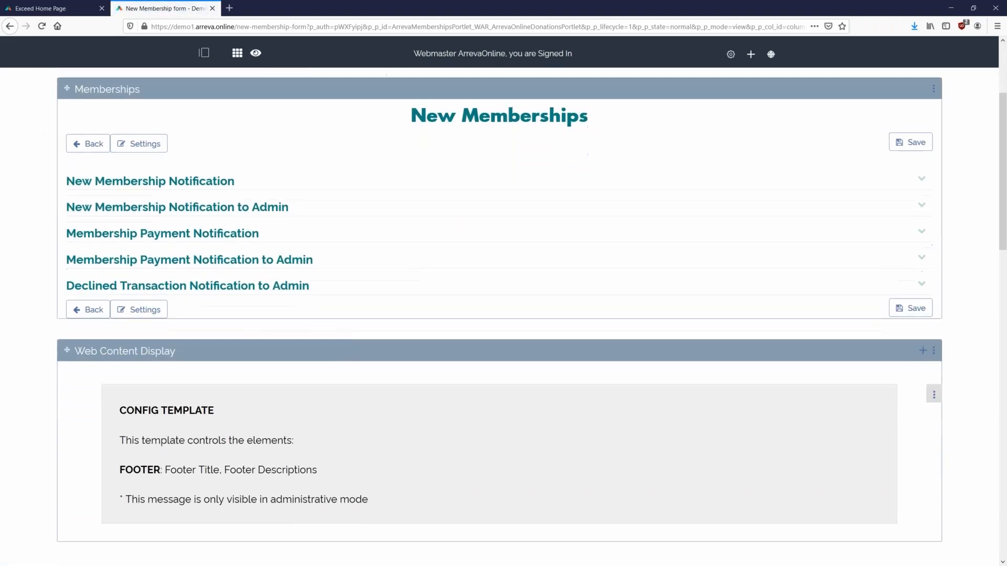
left_click(140, 185)
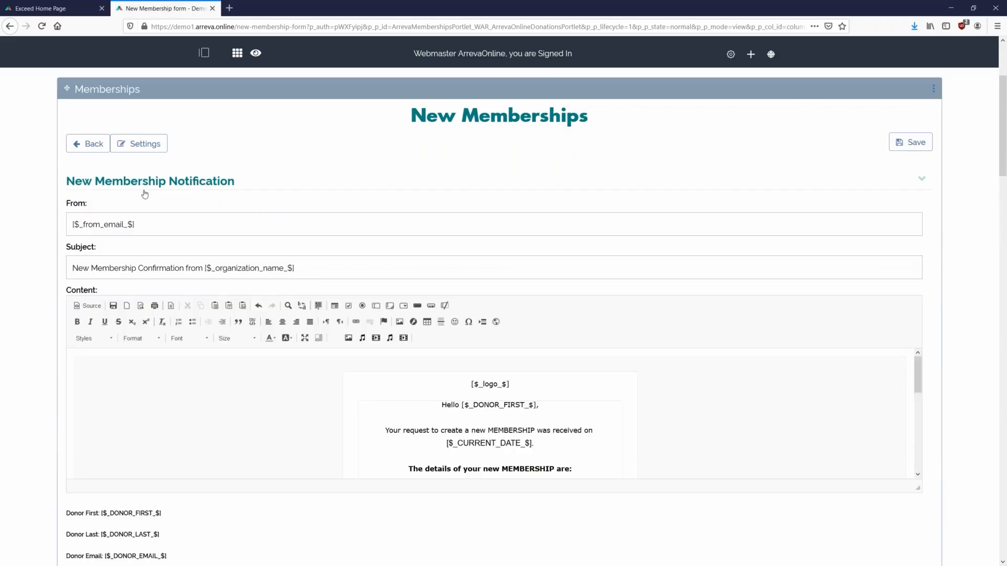
left_click_drag(917, 378, 920, 464)
scroll(933, 463, "down", 1)
scroll(951, 476, "up", 3)
scroll(817, 437, "up", 1)
scroll(944, 427, "down", 3)
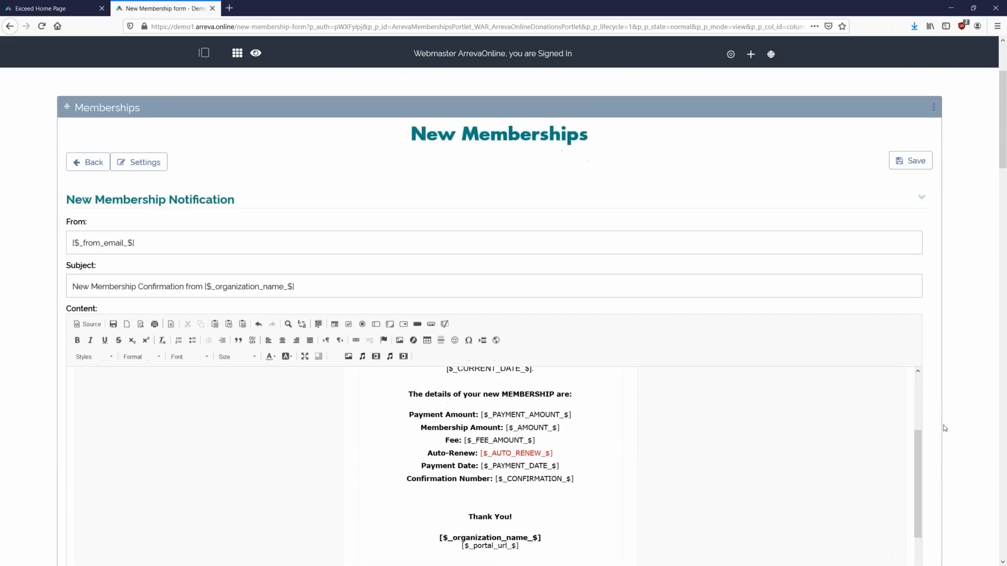
scroll(735, 380, "up", 3)
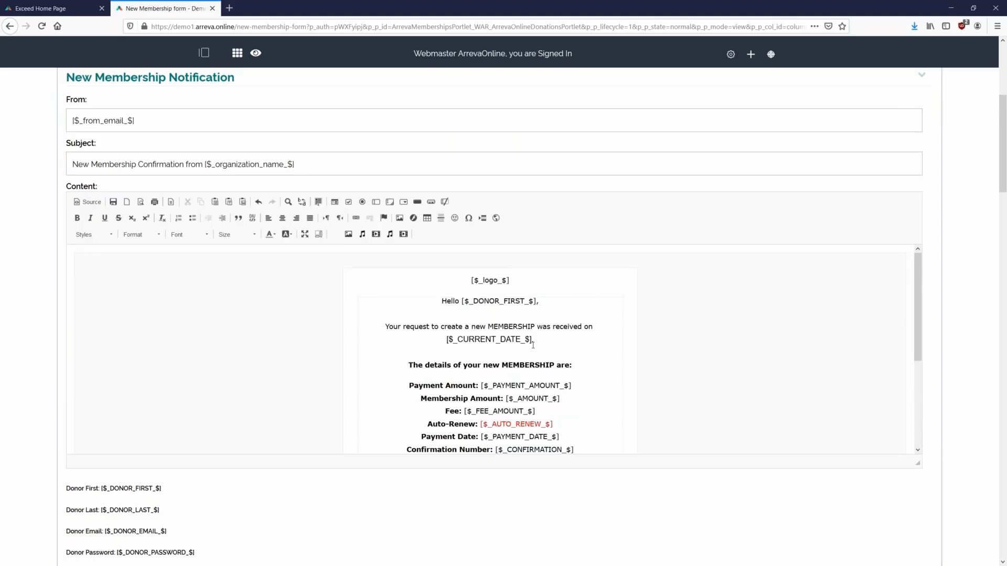
- Examine the logo and sender placeholders and the list of donor and billing merge fields, and collapse the New Membership Notification
left_click_drag(473, 281, 534, 277)
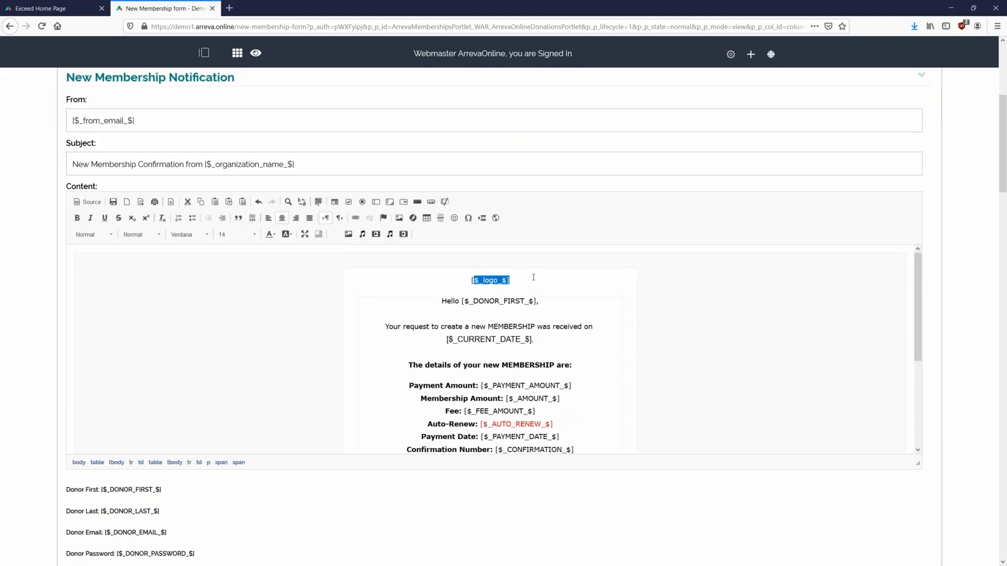
left_click_drag(141, 123, 45, 128)
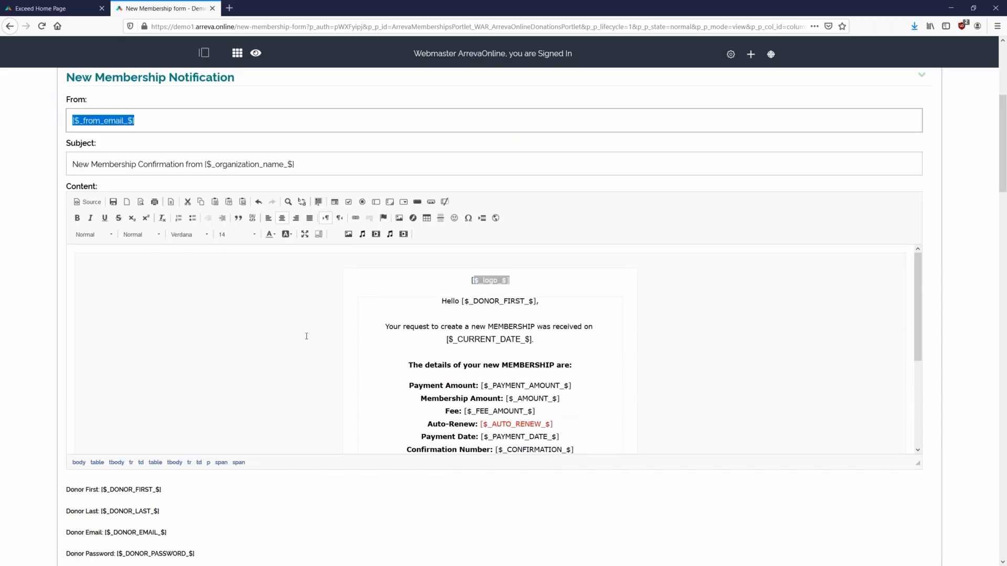
left_click(442, 373)
scroll(442, 373, "down", 2)
scroll(382, 520, "down", 5)
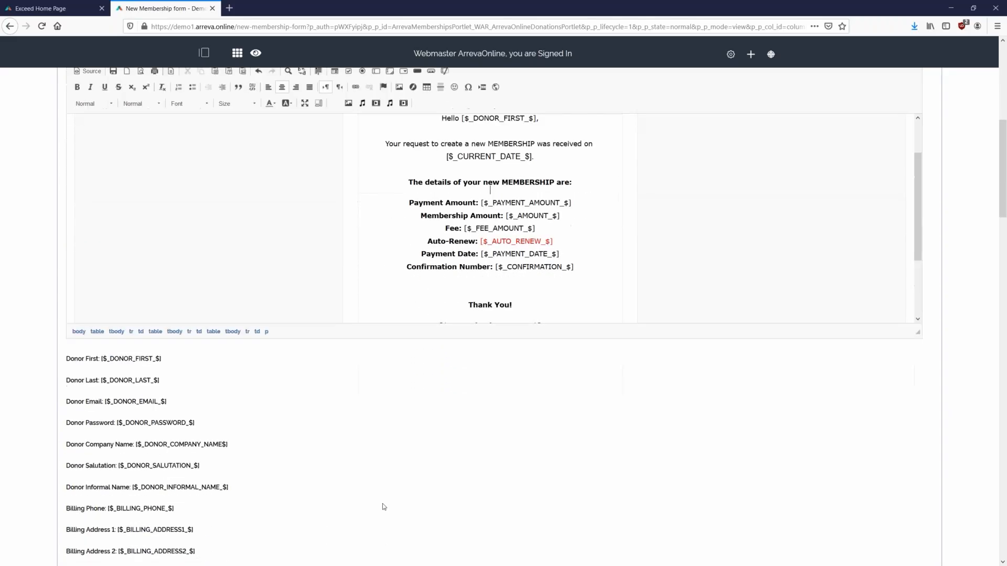
left_click_drag(229, 361, 127, 361)
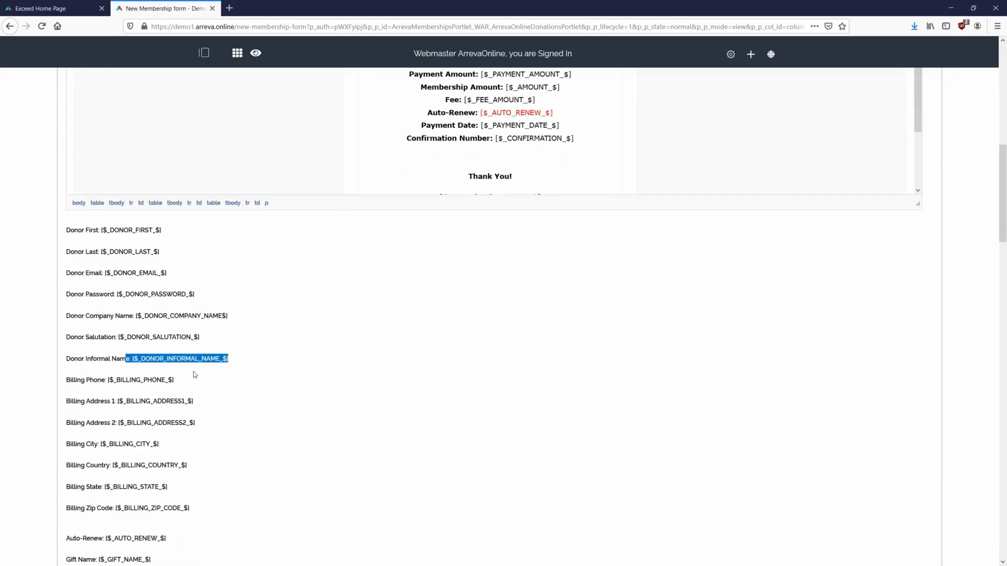
scroll(343, 401, "up", 1)
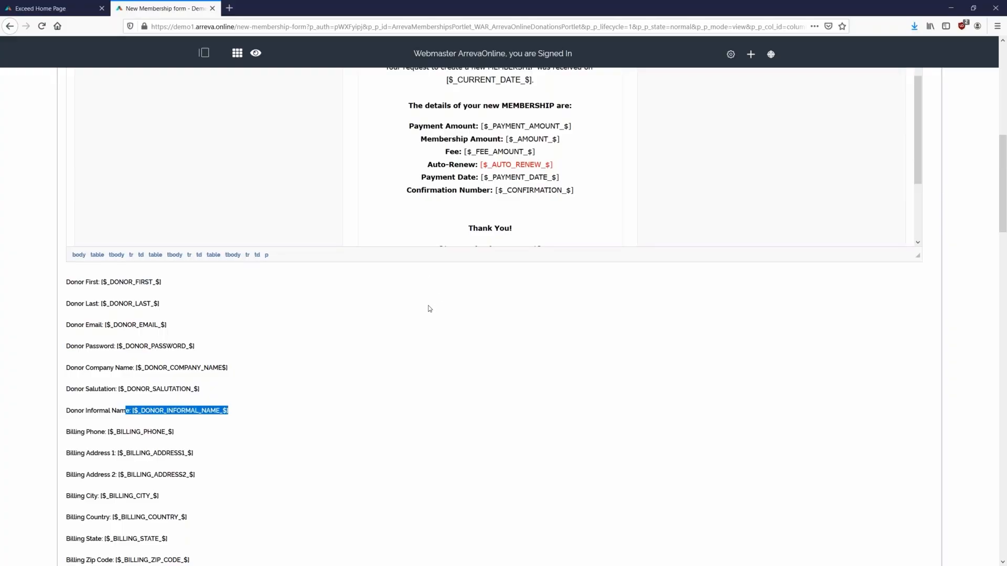
scroll(429, 309, "up", 3)
scroll(68, 326, "up", 2)
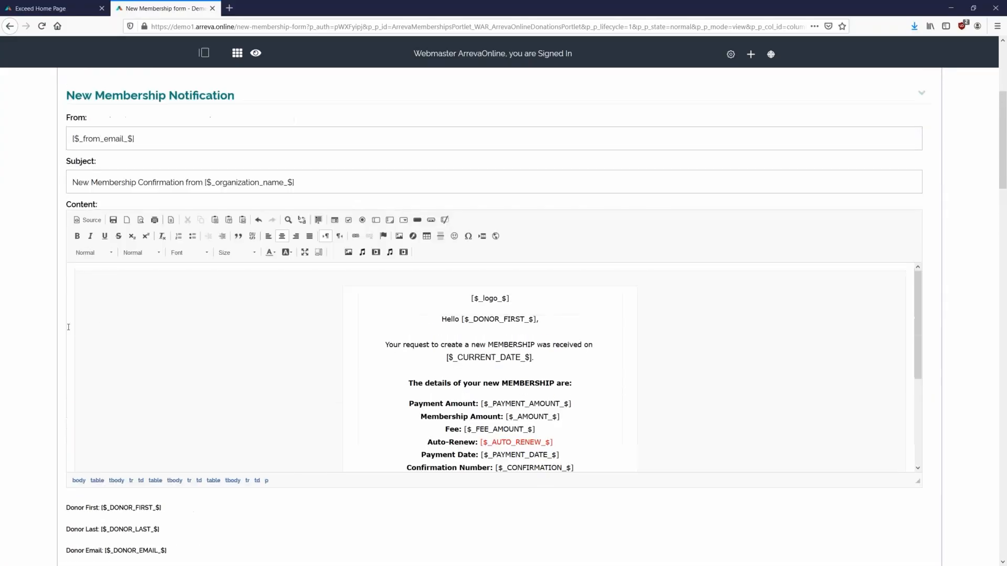
left_click(131, 131)
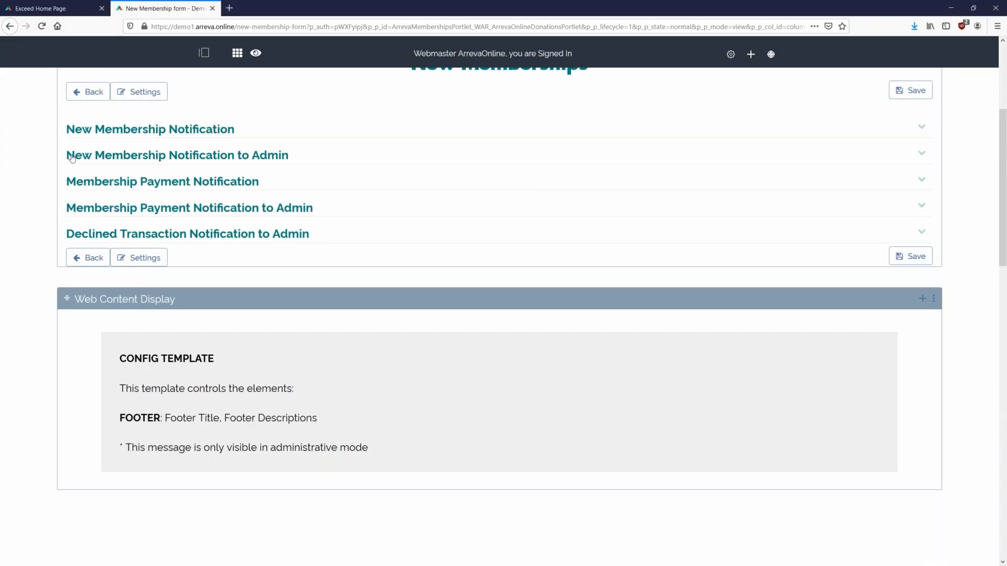
- Open the New Membership Notification to Admin and add a comma and a second recipient's e-mail address after [$_to_email_$] in To
left_click(210, 155)
left_click(126, 244)
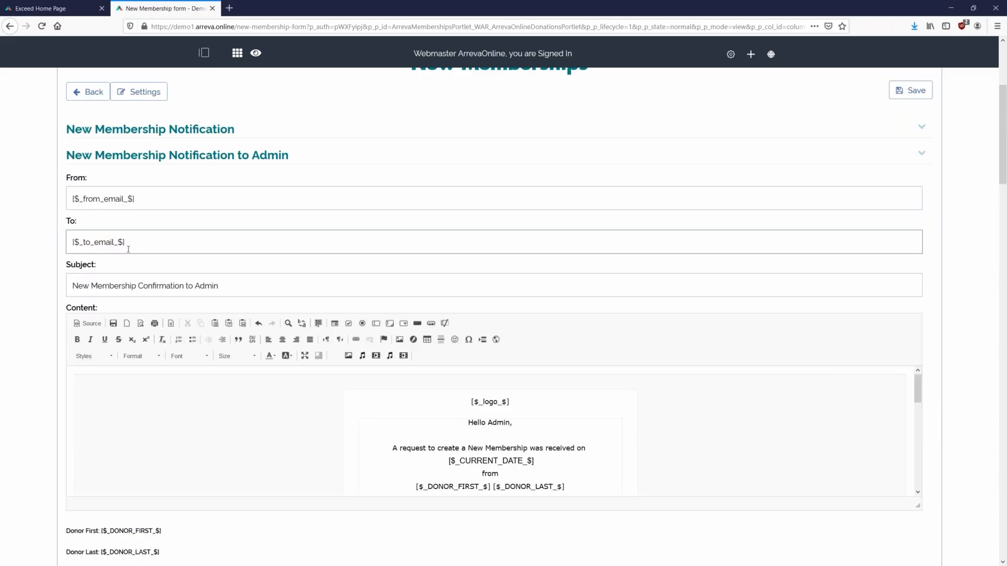
type(",")
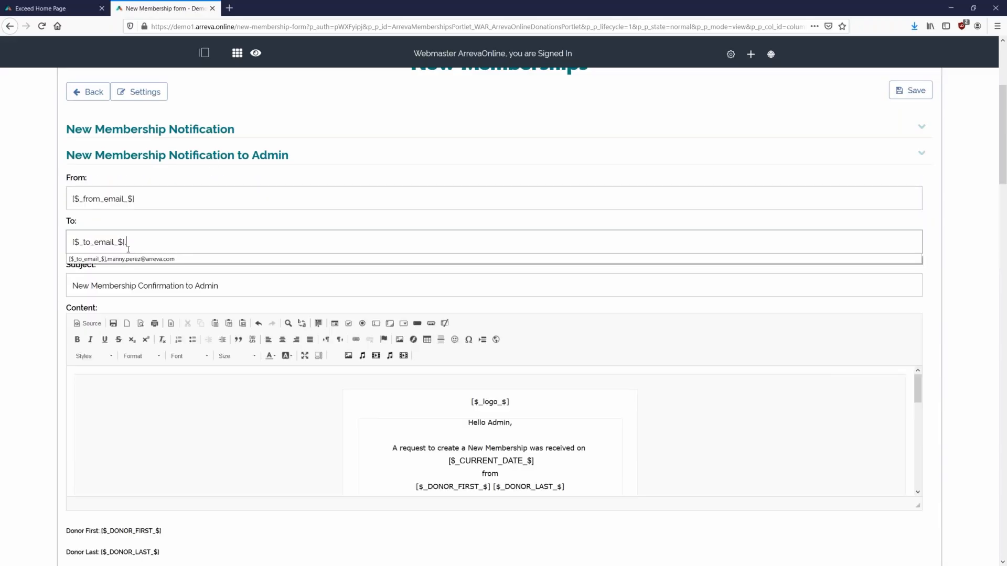
left_click(158, 268)
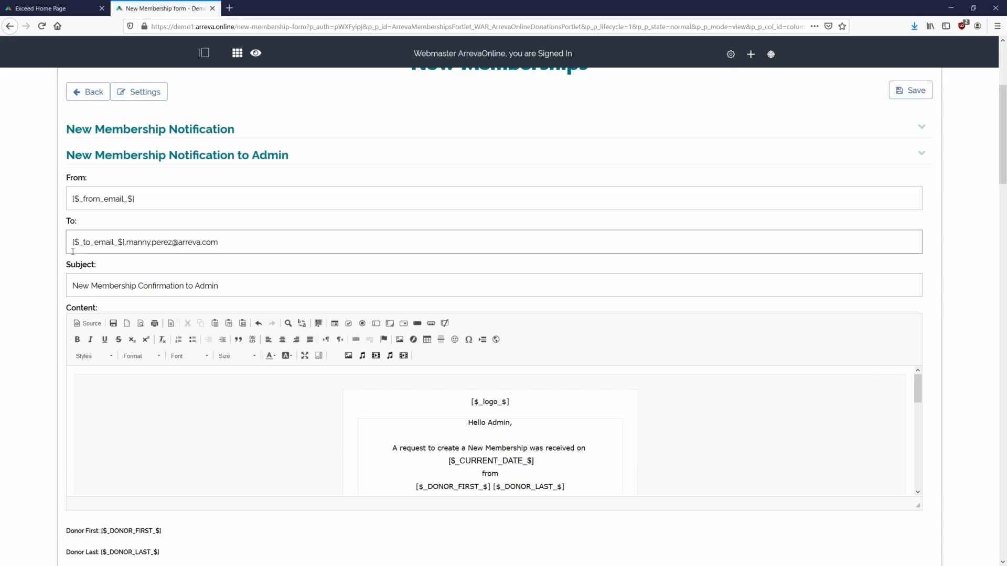
left_click_drag(249, 250, 128, 244)
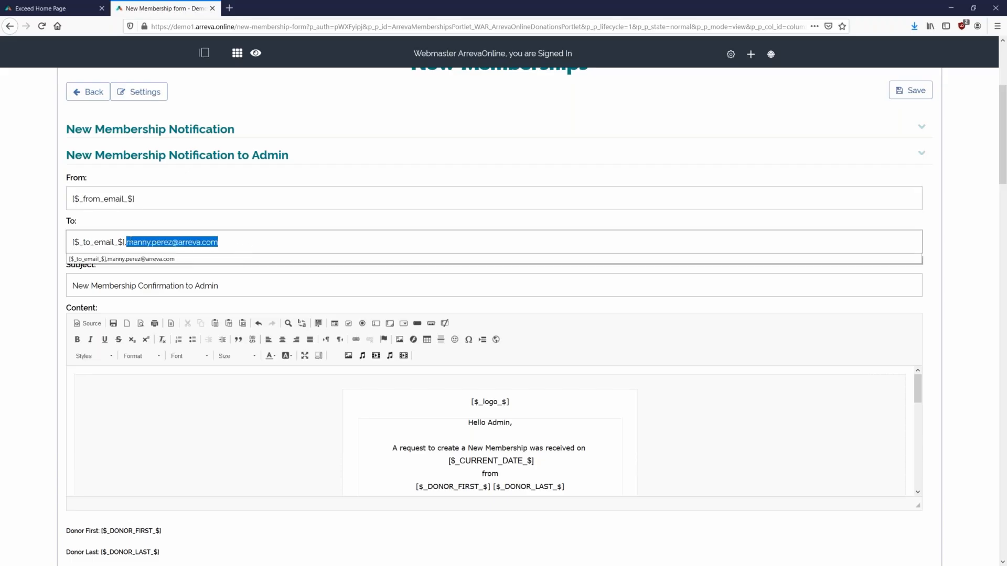
left_click(235, 275)
triple_click(235, 274)
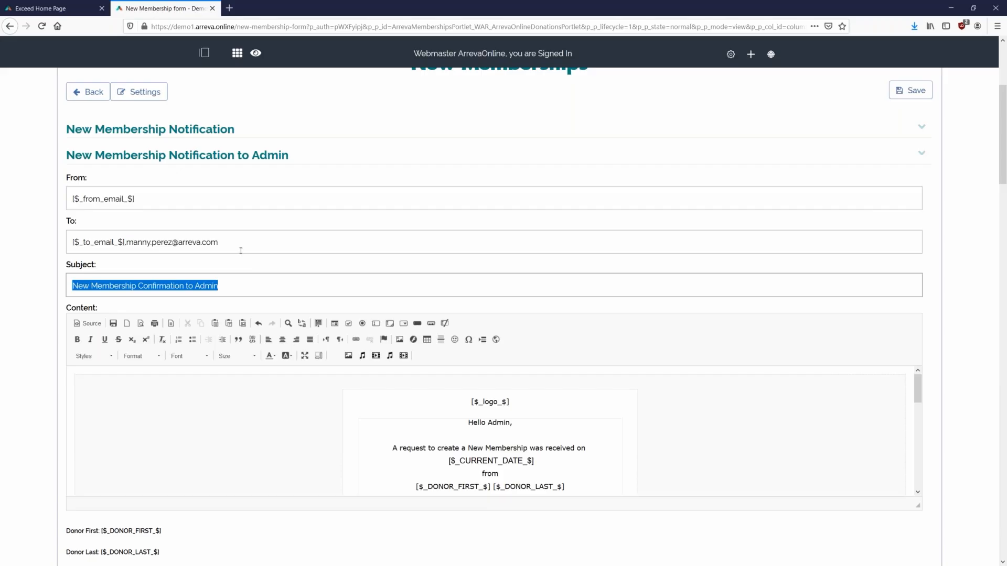
- Remove the comma and the extra recipient's e-mail address from the admin notification's To field
left_click_drag(239, 238, 125, 240)
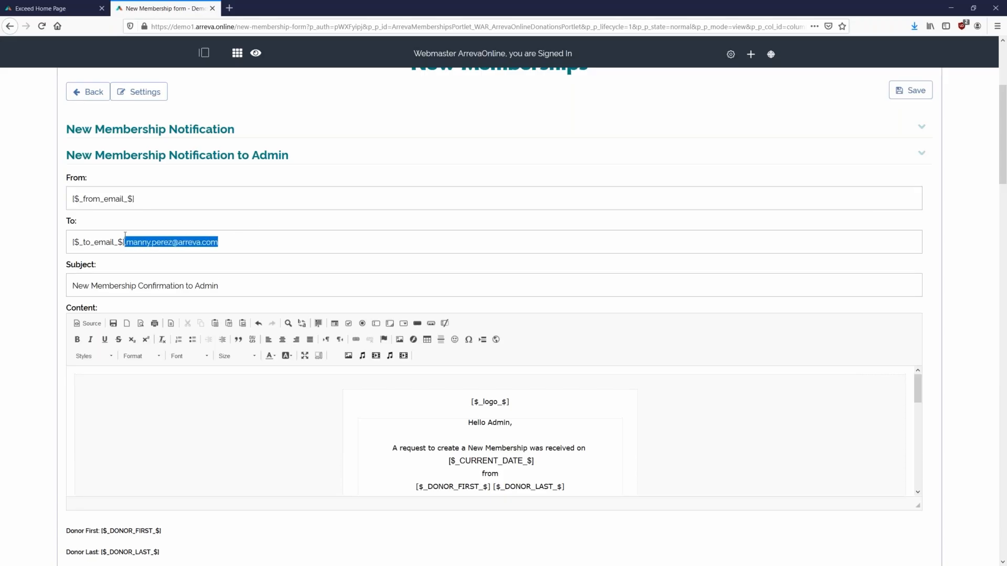
key("BackSpace")
left_click(6, 239)
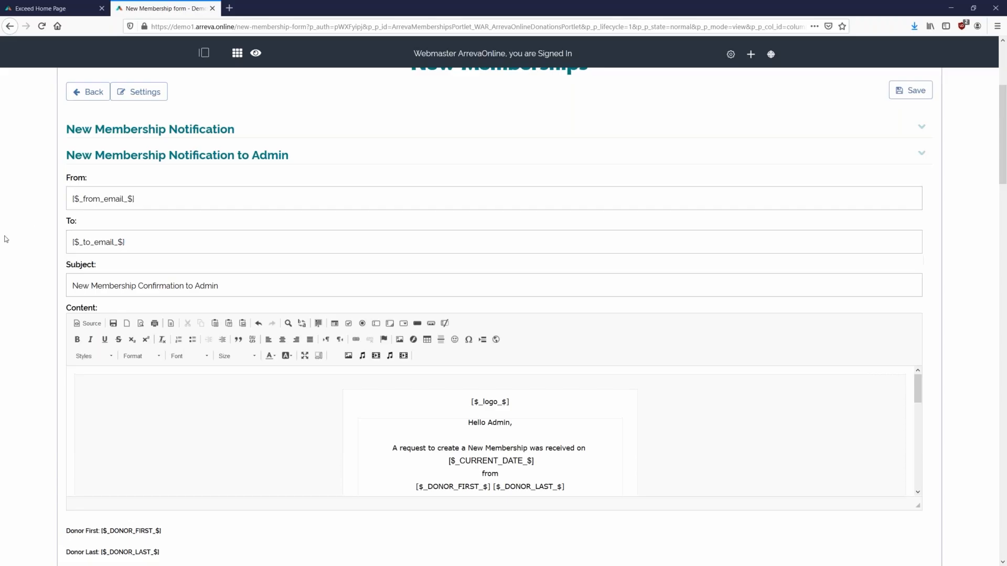
- Collapse the New Membership Notification to Admin and go back from the notification settings to the membership form
left_click(114, 160)
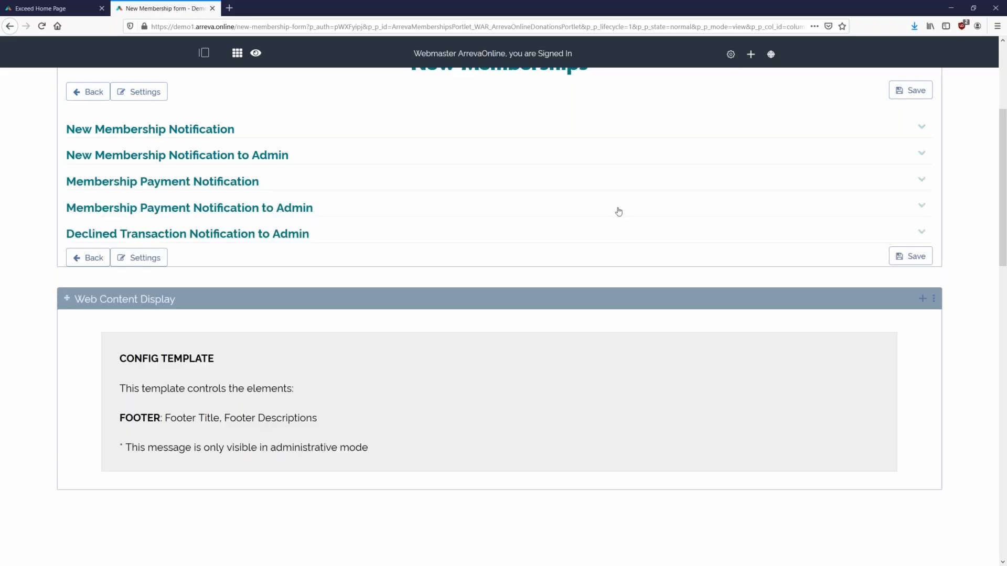
scroll(617, 211, "up", 2)
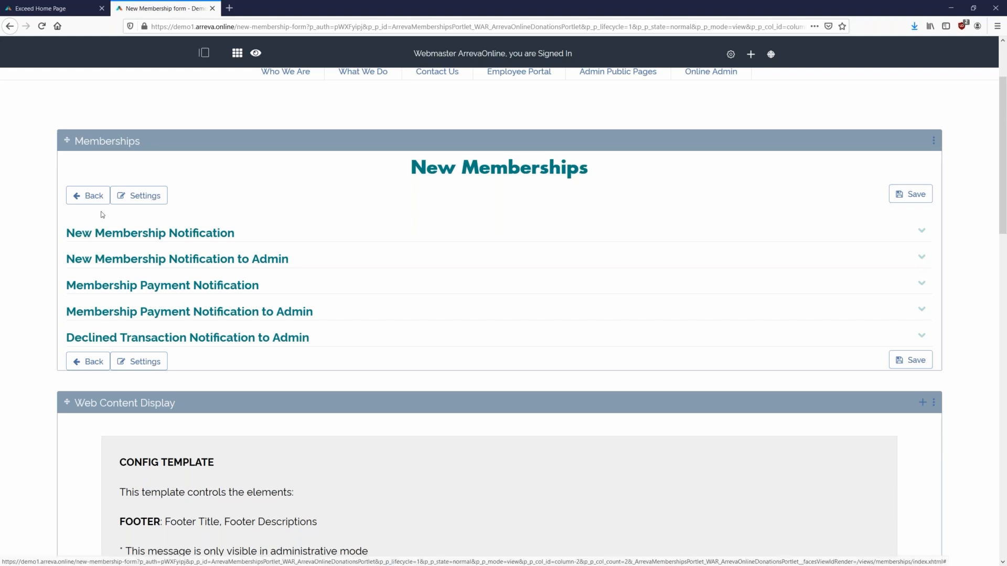
left_click(76, 201)
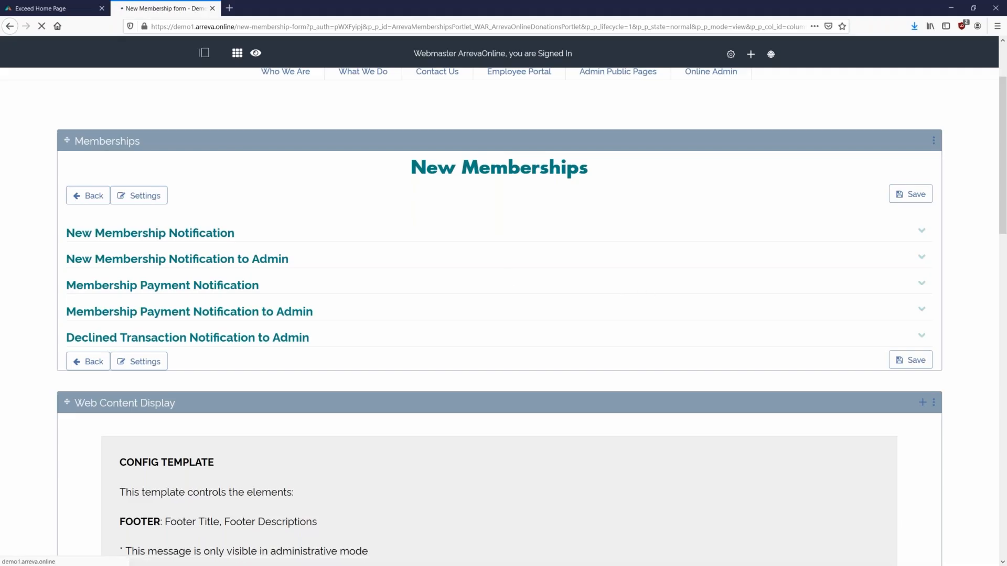